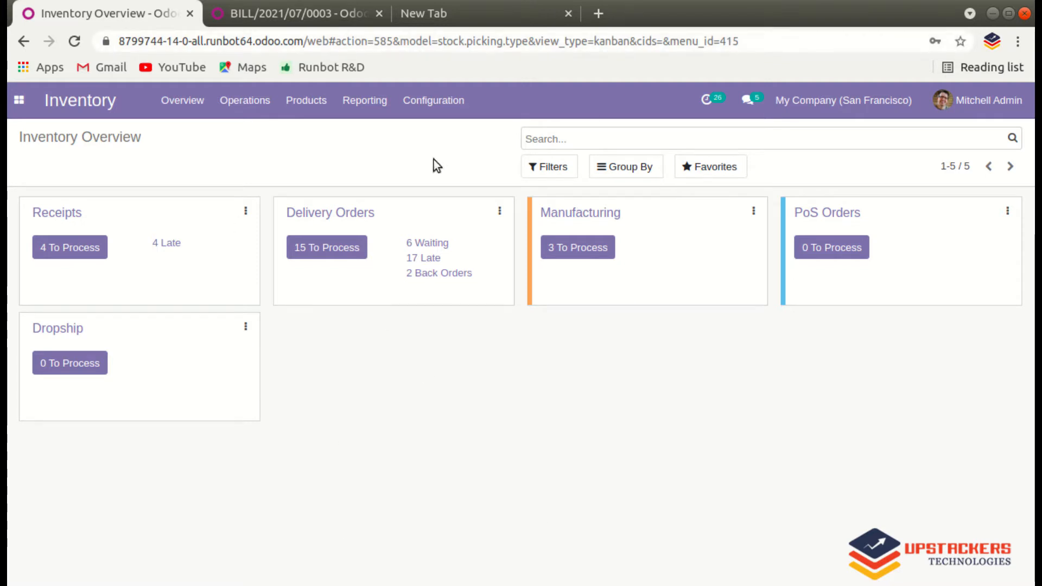
Search the Inventory settings for "landed" to check the Landed Costs option, and look for Landed Costs among the inventory operations
left_click(441, 104)
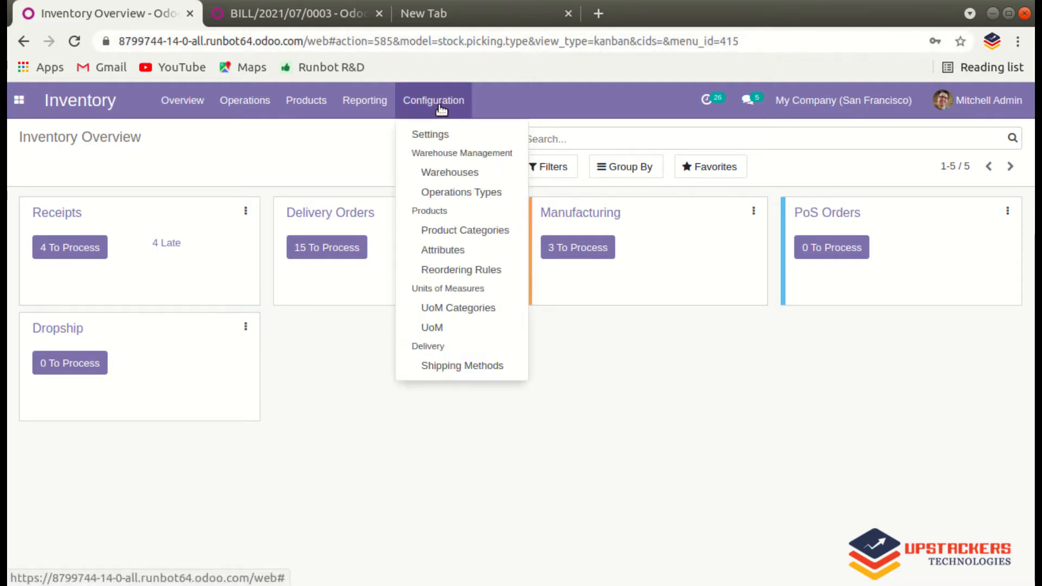
left_click(437, 132)
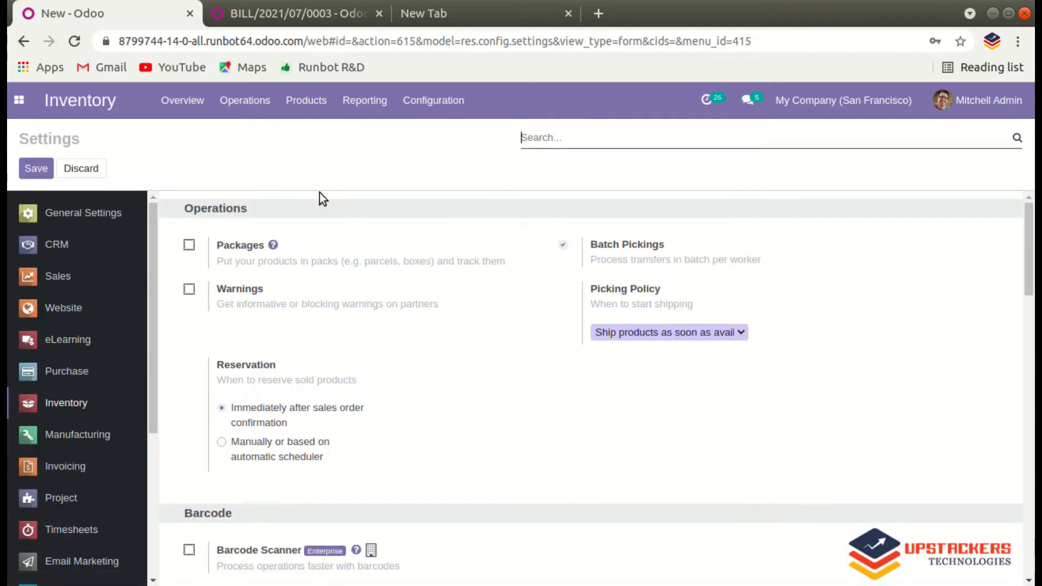
left_click(600, 140)
type("landed")
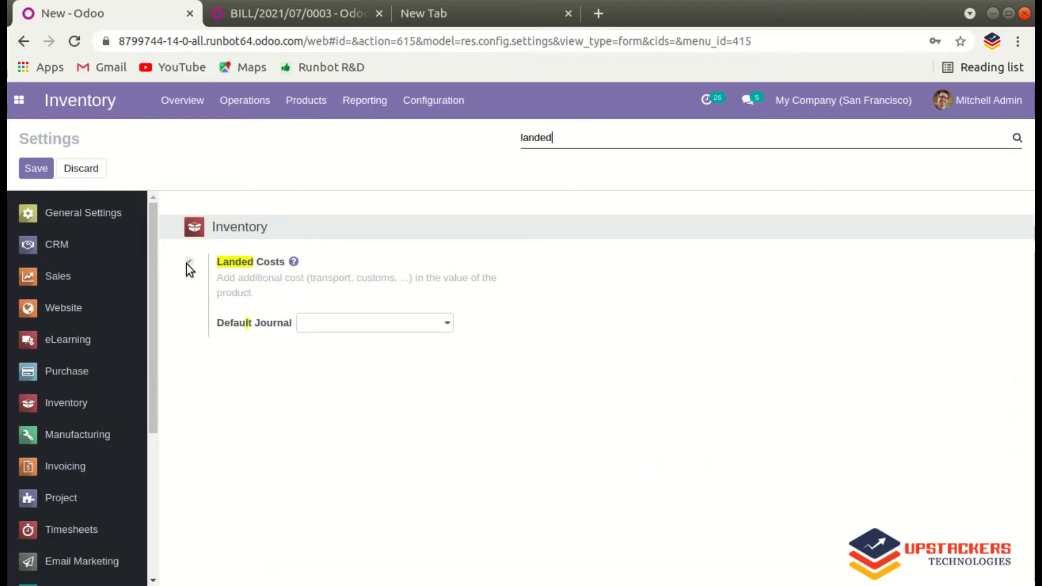
left_click(248, 102)
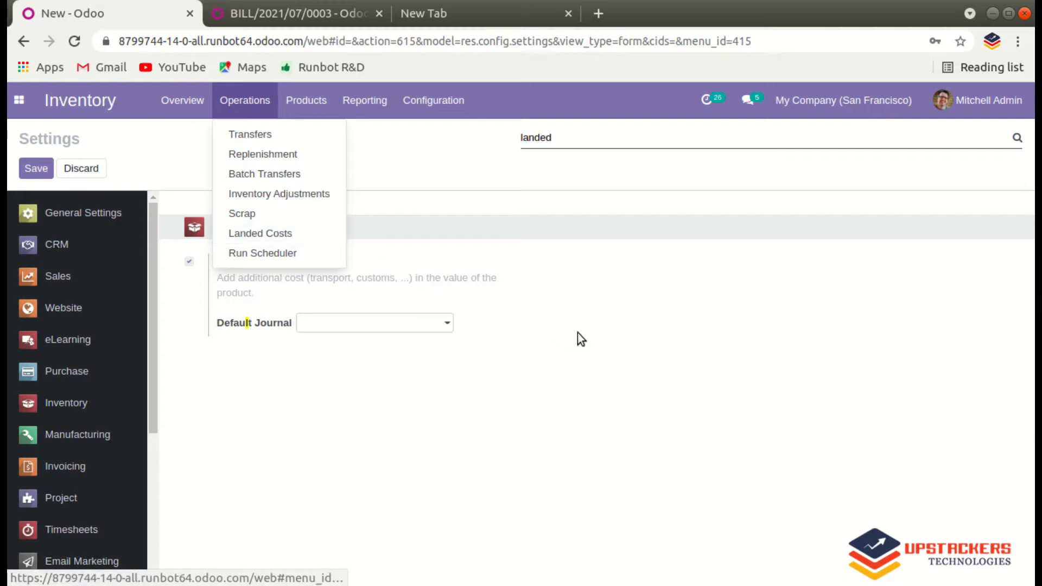
Start a new product category named demo with All as its parent category
left_click(412, 102)
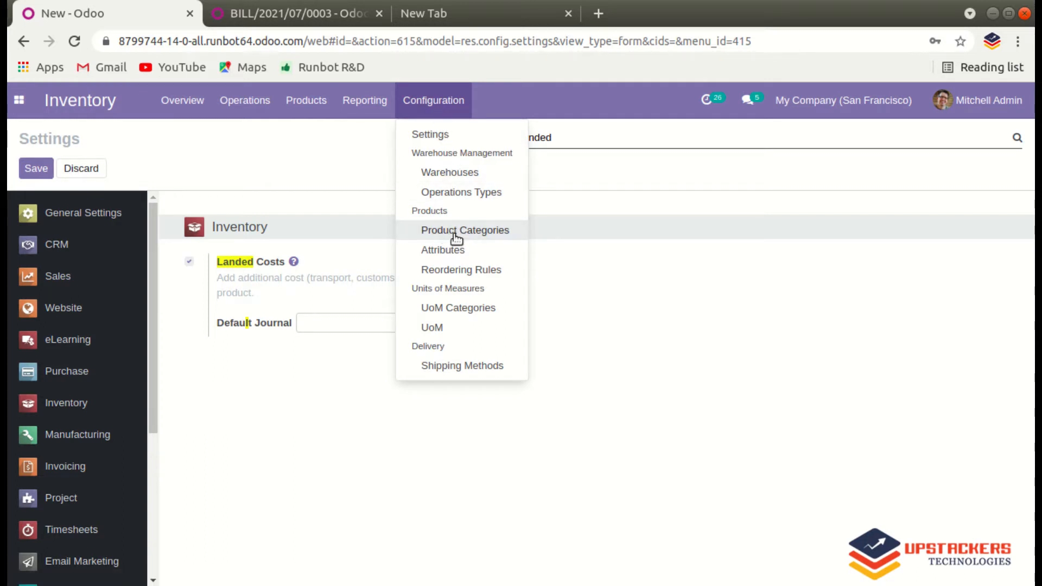
left_click(463, 231)
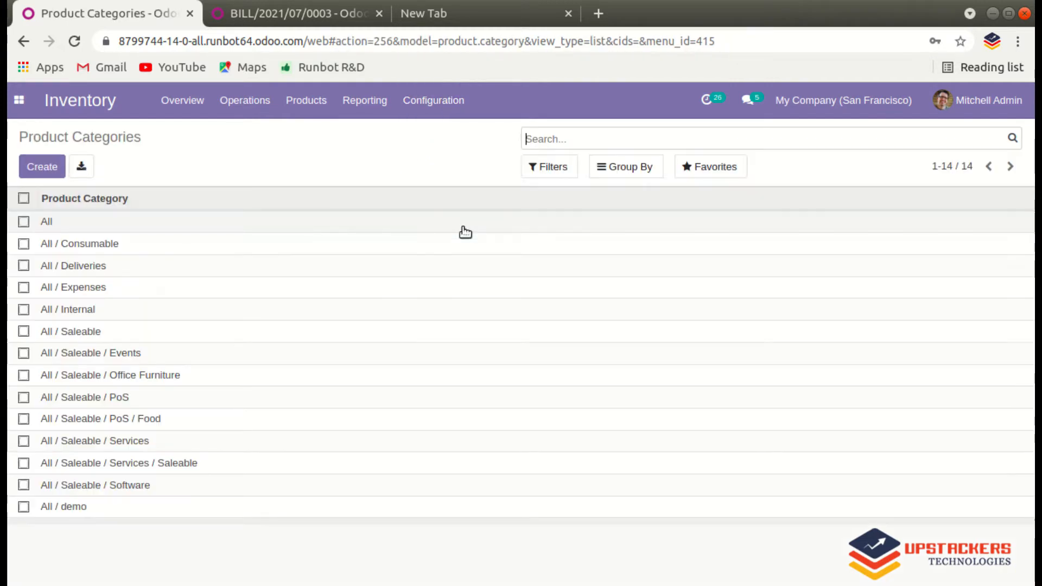
left_click(40, 167)
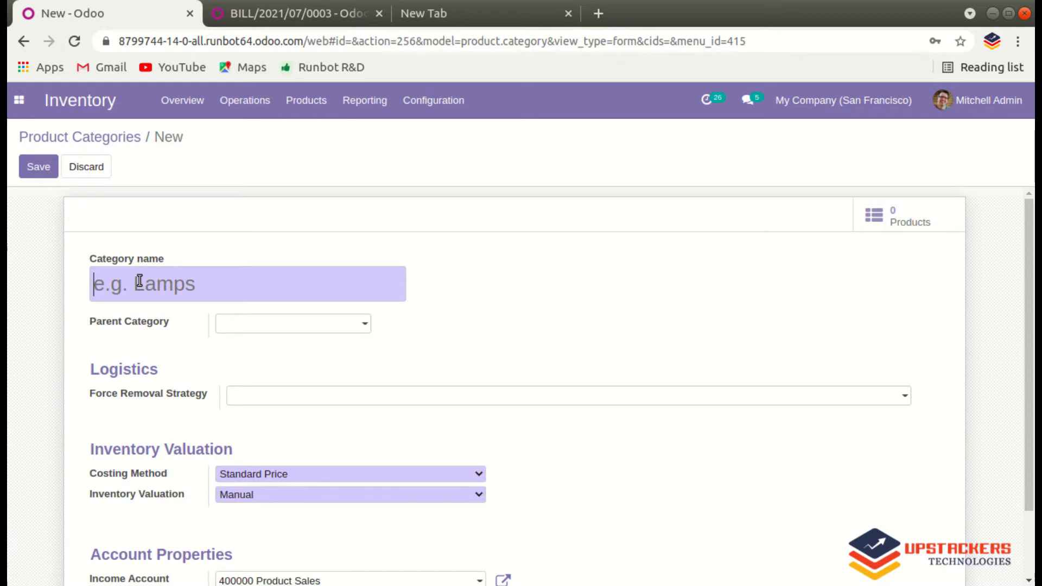
type("demo")
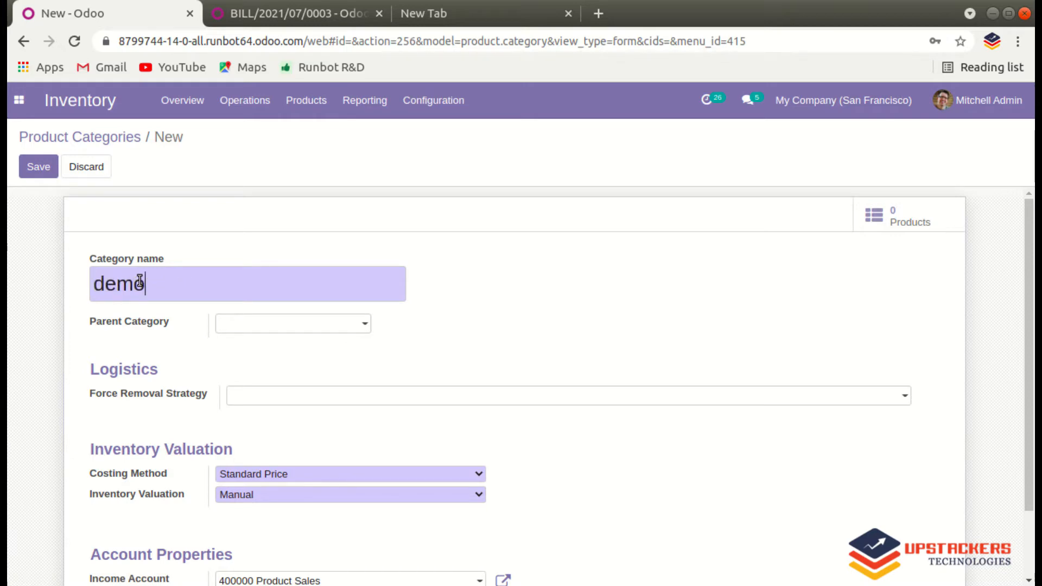
left_click(307, 335)
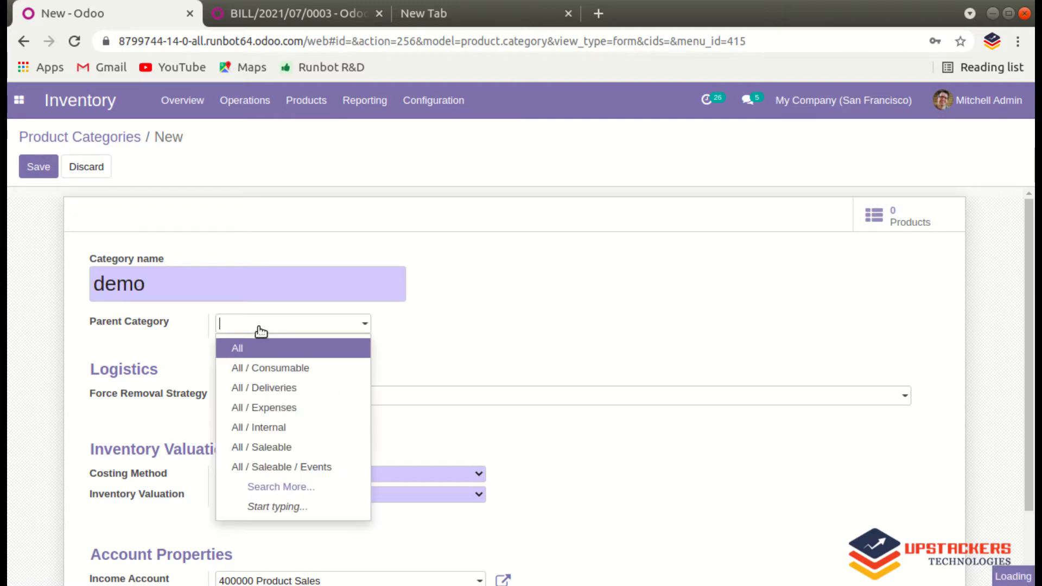
left_click(247, 347)
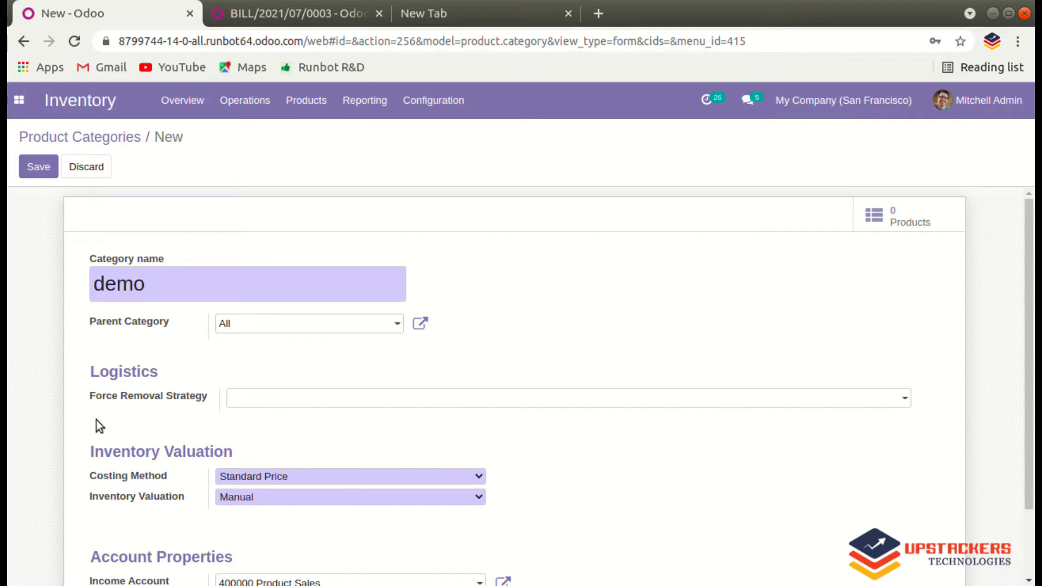
Set the demo category's costing method to Average Cost (AVCO) and its inventory valuation to Automated, and save it
left_click(307, 408)
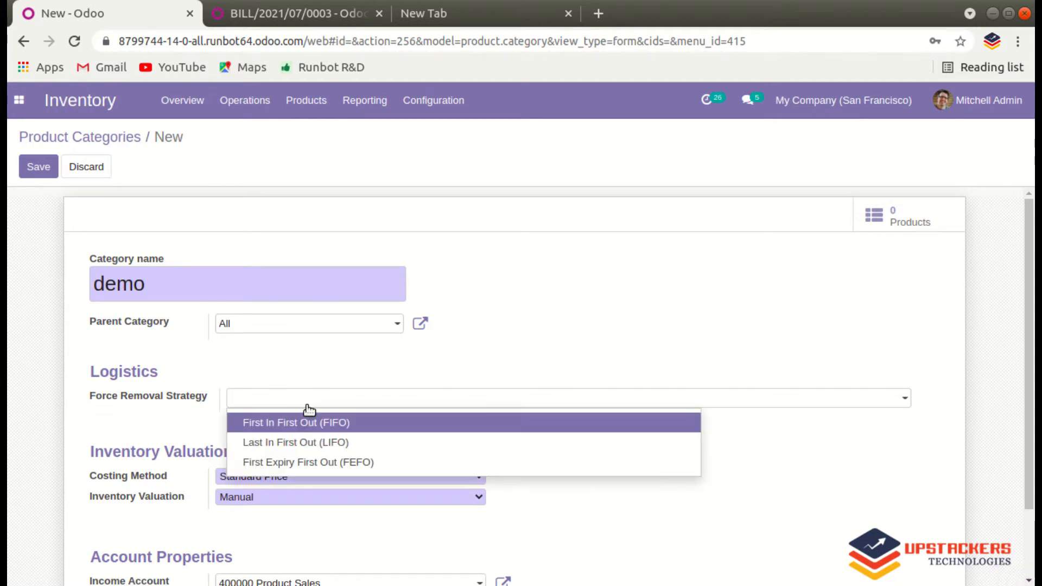
left_click(307, 405)
scroll(281, 401, "down", 3)
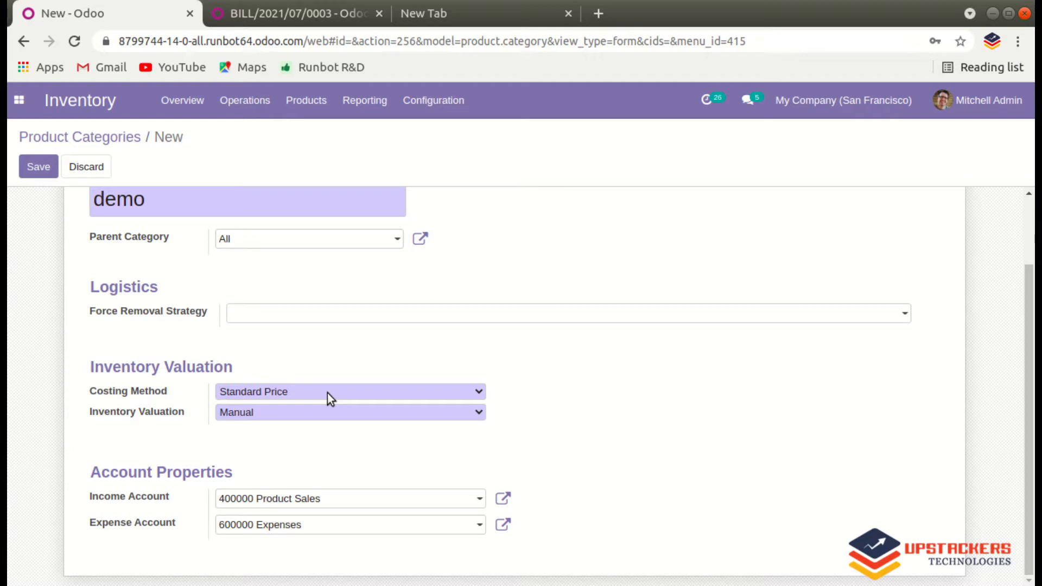
left_click(283, 428)
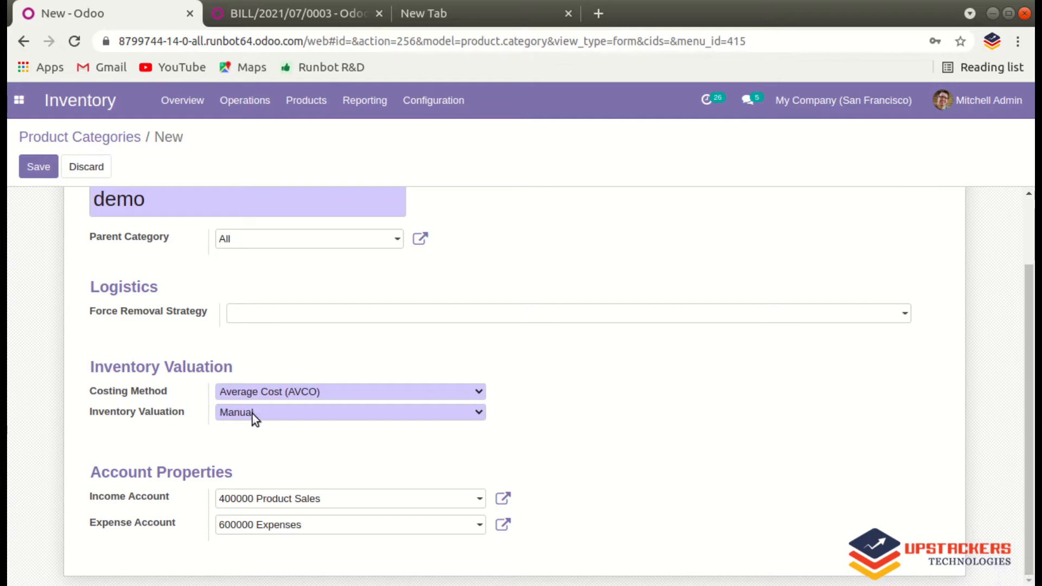
left_click(239, 445)
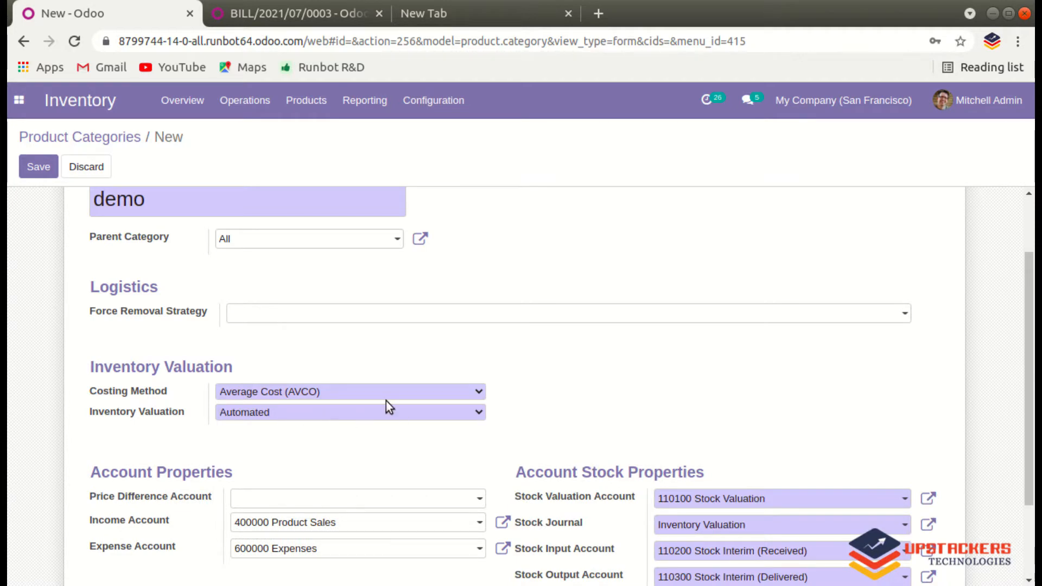
scroll(330, 424, "down", 2)
scroll(330, 425, "up", 3)
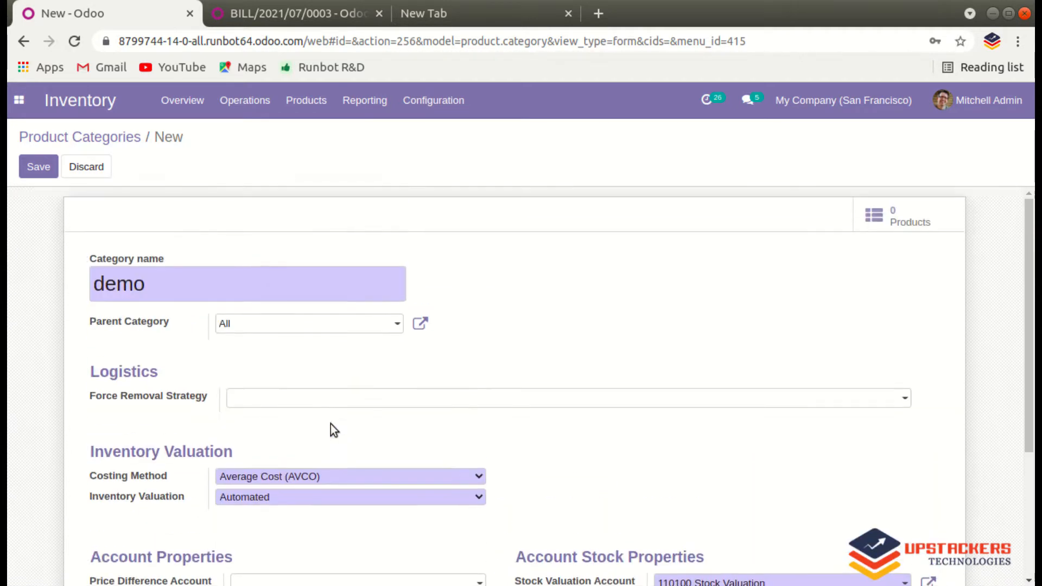
left_click(32, 171)
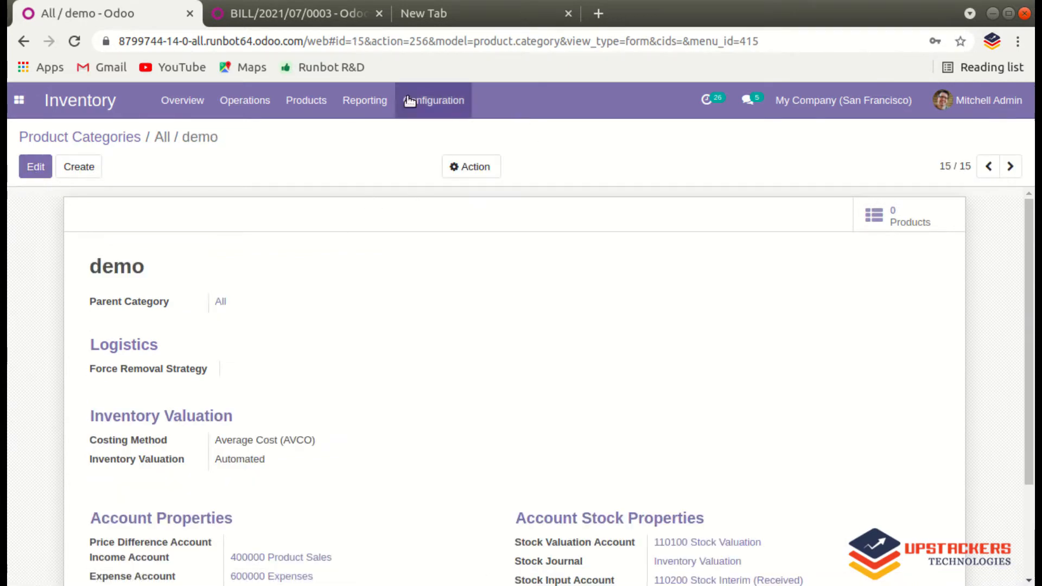
Start a new inventory product named avg1
left_click(334, 118)
left_click(323, 131)
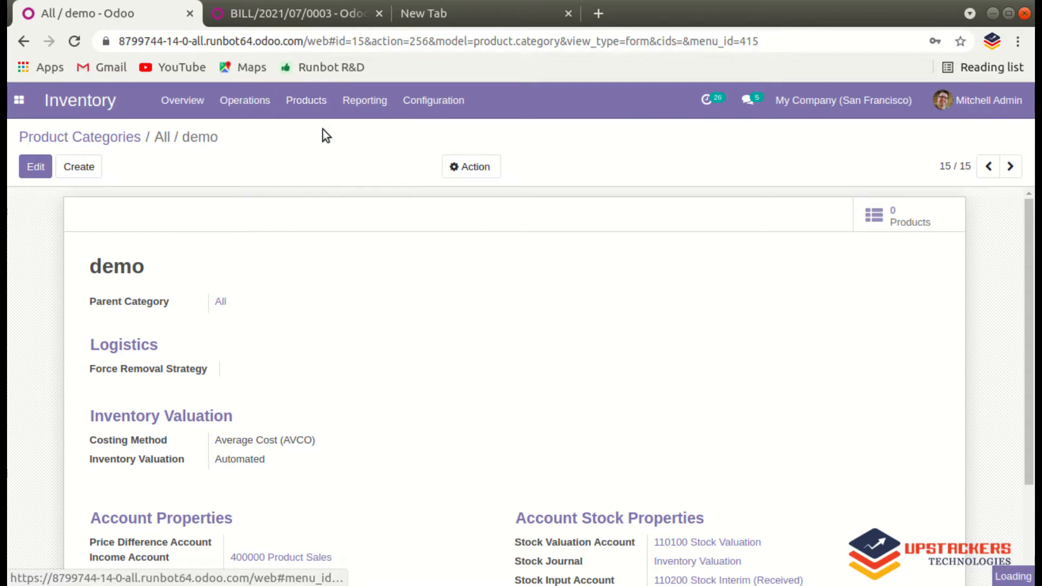
left_click(36, 172)
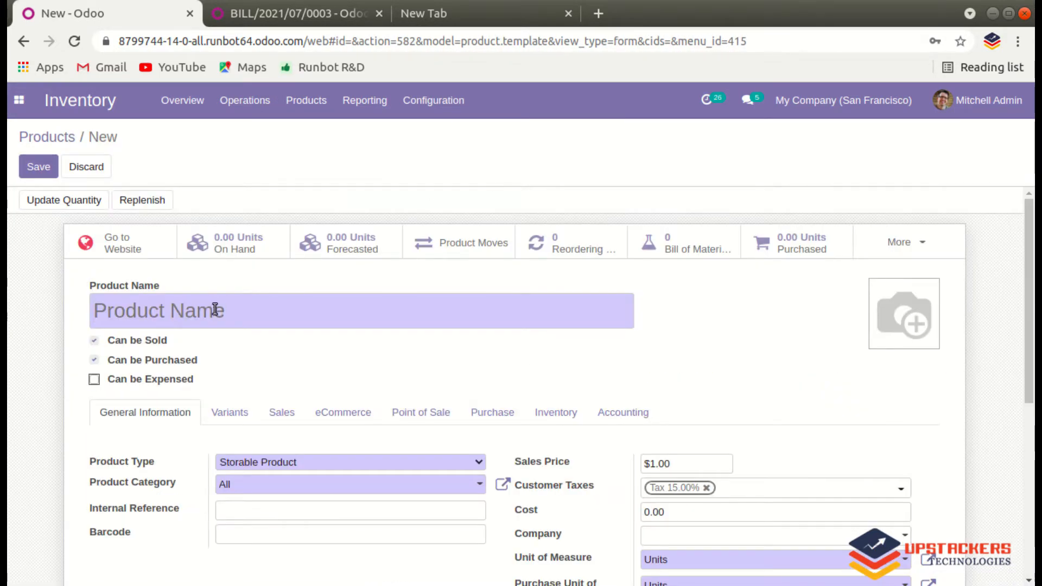
type("a")
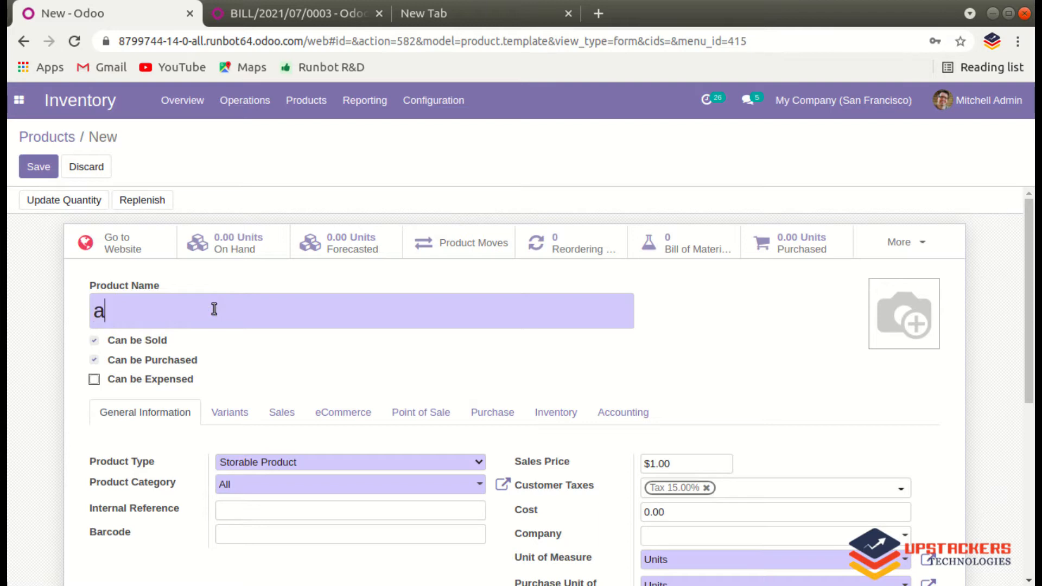
type("vg1")
Assign product avg1 to the last-listed All / demo category and save the product
scroll(360, 488, "down", 3)
left_click(270, 319)
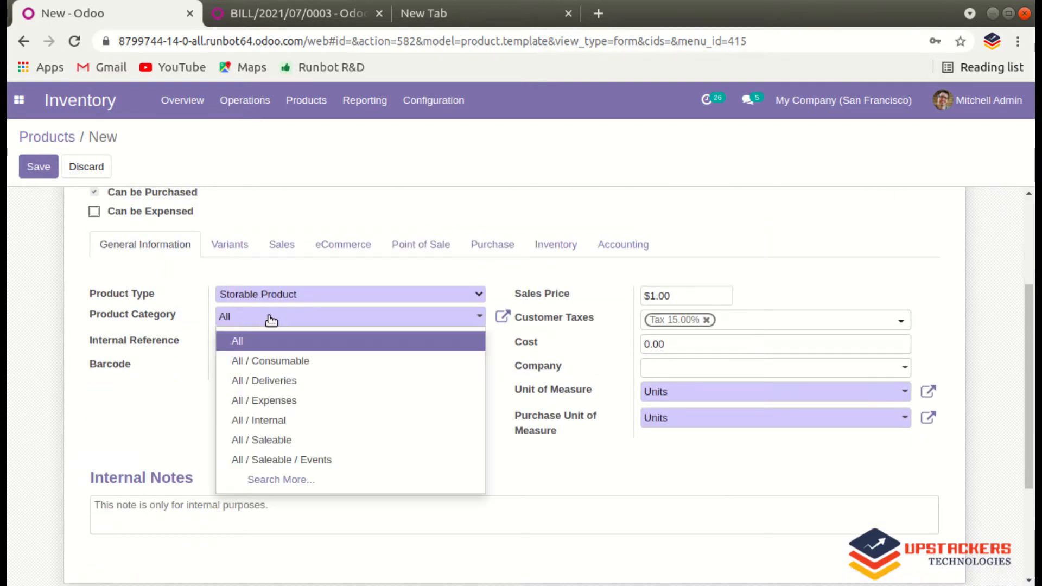
left_click(314, 483)
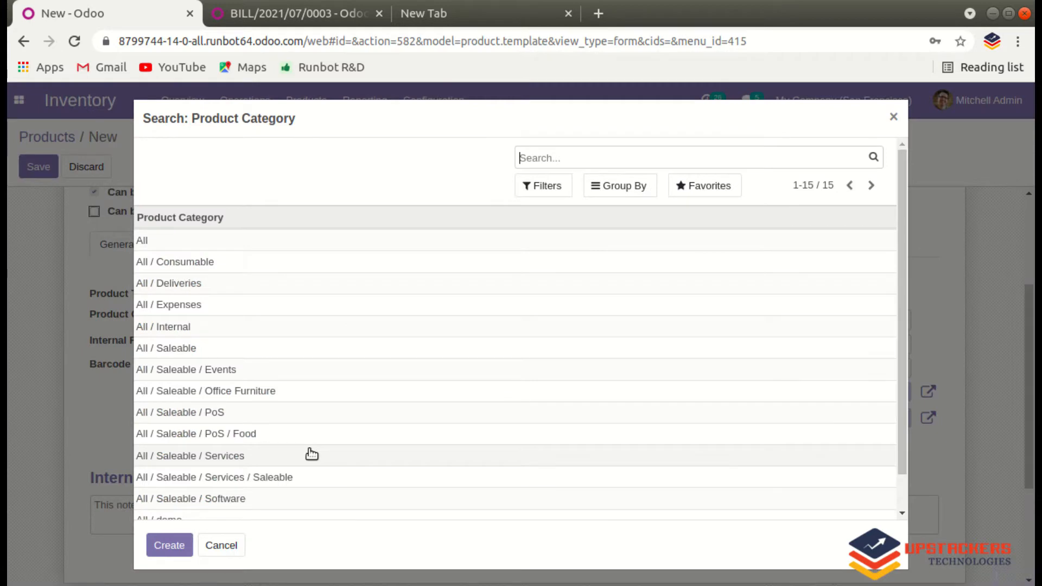
scroll(311, 462, "down", 1)
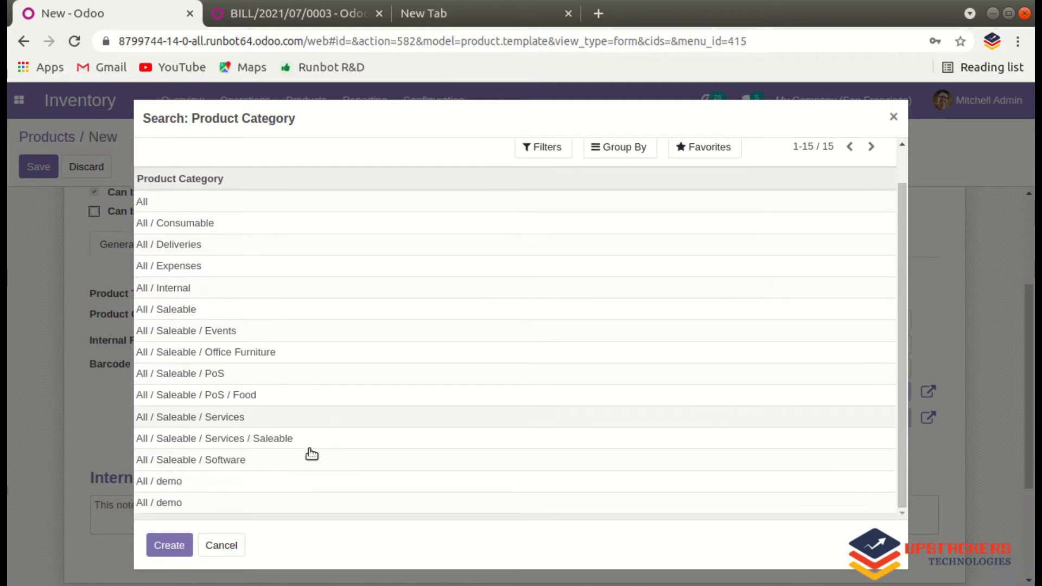
left_click(187, 500)
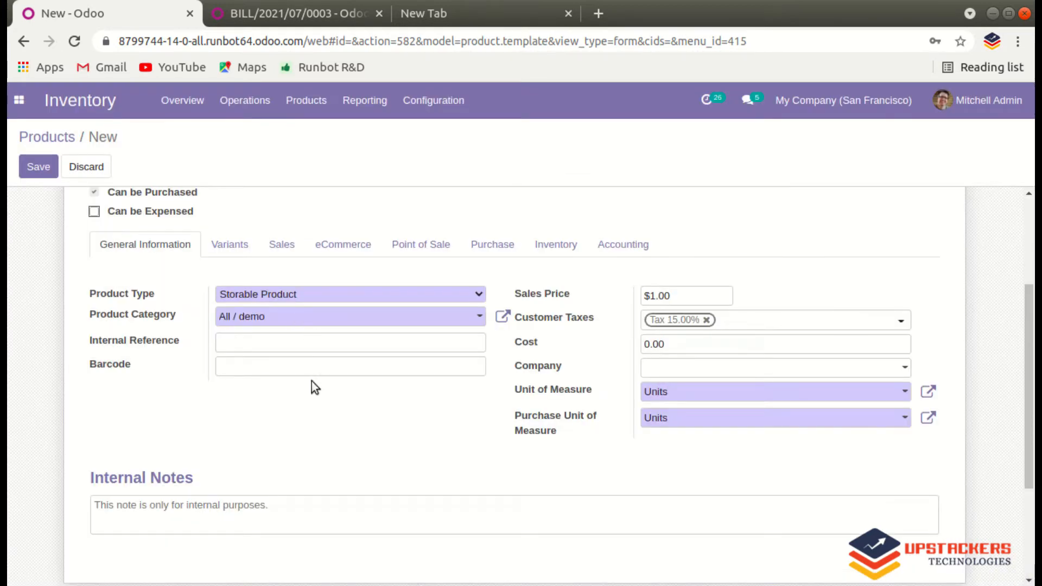
left_click(44, 168)
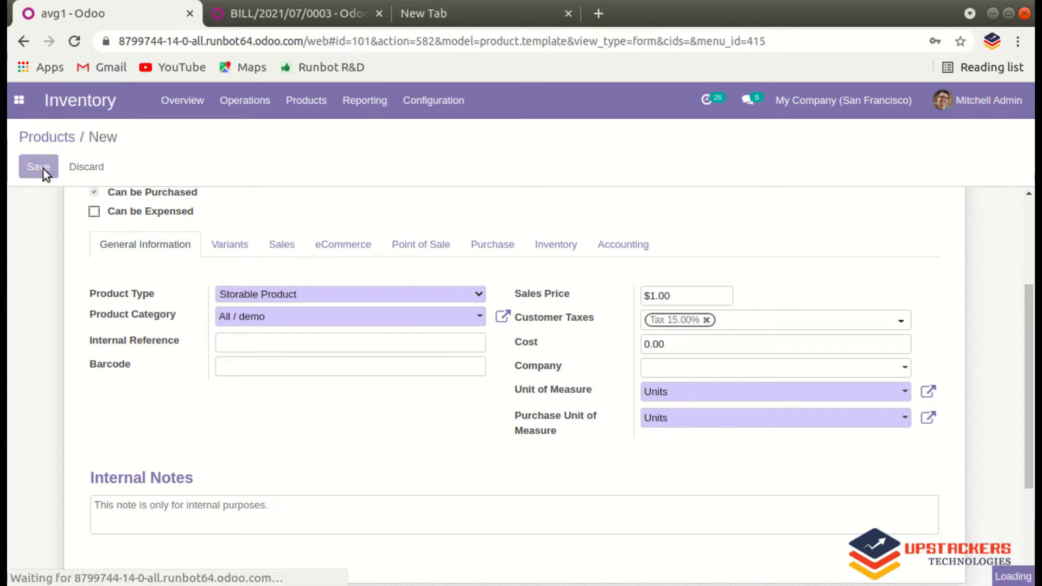
Create a second product named avg2 in the last-listed All / demo category and save it
scroll(162, 339, "up", 3)
left_click(82, 172)
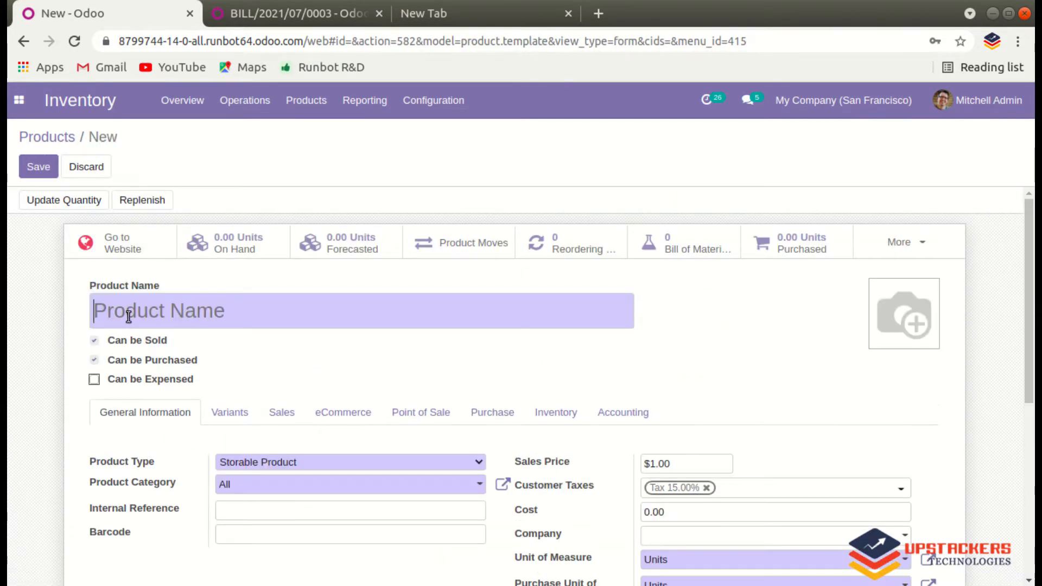
type("avg2")
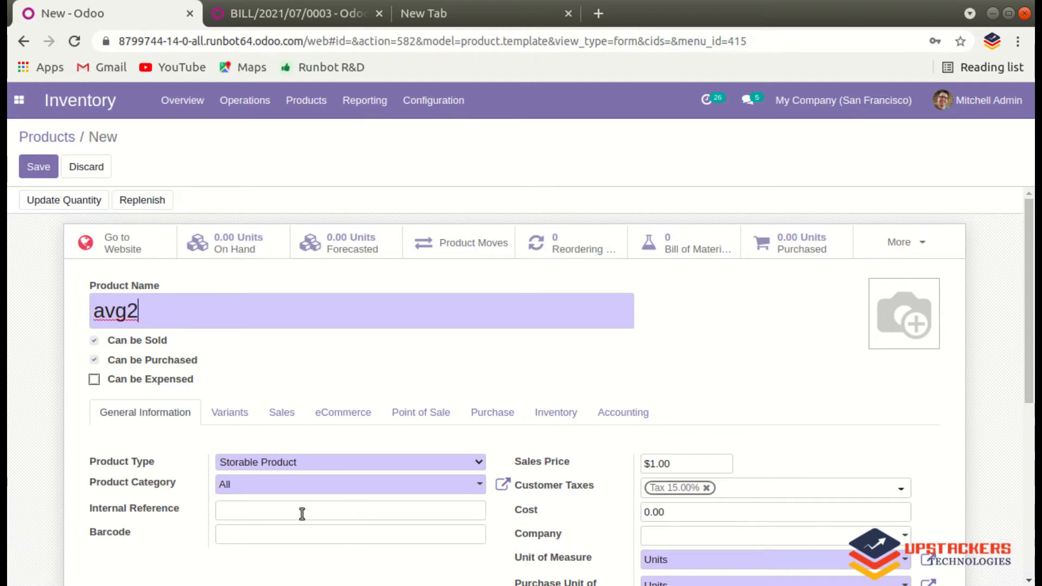
left_click(298, 489)
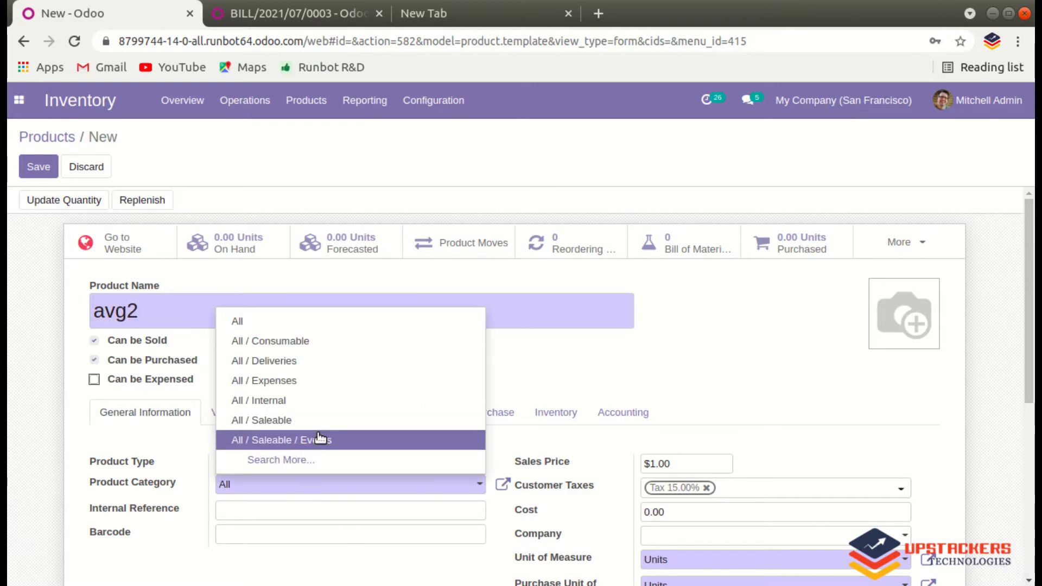
left_click(294, 458)
left_click(172, 505)
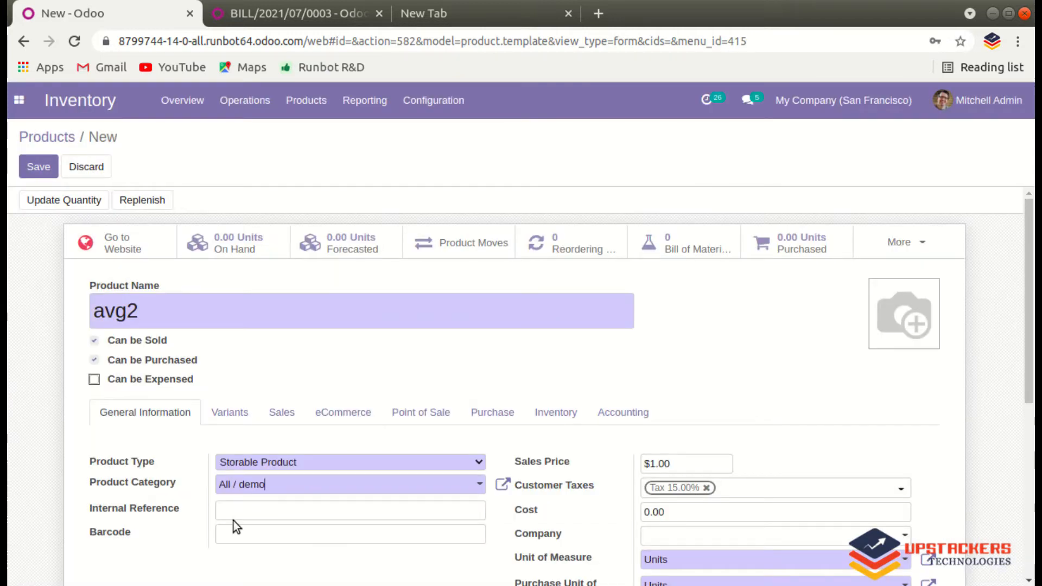
left_click(40, 166)
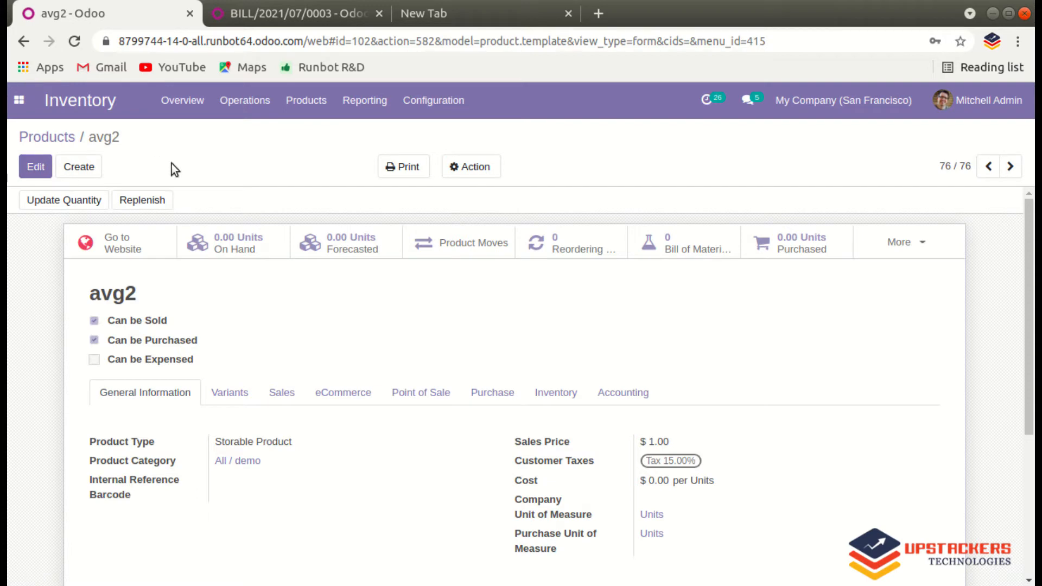
Start a new product named service and set its product type to Service
left_click(79, 167)
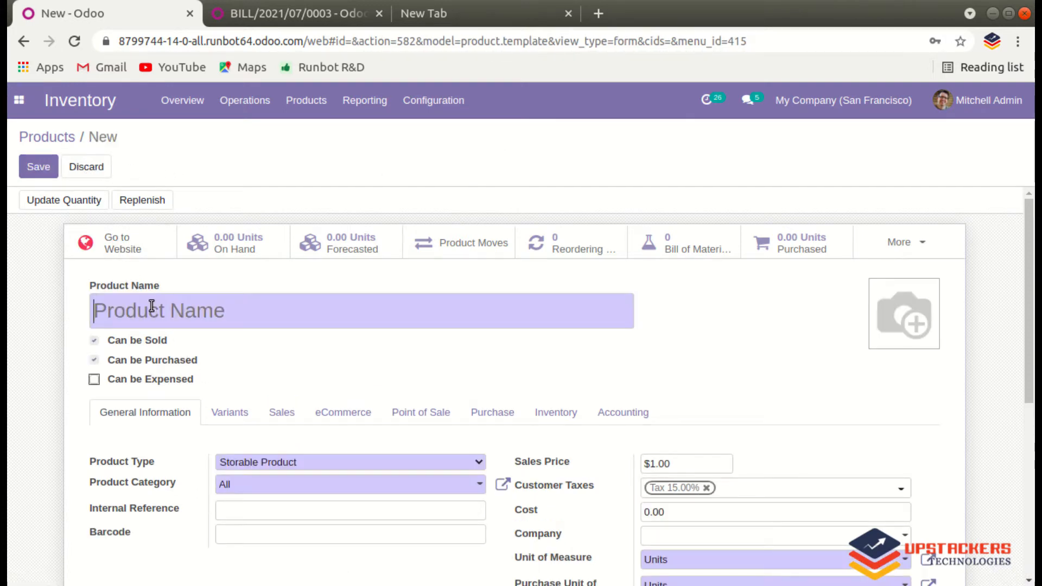
type("servic")
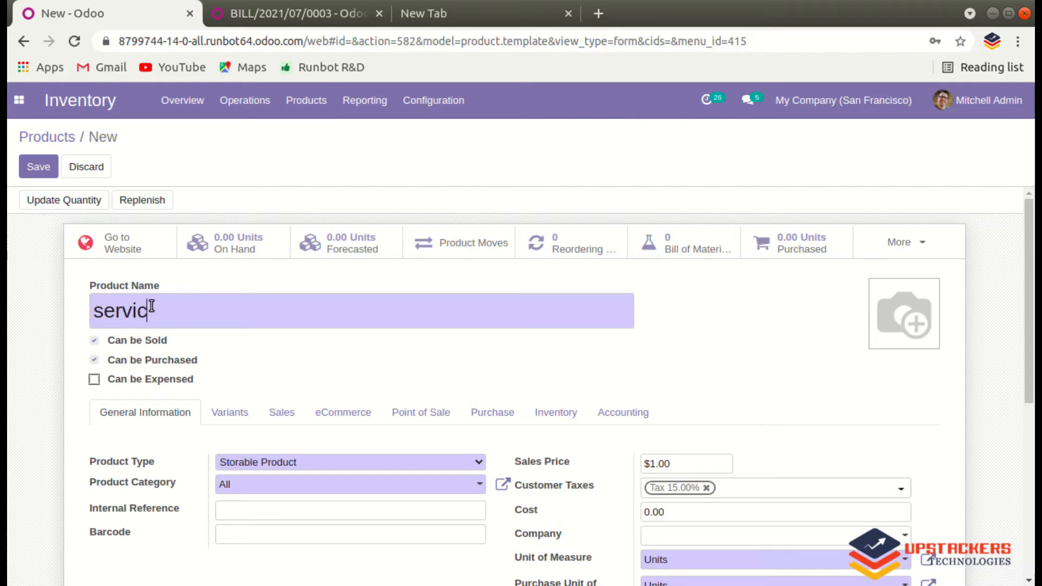
type("e")
left_click(242, 491)
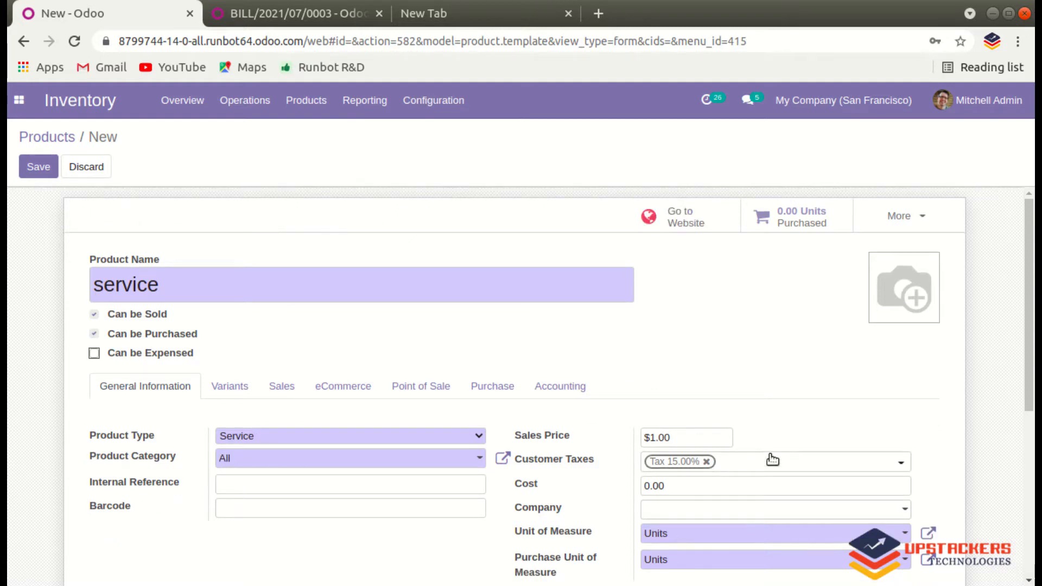
Mark the service product as a landed cost with the Equal split method and save it
scroll(712, 402, "down", 1)
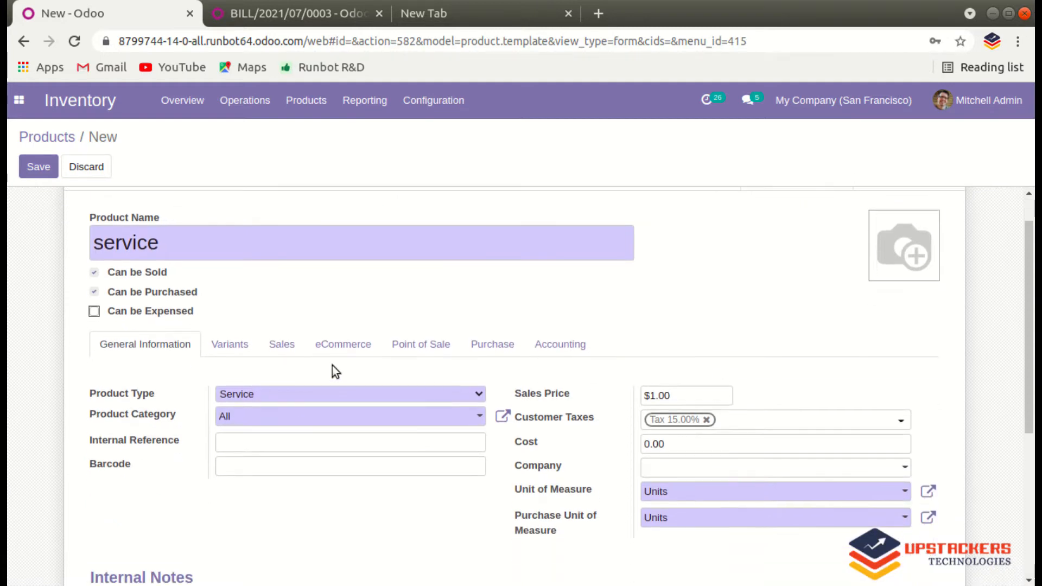
left_click(490, 344)
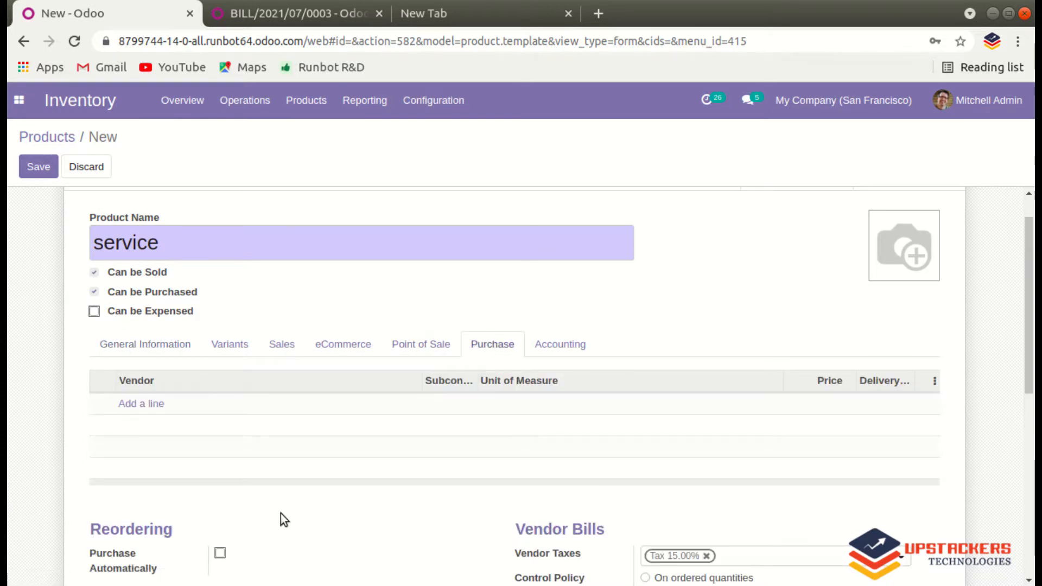
scroll(428, 413, "down", 3)
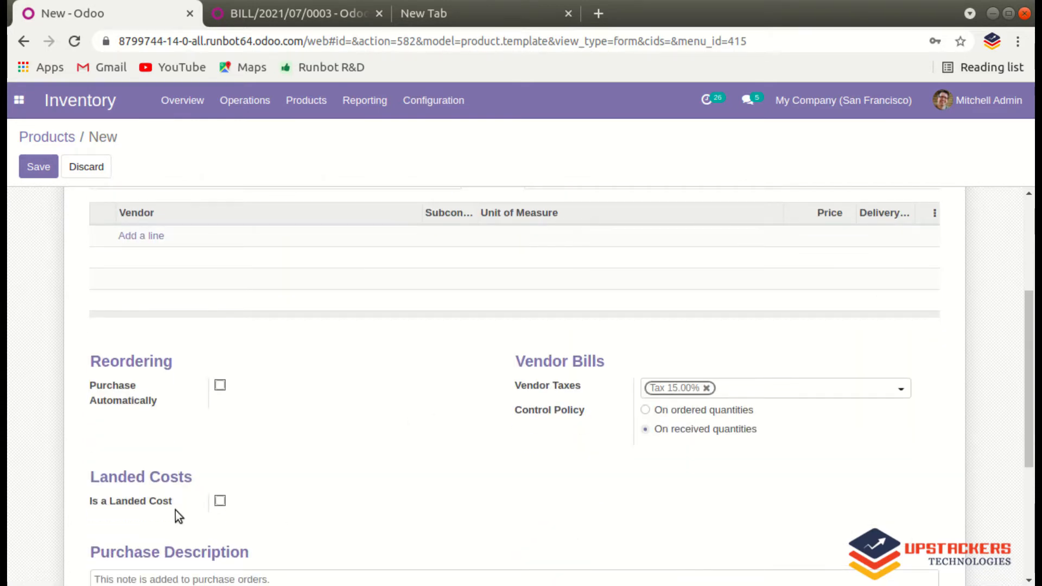
left_click(219, 502)
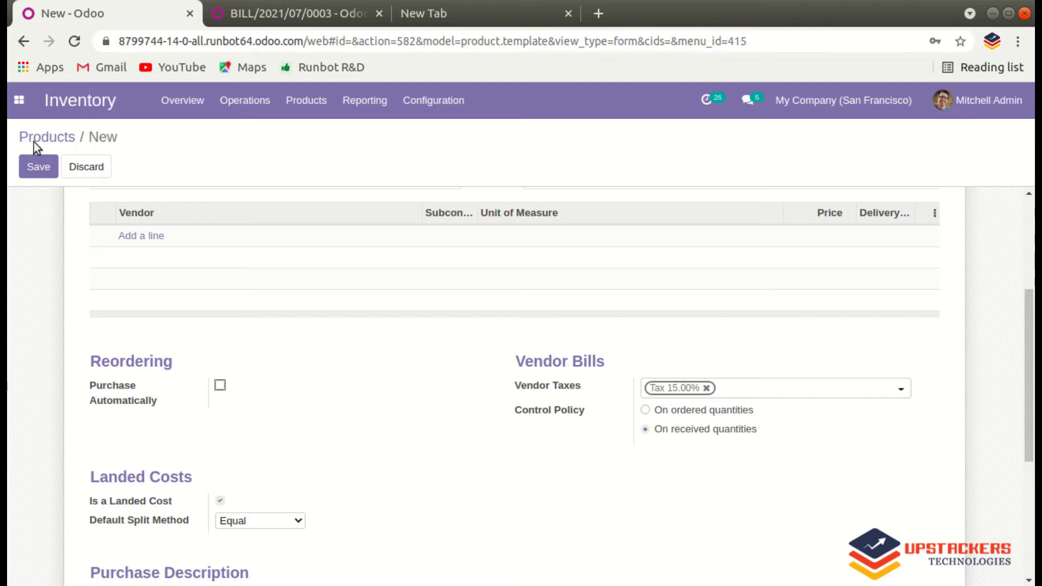
left_click(32, 168)
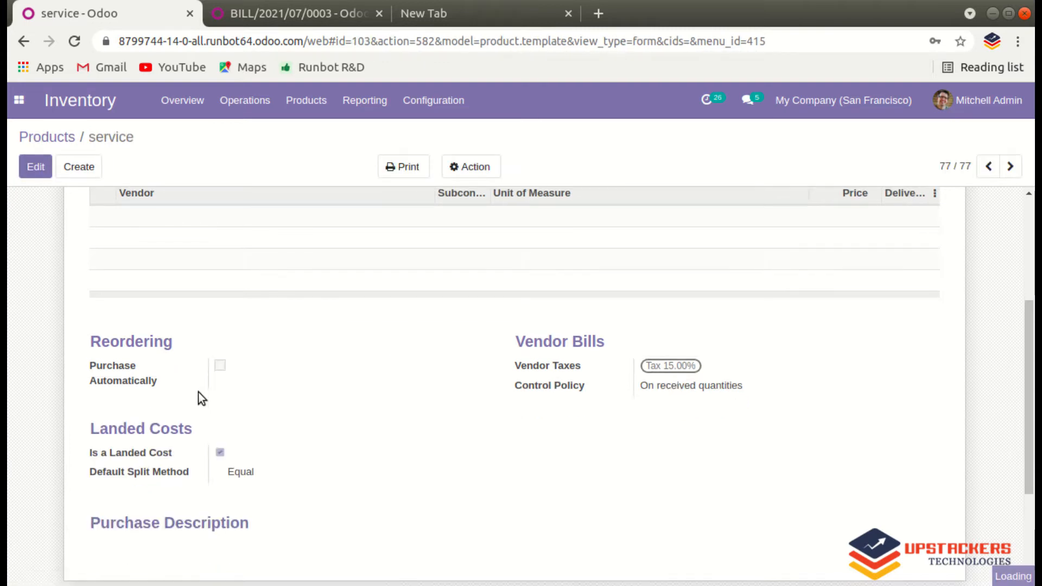
scroll(446, 409, "up", 2)
scroll(446, 409, "up", 2)
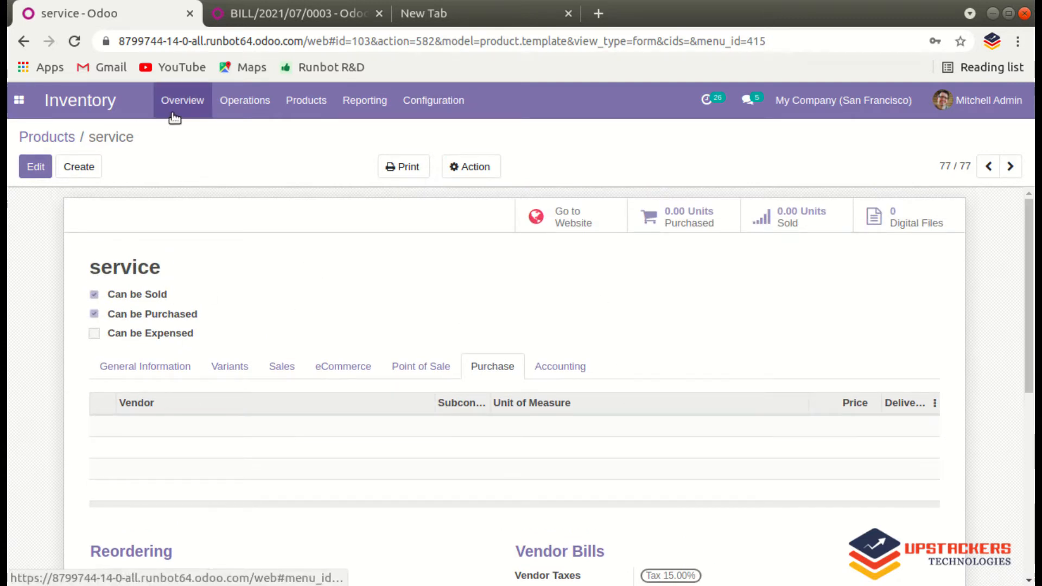
Switch to the Purchase app and start a new request for quotation with Azure Interior as vendor
left_click(19, 100)
left_click(27, 332)
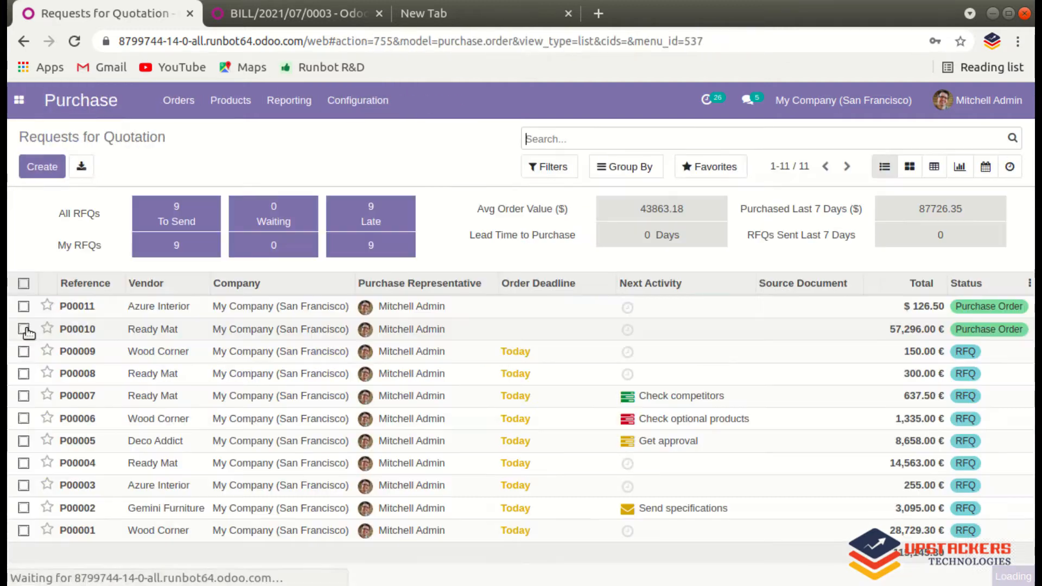
left_click(53, 178)
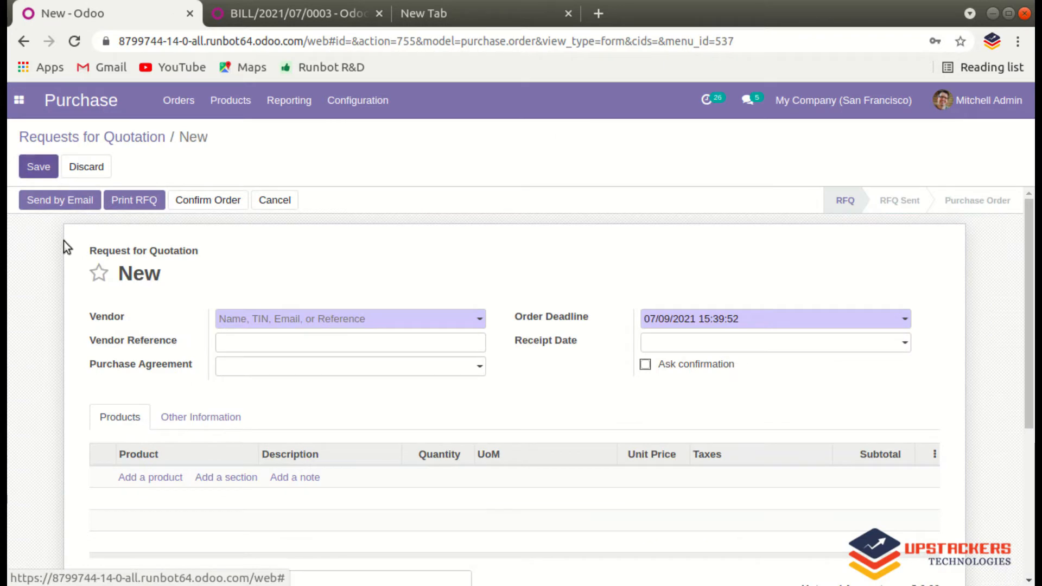
left_click(267, 323)
left_click(239, 344)
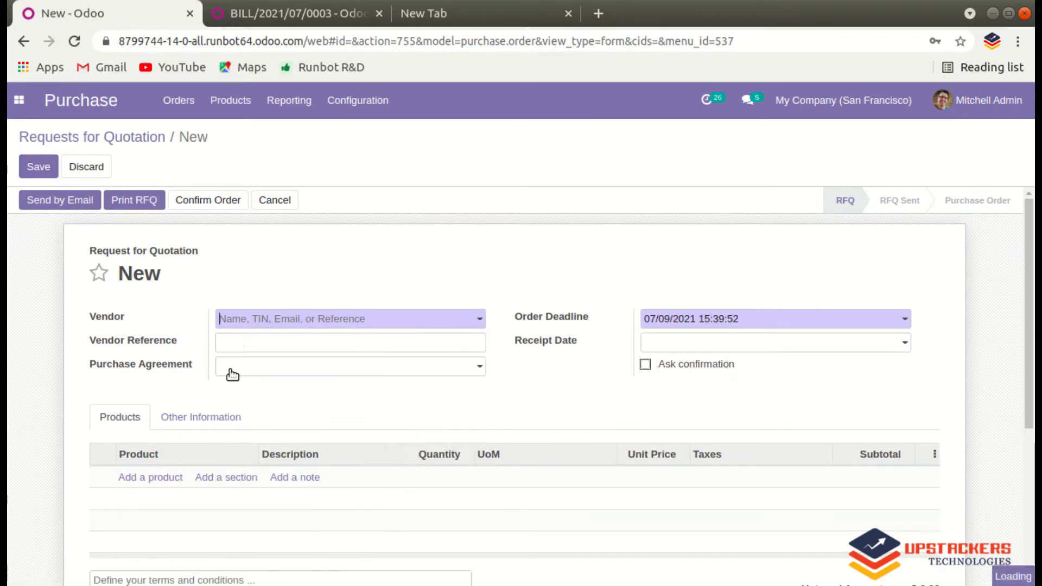
scroll(220, 392, "down", 1)
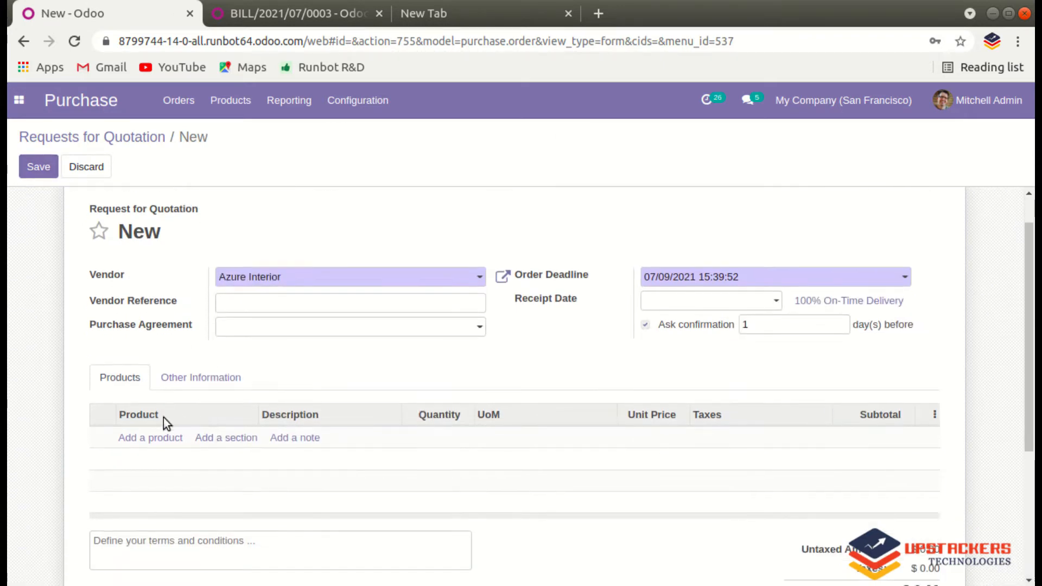
Add products avg1 and avg2 as two lines of the request for quotation
left_click(145, 437)
left_click(147, 441)
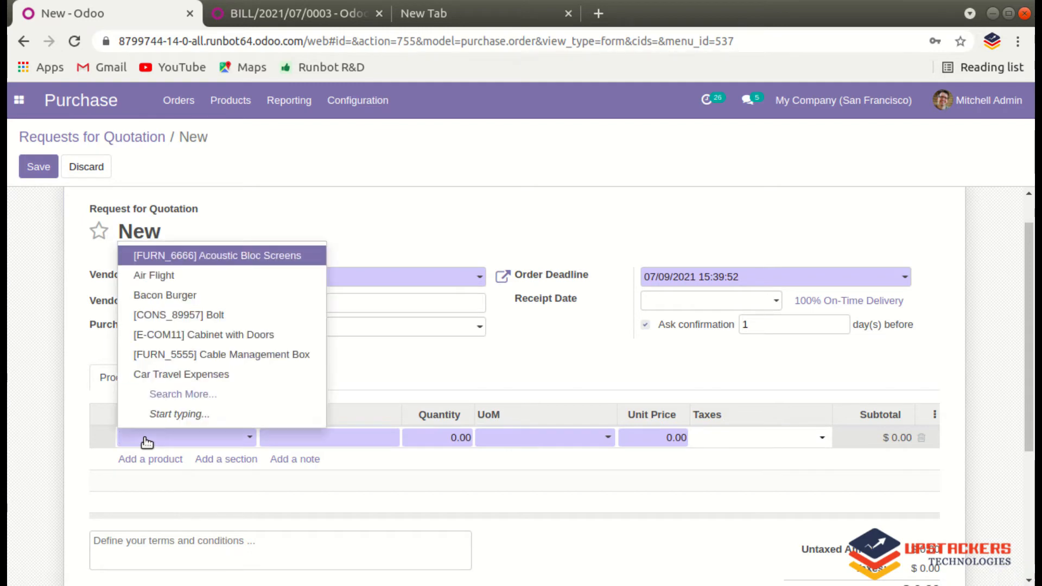
type("av")
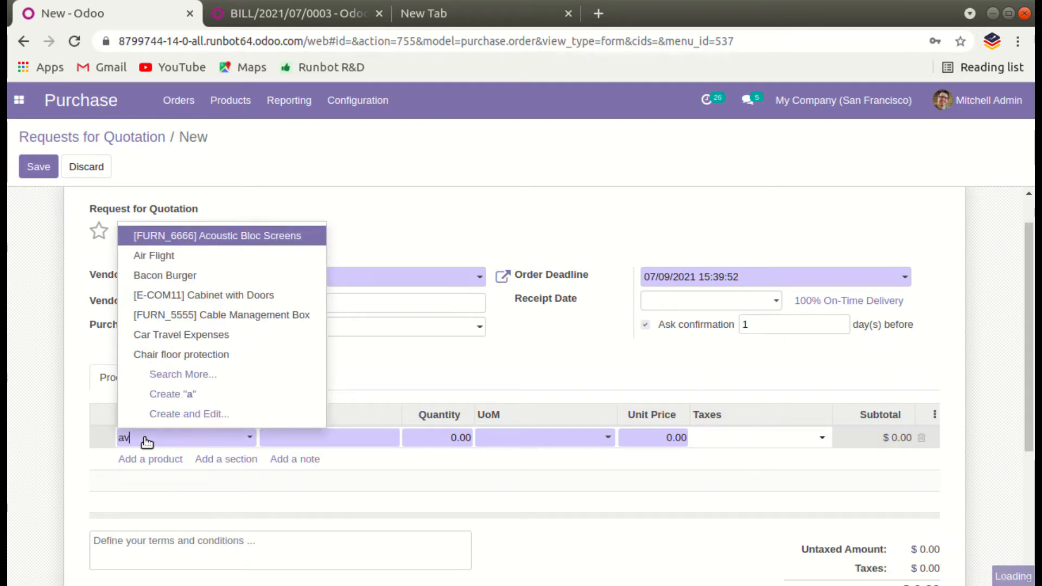
type("g")
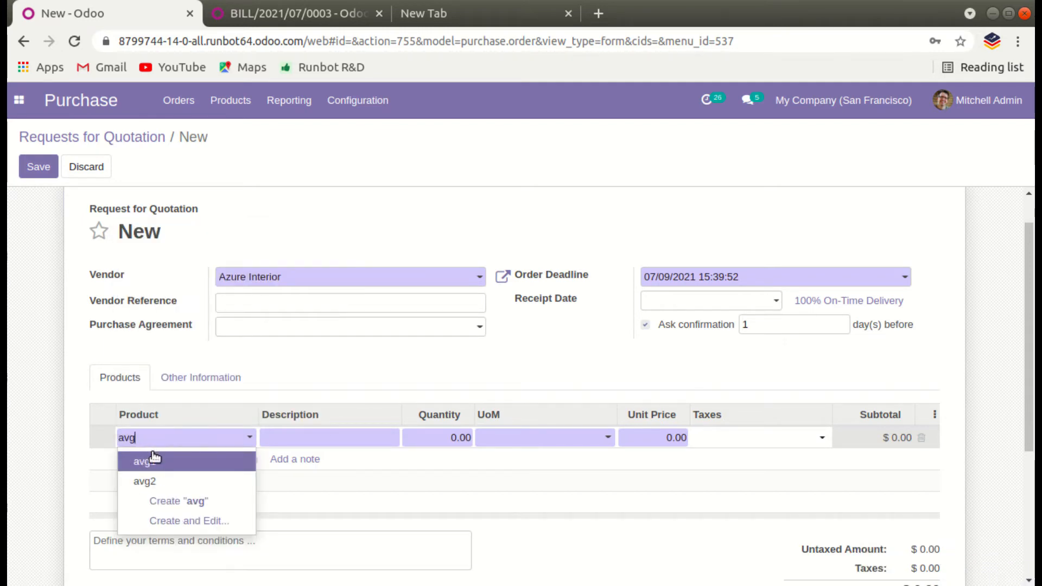
left_click(153, 460)
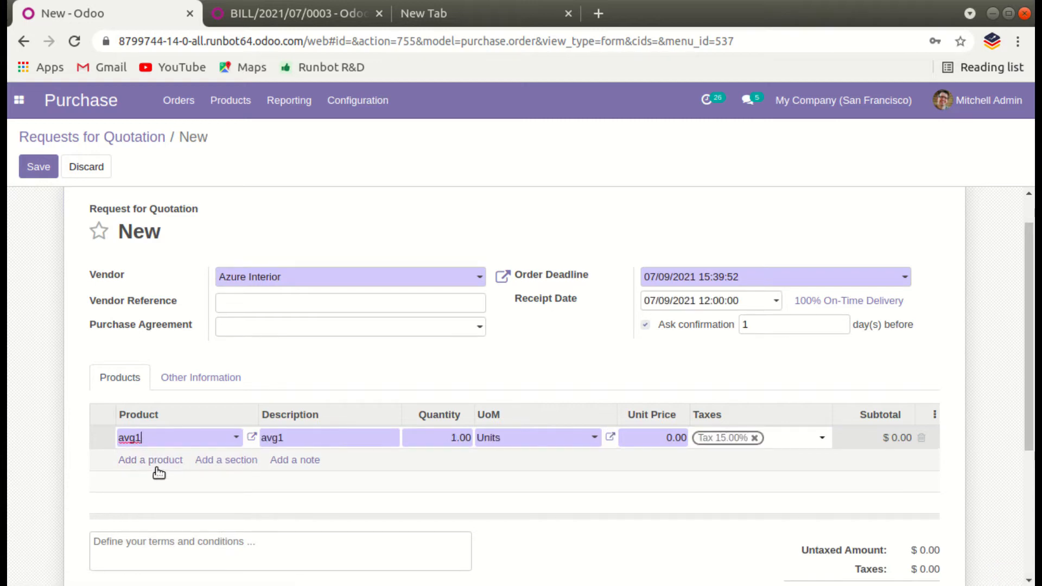
left_click(157, 460)
type("avg")
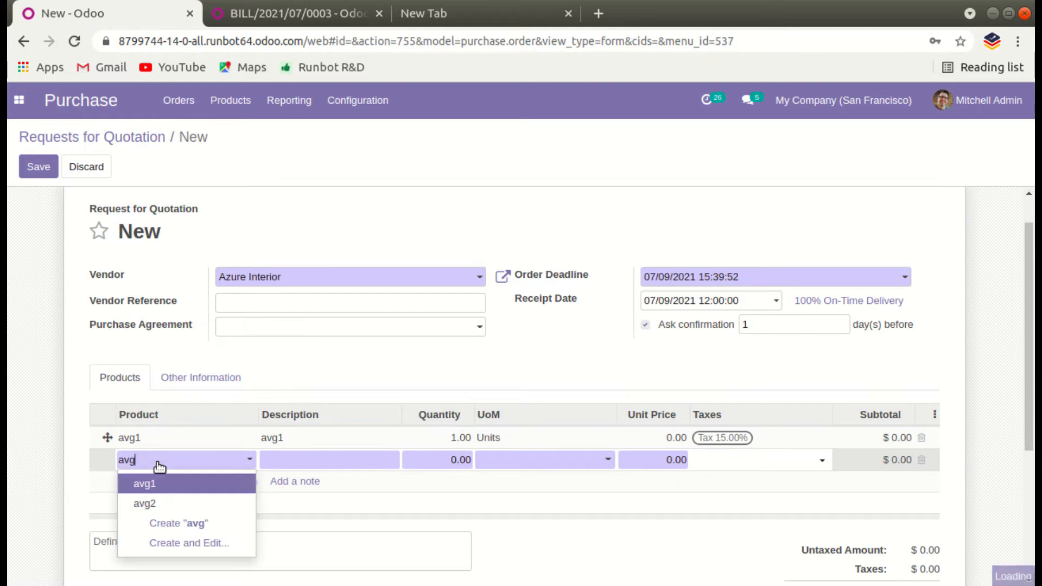
left_click(168, 502)
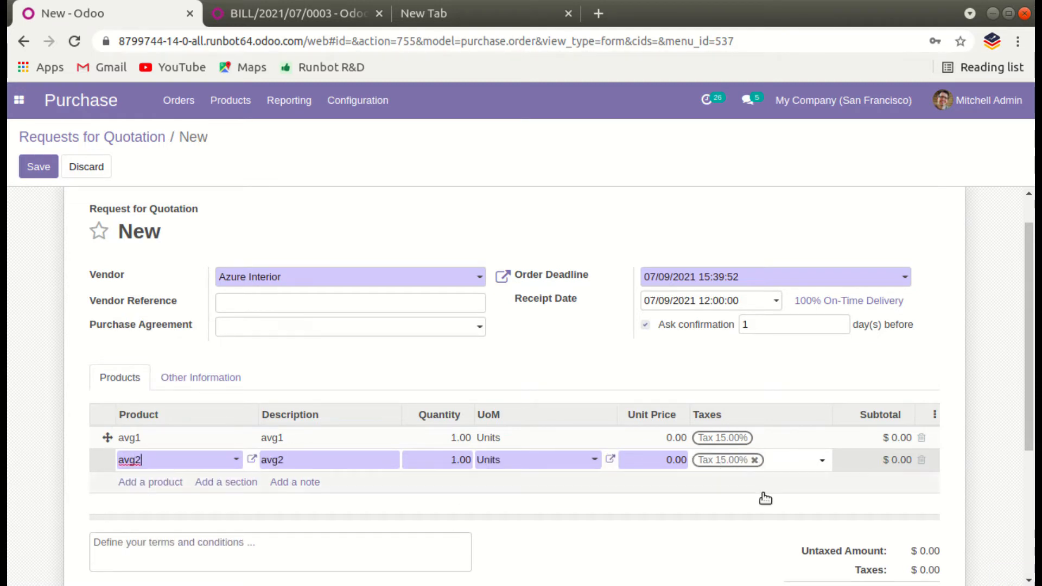
Set the unit price to 60 for avg1 and 70 for avg2, and save the request for quotation
left_click(669, 437)
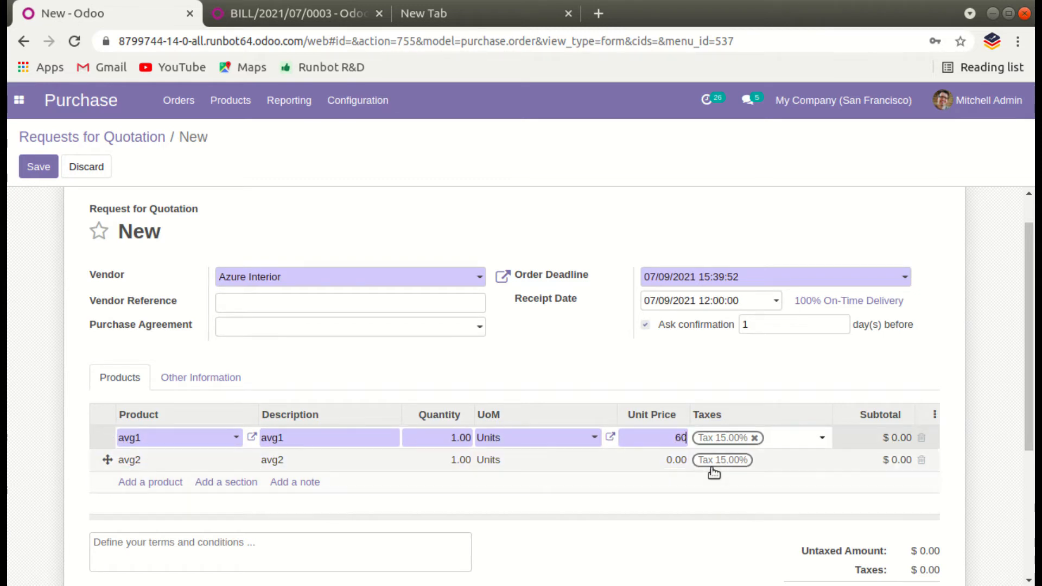
left_click(678, 459)
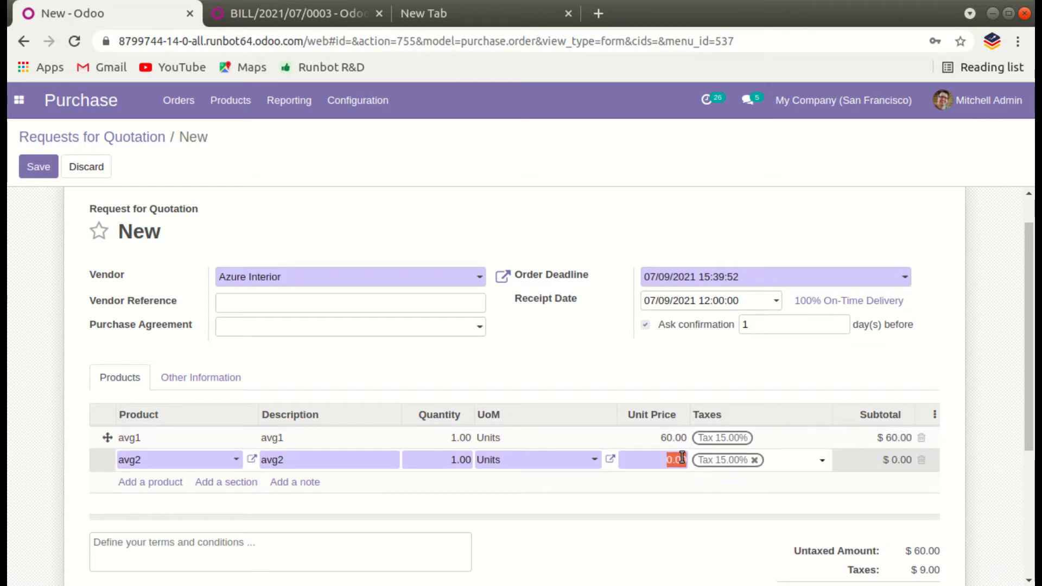
type("70")
left_click(651, 360)
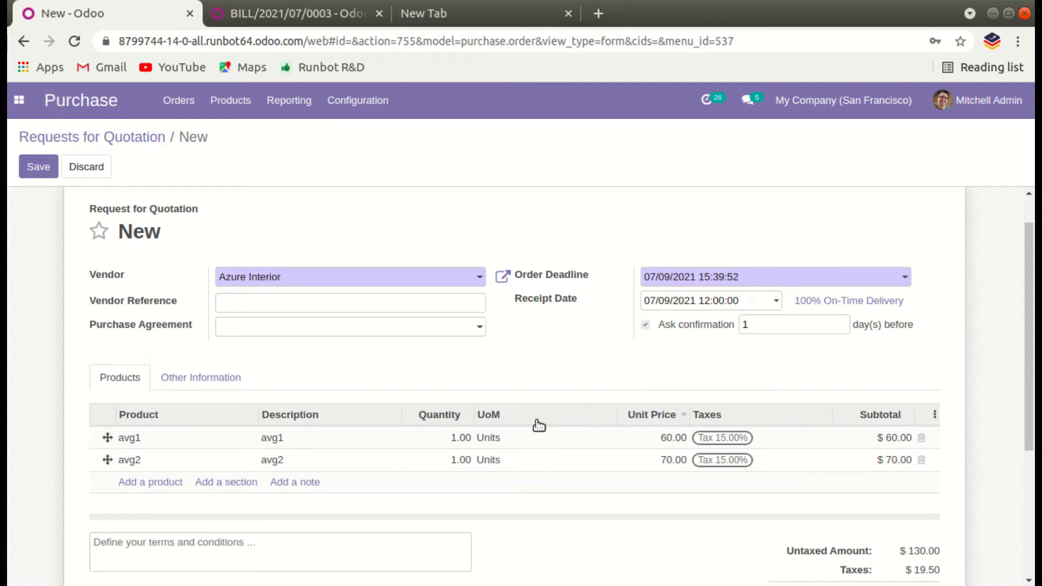
left_click(35, 169)
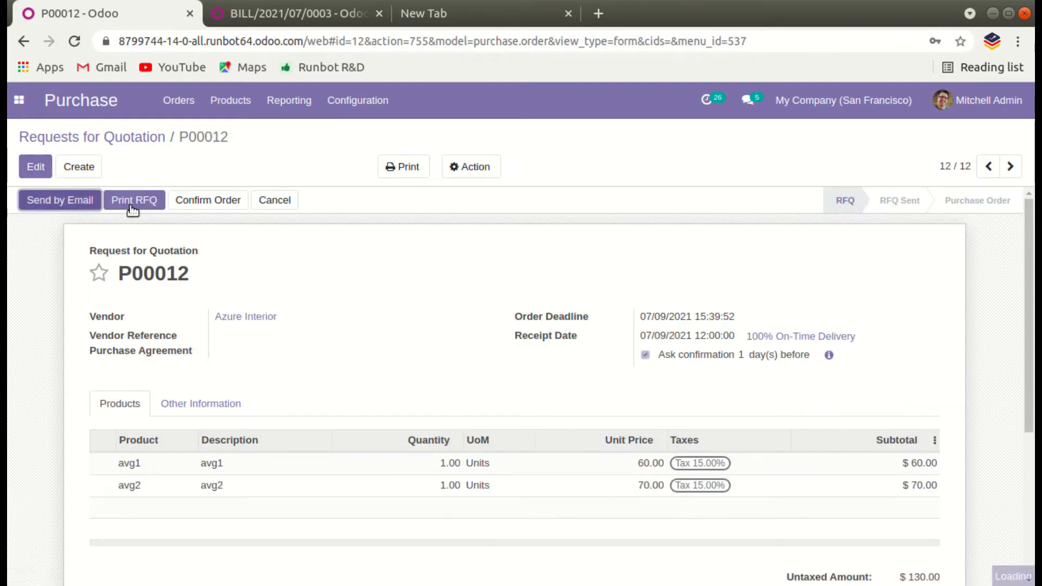
Confirm the purchase order and validate its receipt, processing all quantities as an immediate transfer
left_click(212, 199)
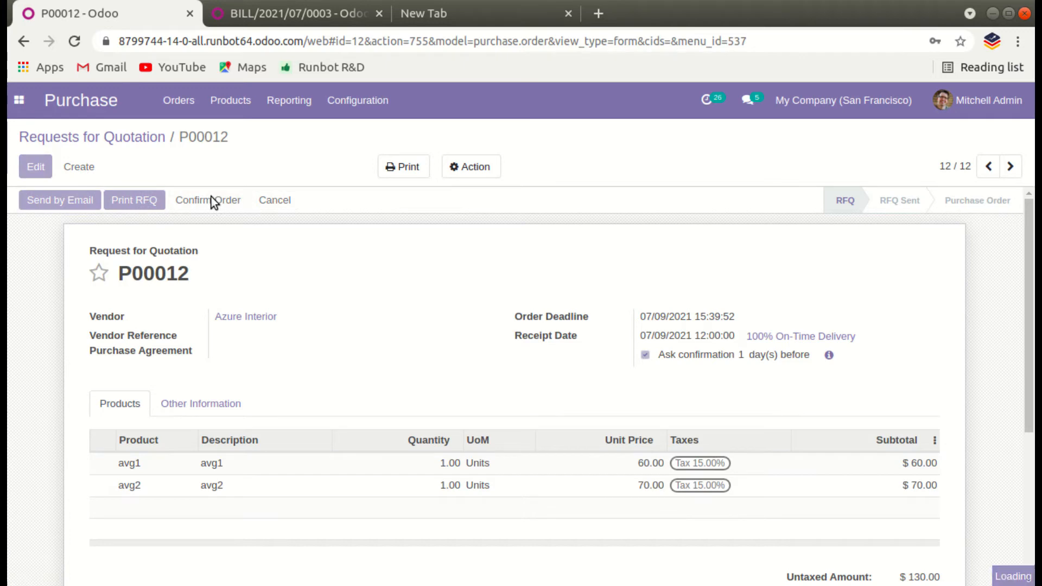
left_click(33, 199)
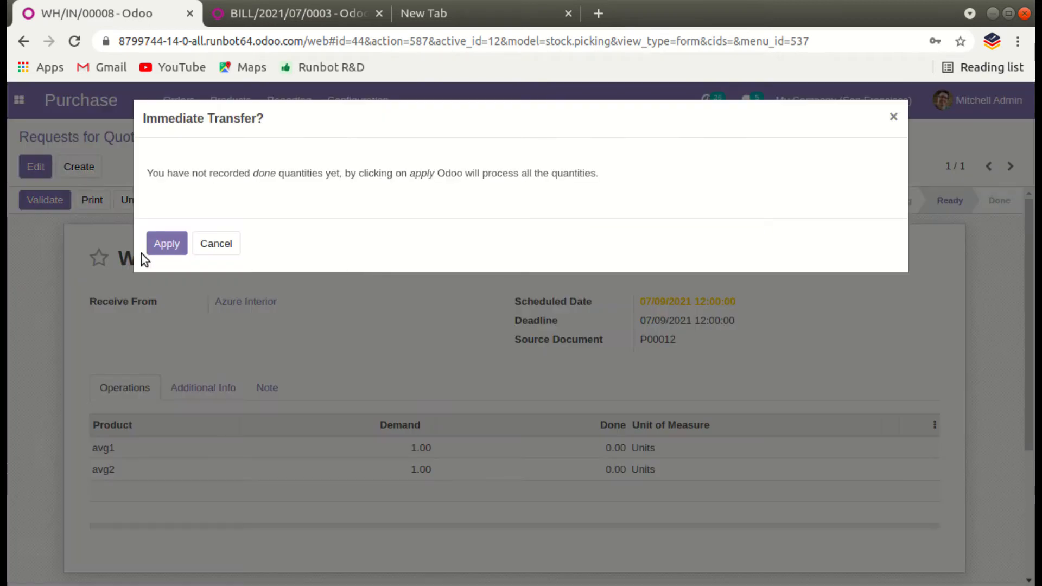
left_click(164, 242)
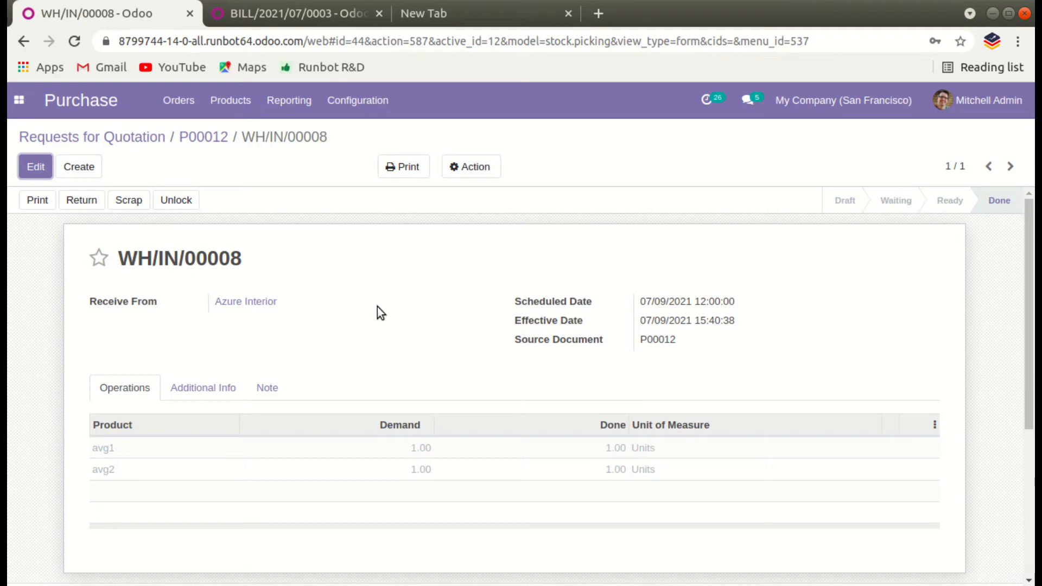
Create a vendor bill from the purchase order and try to confirm it without a bill date
left_click(201, 140)
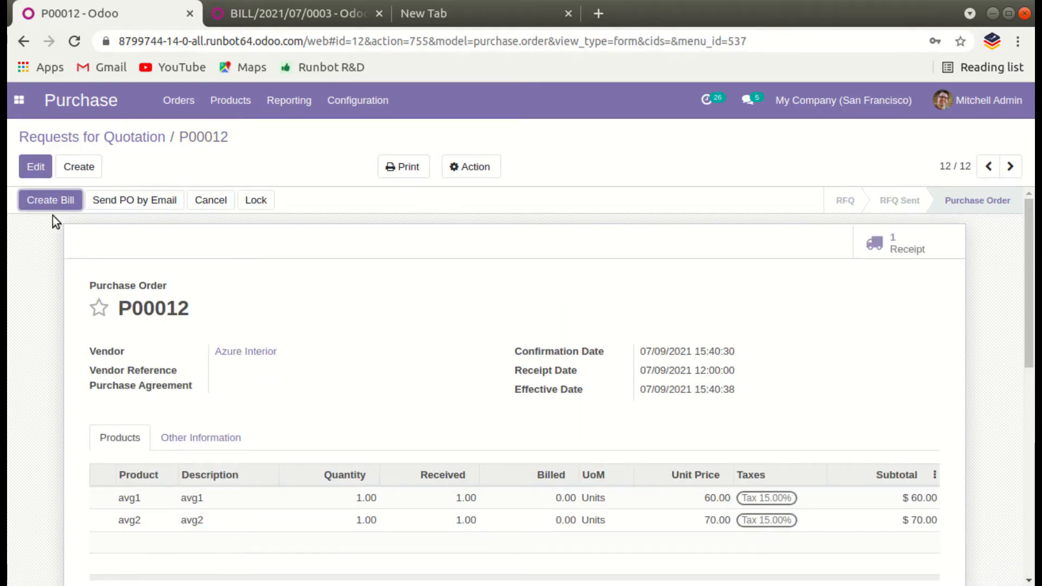
left_click(44, 201)
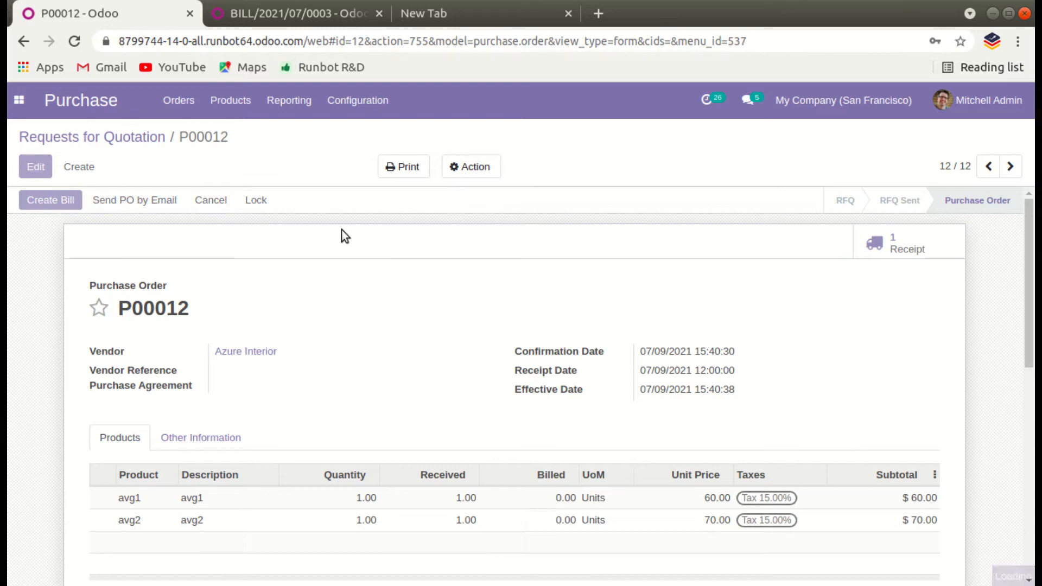
left_click(32, 203)
left_click(288, 214)
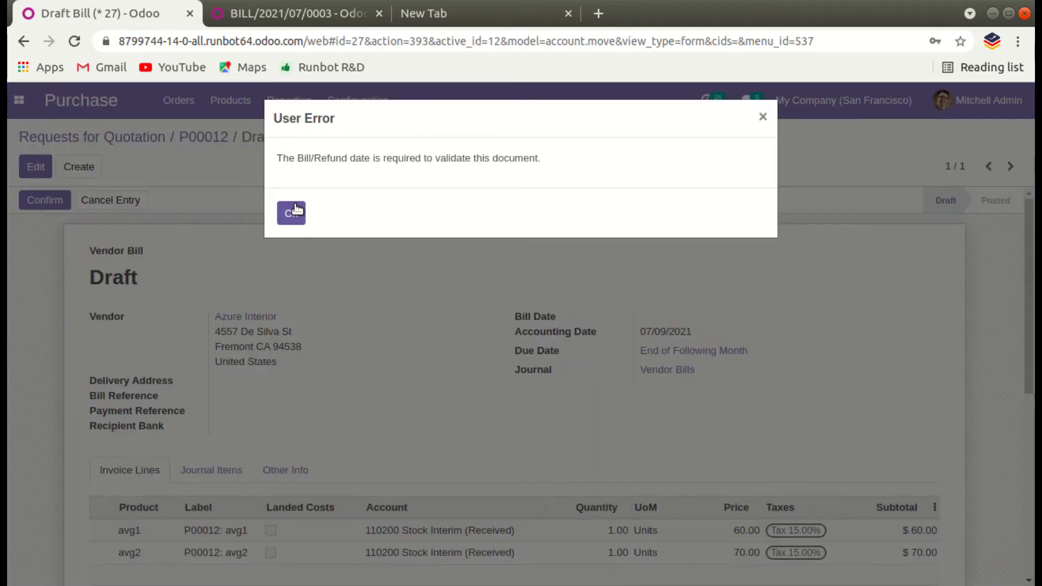
Set the draft vendor bill's date to 07/10/2021 and confirm the bill
left_click(37, 172)
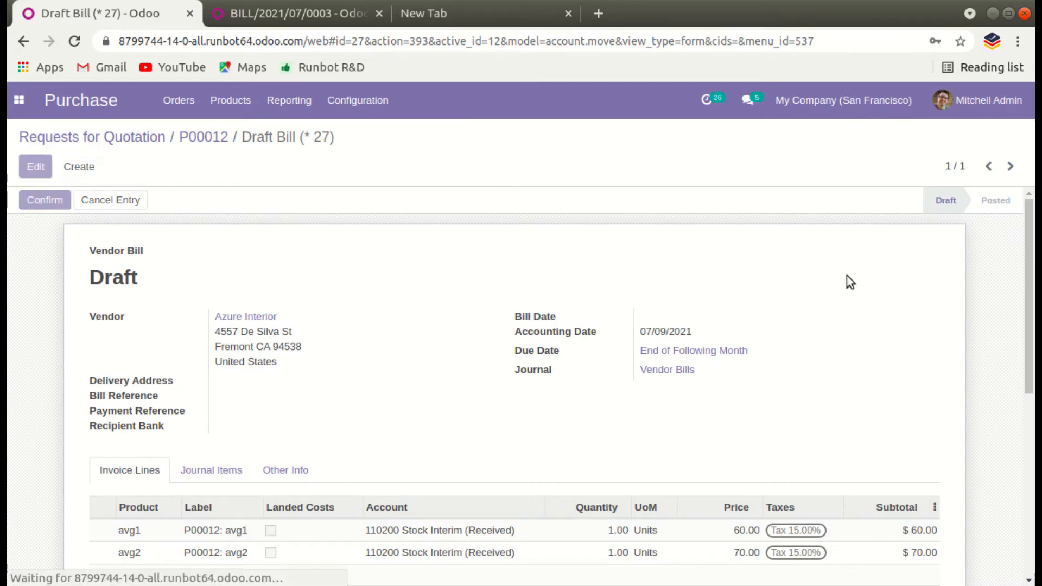
left_click(665, 319)
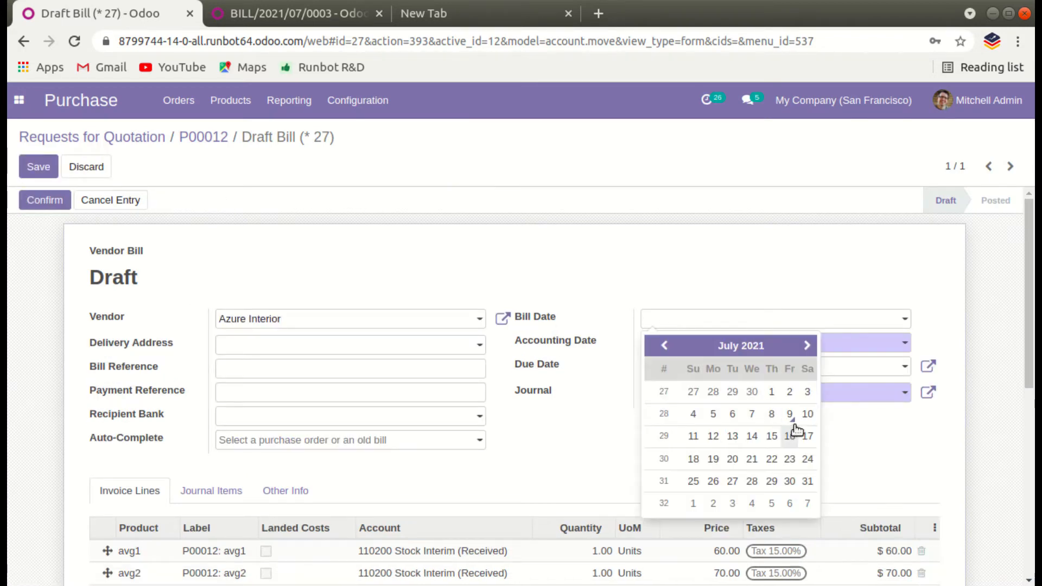
left_click(802, 413)
left_click(68, 208)
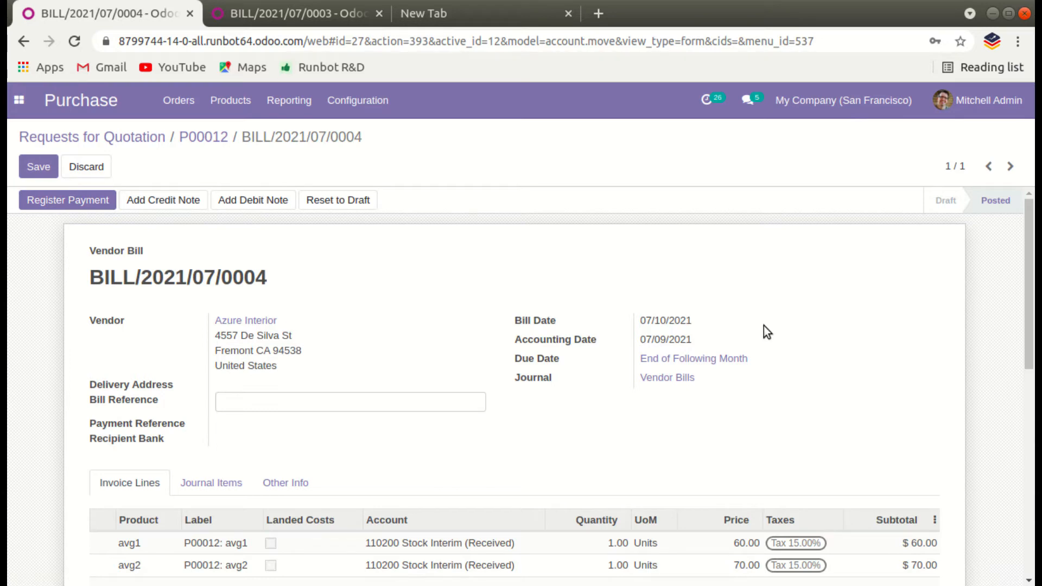
Register a manual payment of $149.50 for the bill through the Bank journal and return to the purchase order
left_click(100, 200)
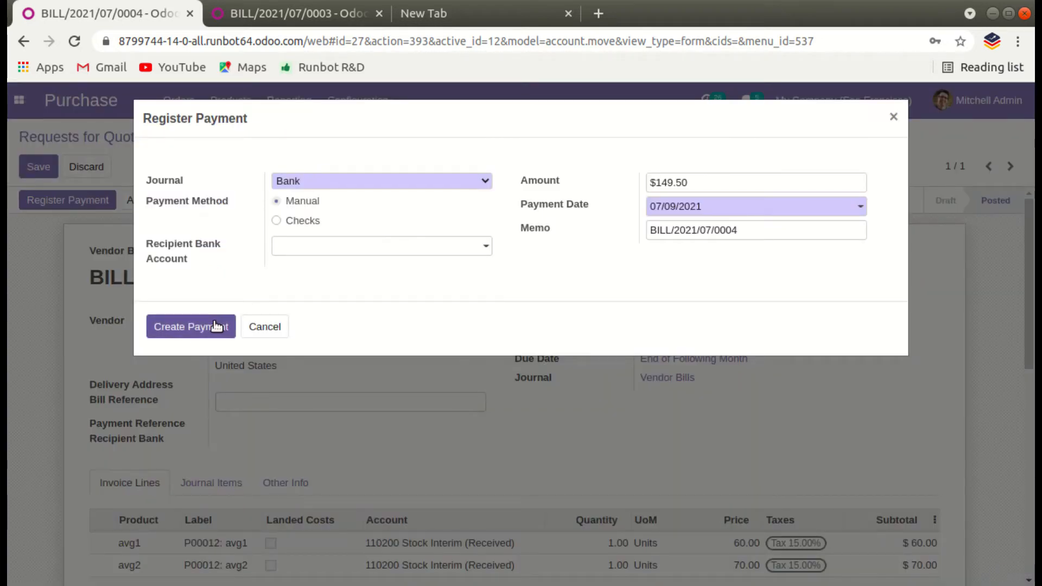
left_click(215, 326)
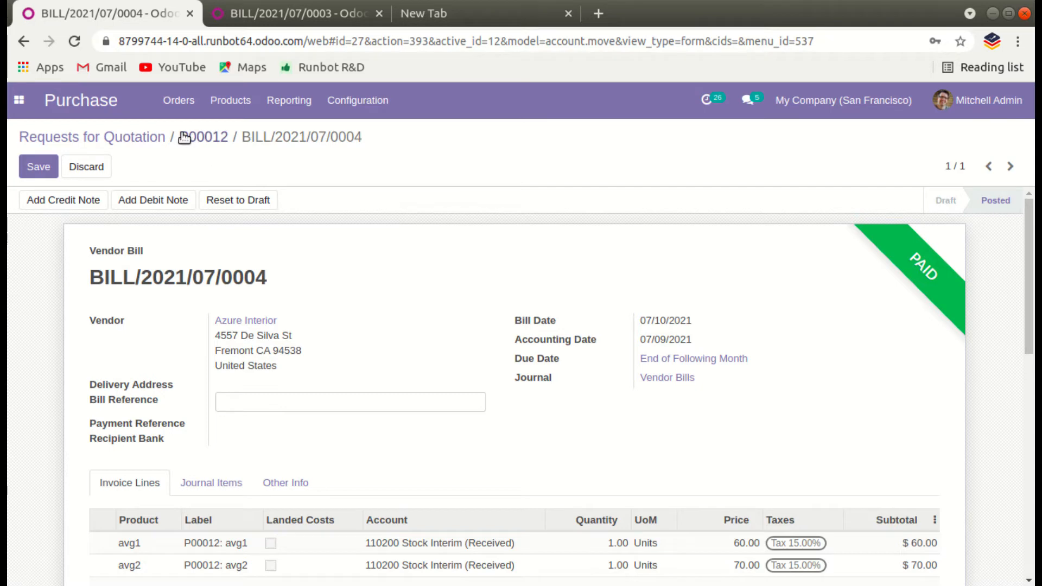
left_click(218, 143)
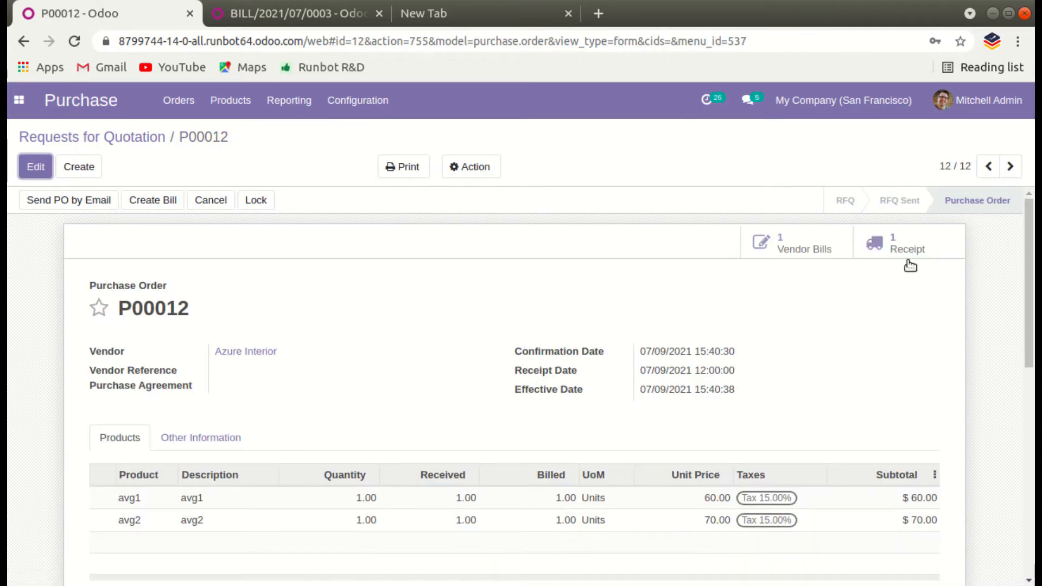
Copy the reference WH/IN/00008 from the purchase order's receipt and switch to the Inventory app
left_click(895, 251)
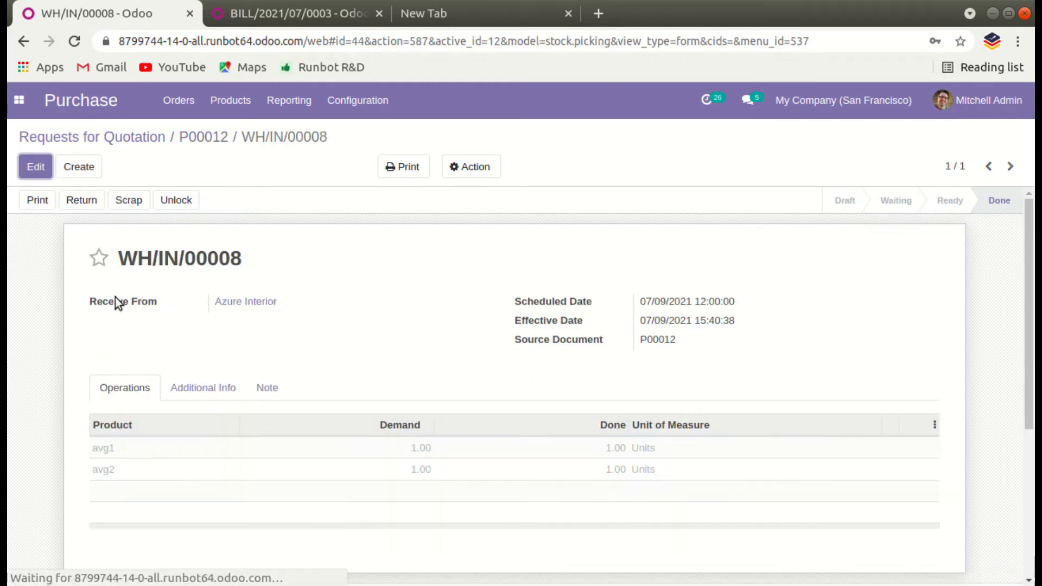
left_click_drag(116, 257, 278, 258)
key("ctrl+c")
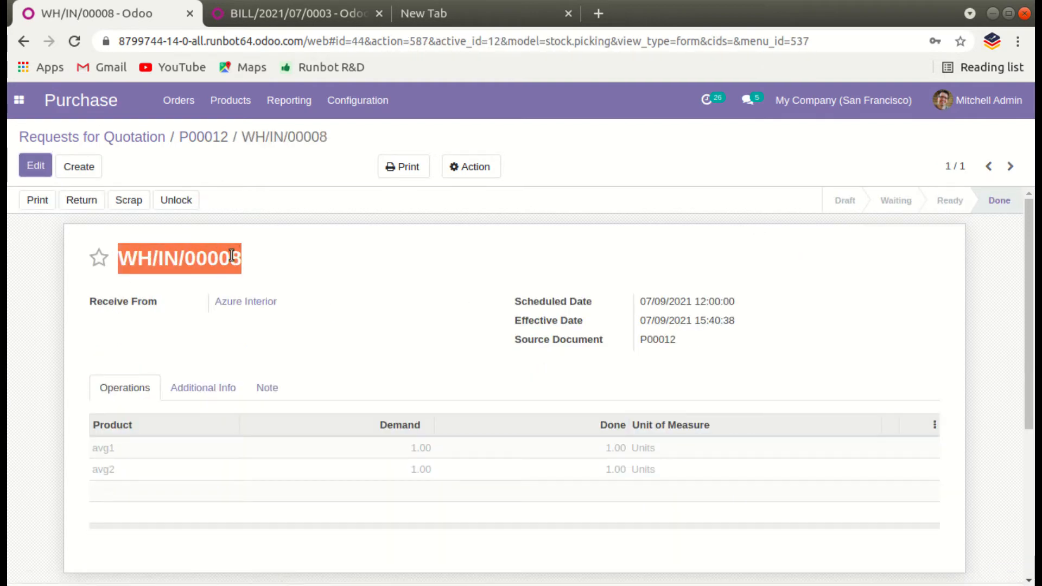
left_click(99, 257)
left_click(19, 100)
left_click(60, 353)
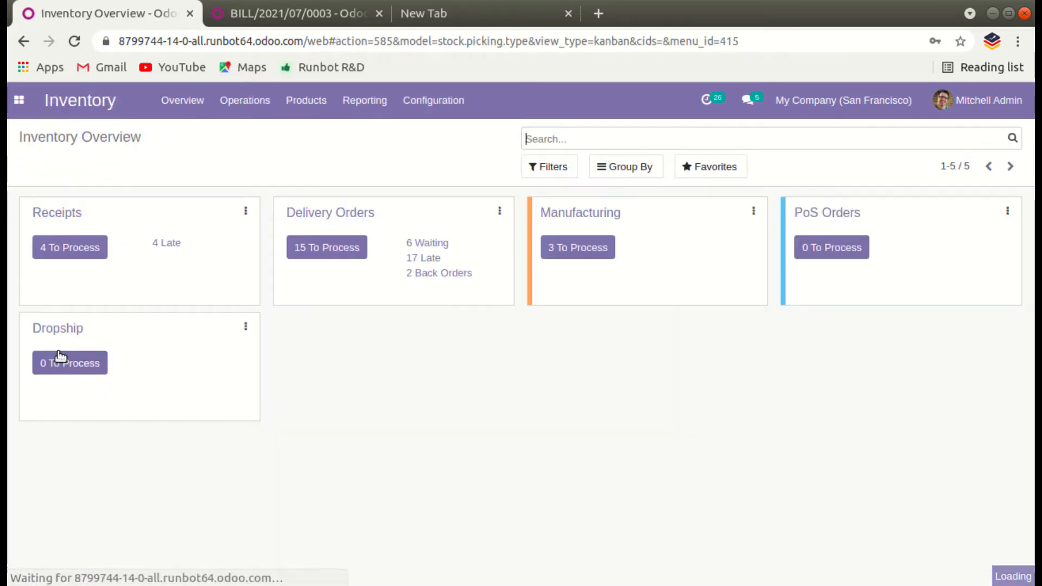
Create a new landed cost record dated 07/09/2021 that applies to transfers
left_click(263, 99)
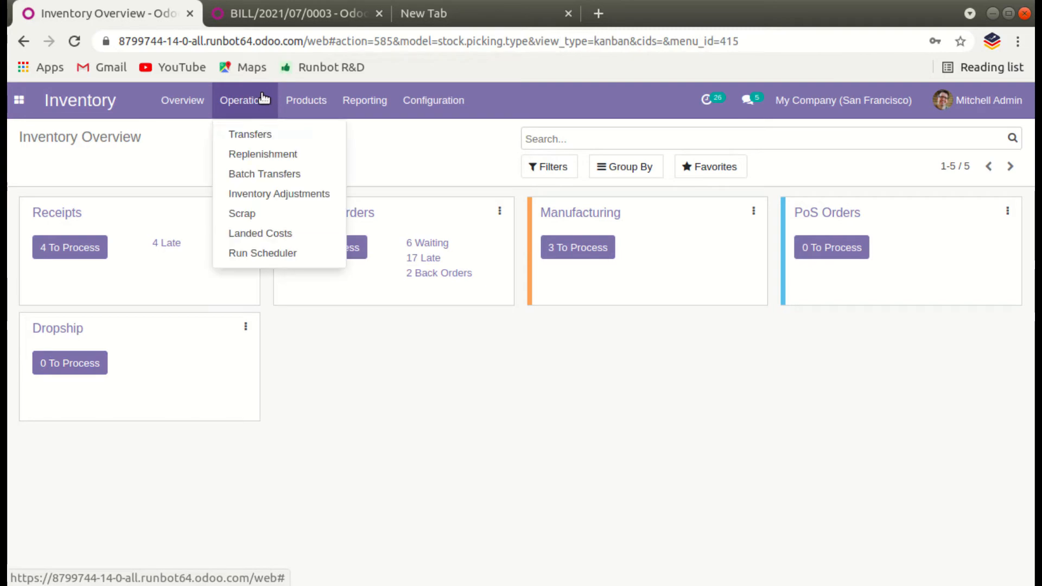
left_click(280, 234)
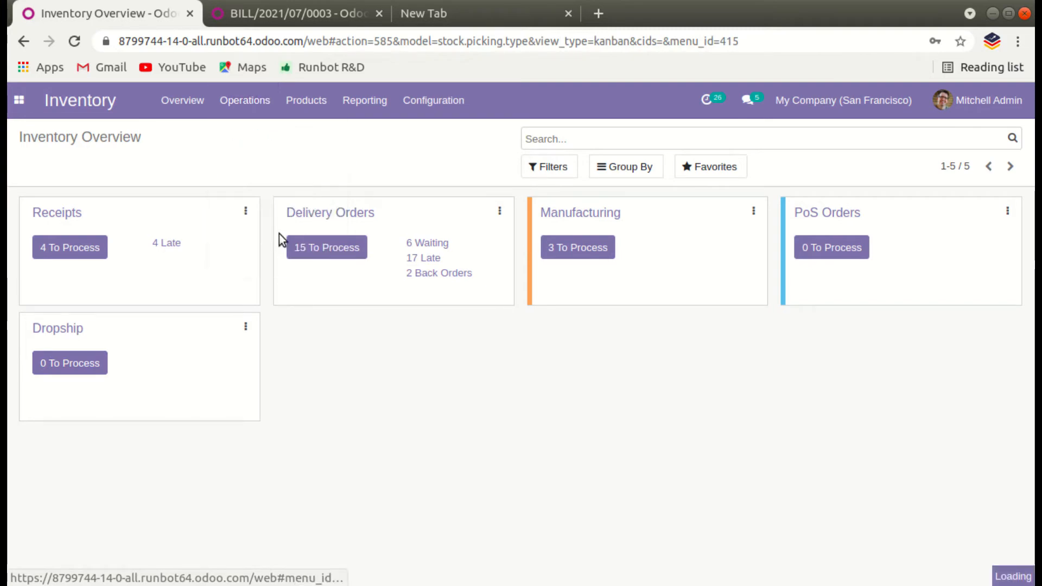
left_click(44, 168)
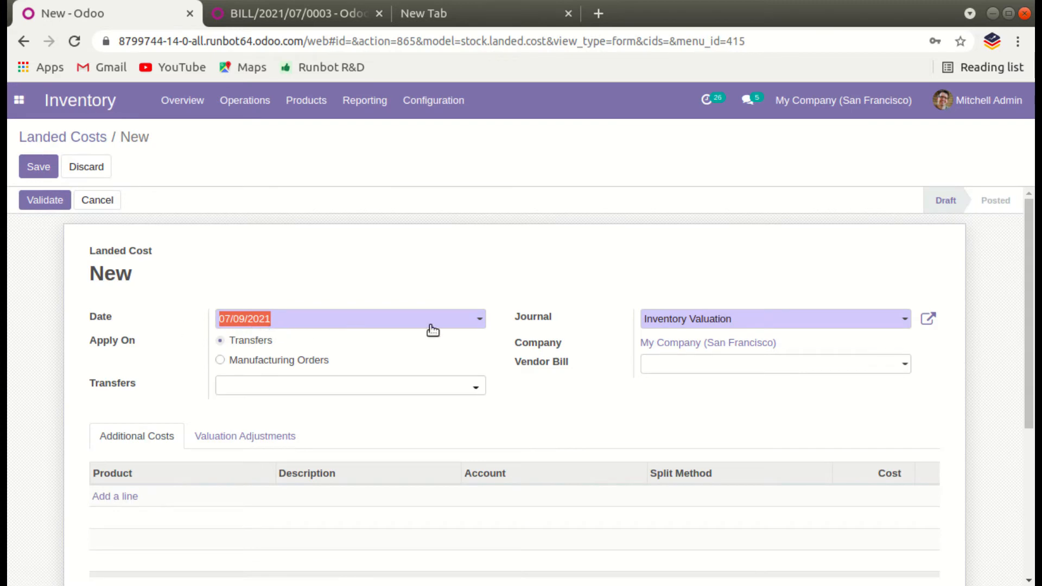
left_click(473, 324)
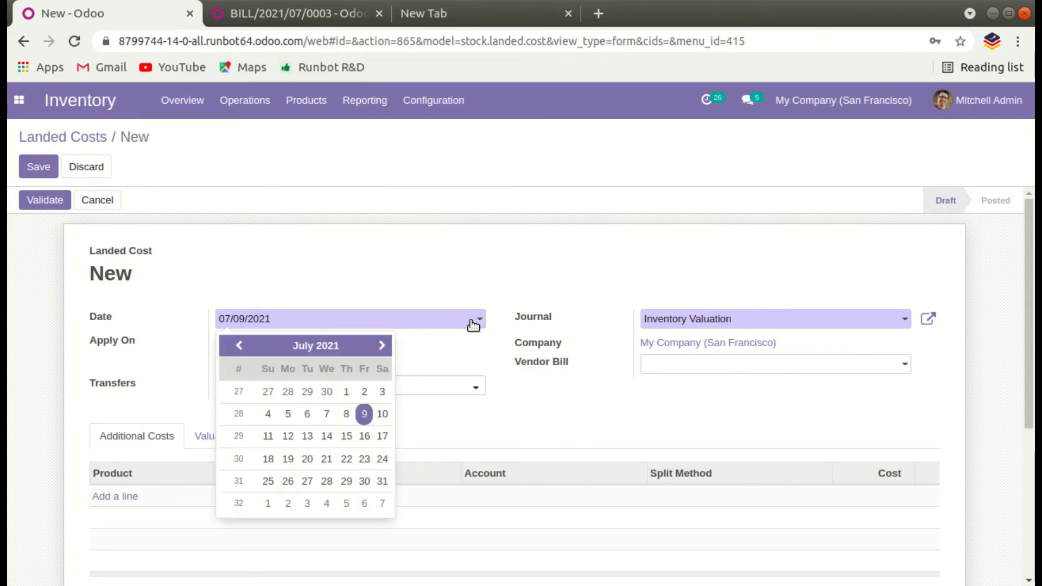
left_click(170, 339)
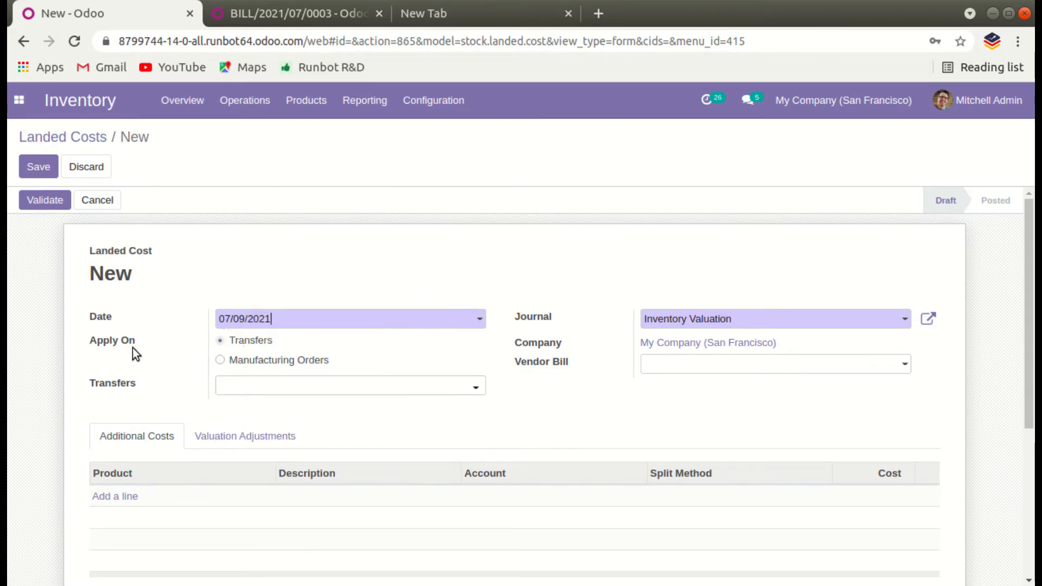
left_click(255, 365)
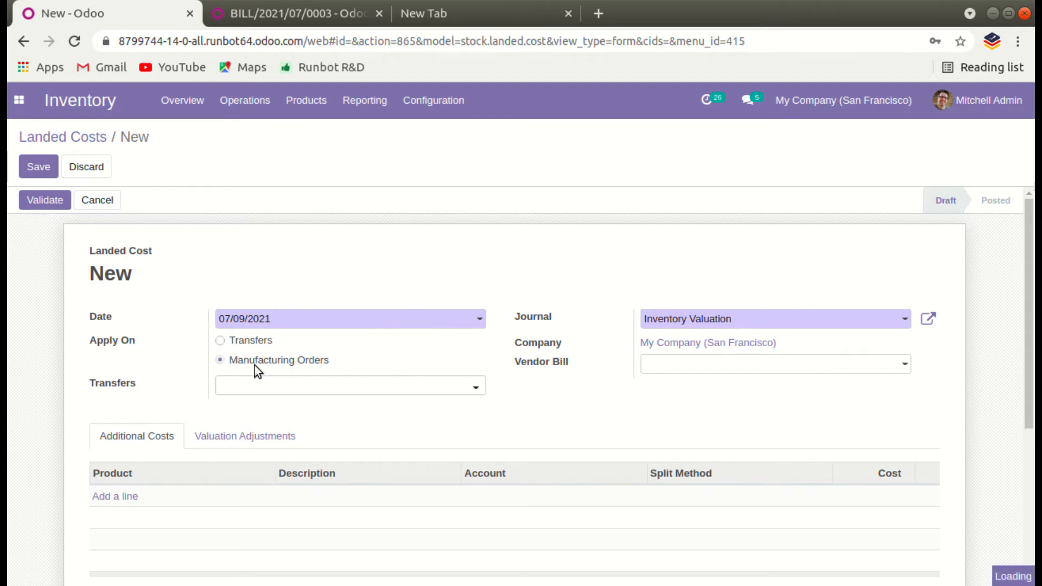
left_click(221, 343)
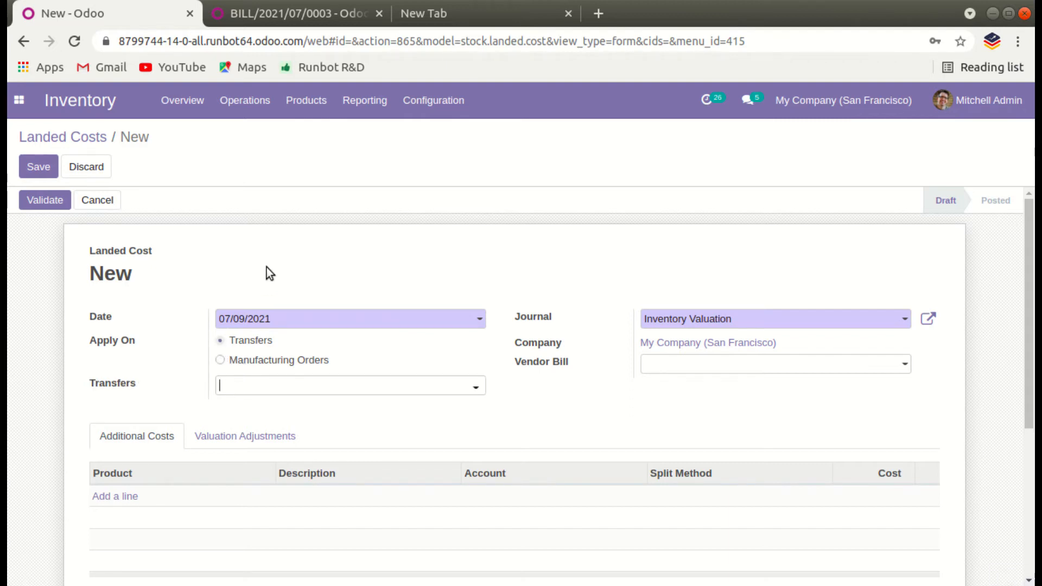
Enter WH/IN/00008 as the landed cost's transfer and select BILL/2021/07/0004 as its vendor bill, keeping the Inventory Valuation journal
key("ctrl+v")
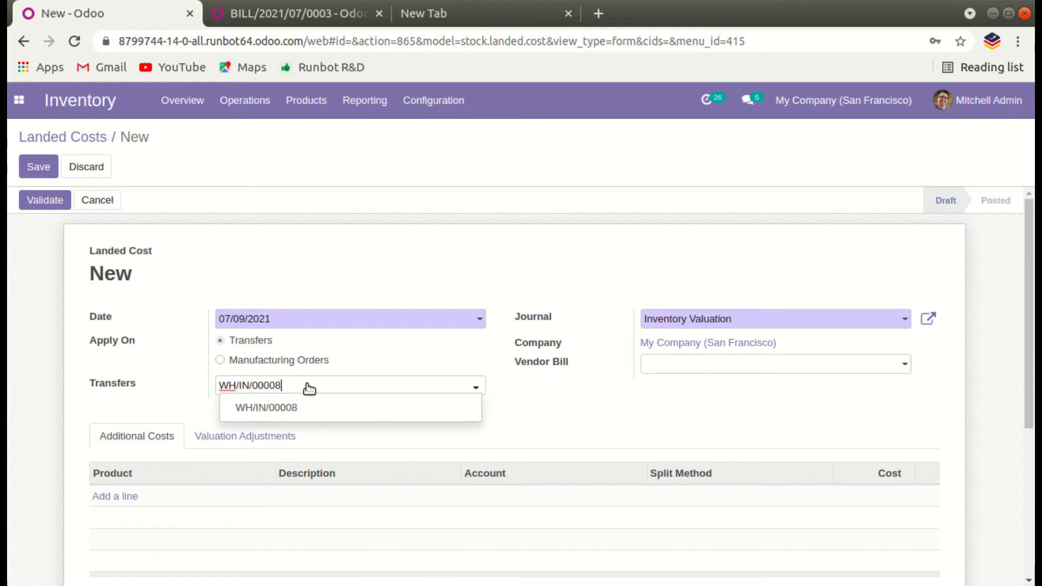
left_click(304, 404)
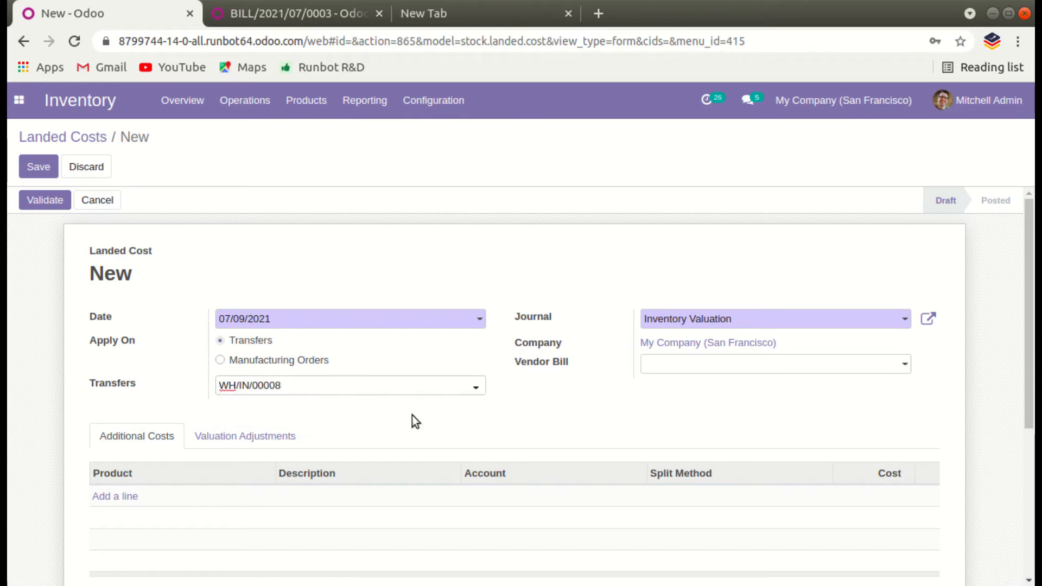
scroll(416, 421, "down", 1)
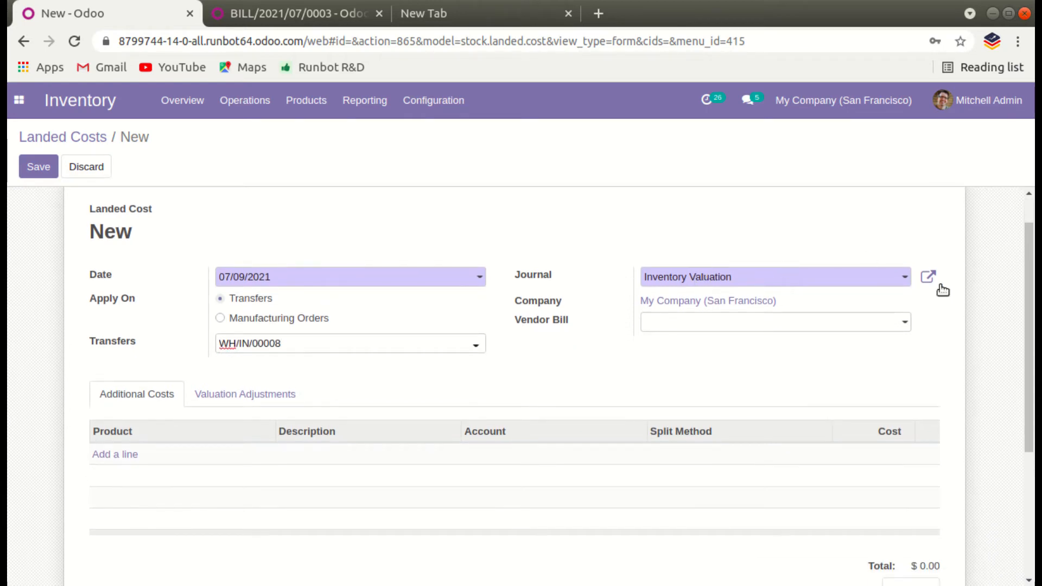
left_click(903, 286)
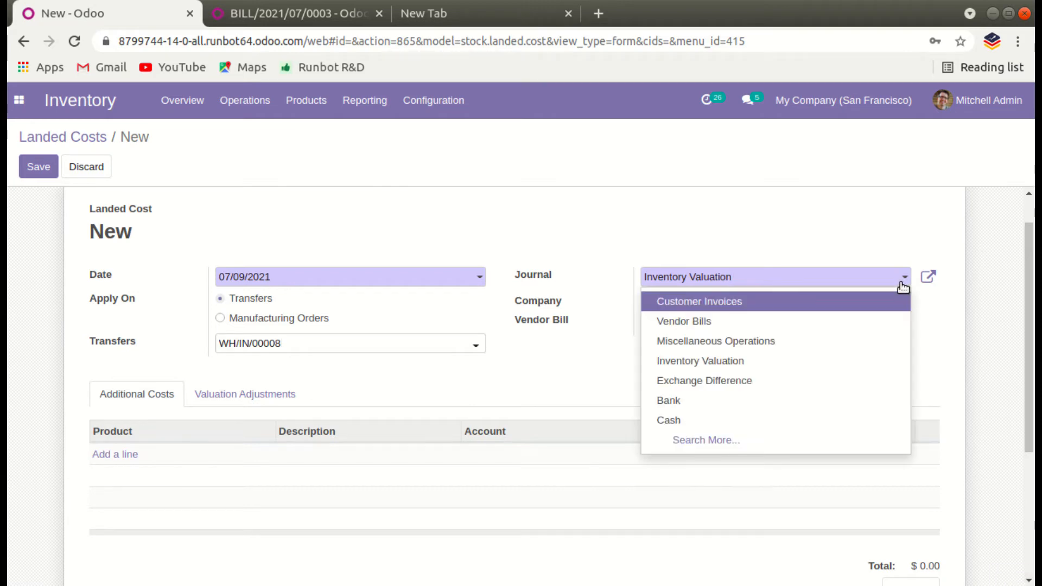
left_click(887, 280)
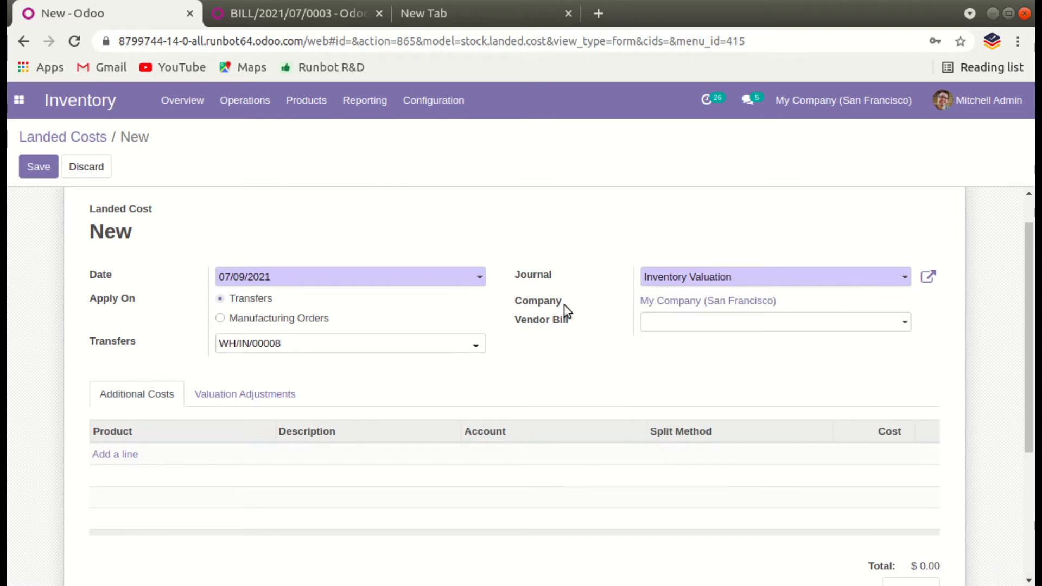
left_click(713, 326)
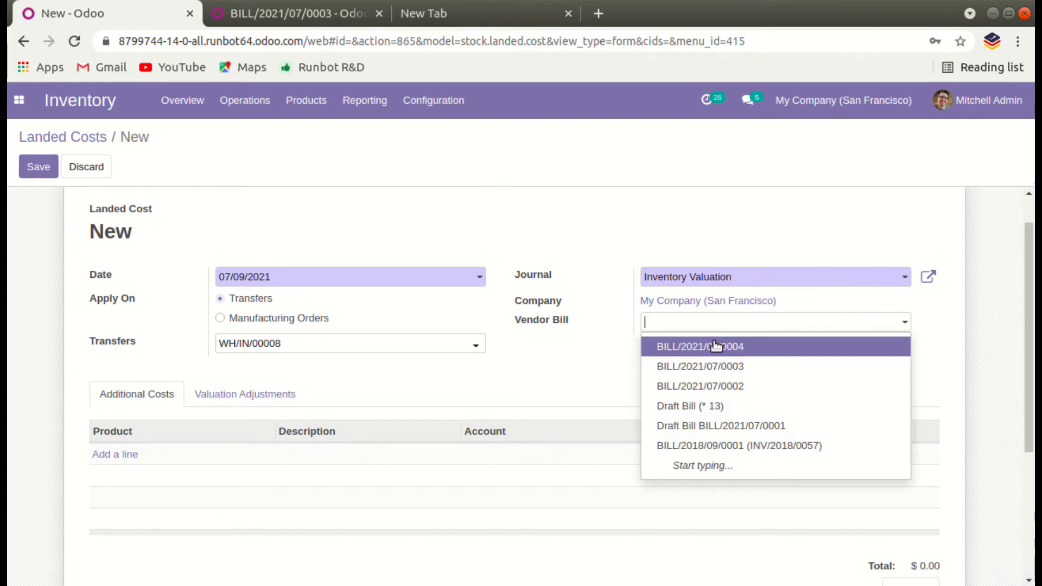
left_click(703, 347)
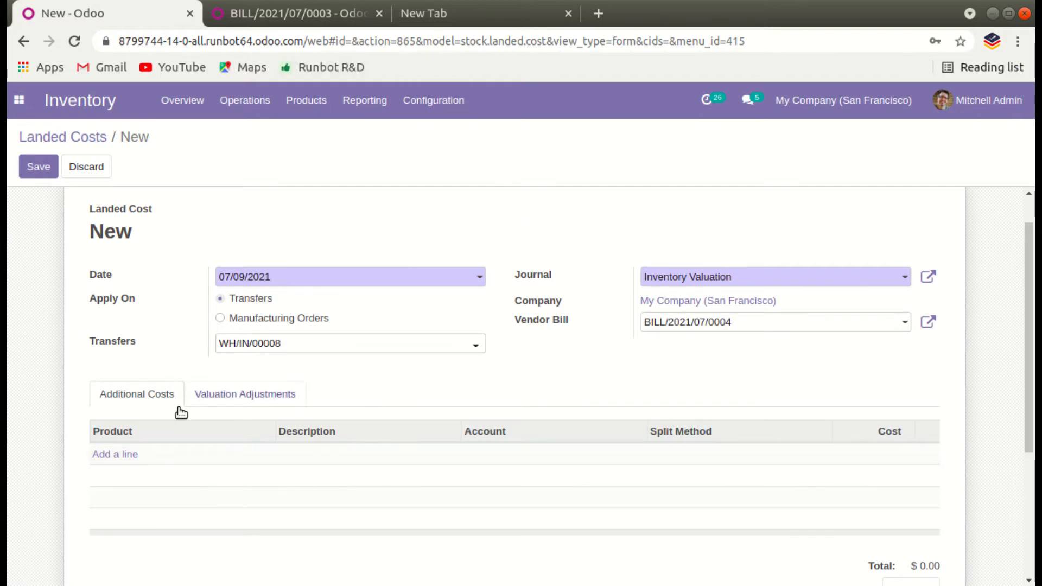
Add an additional cost line for the service product with the Equal split method and a cost of $10.00
left_click(127, 456)
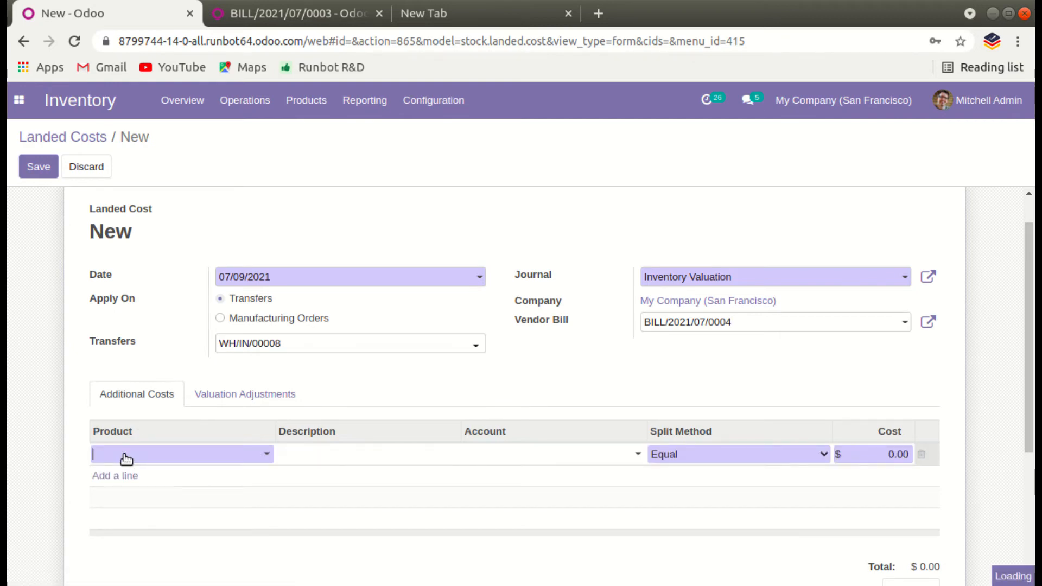
left_click(121, 480)
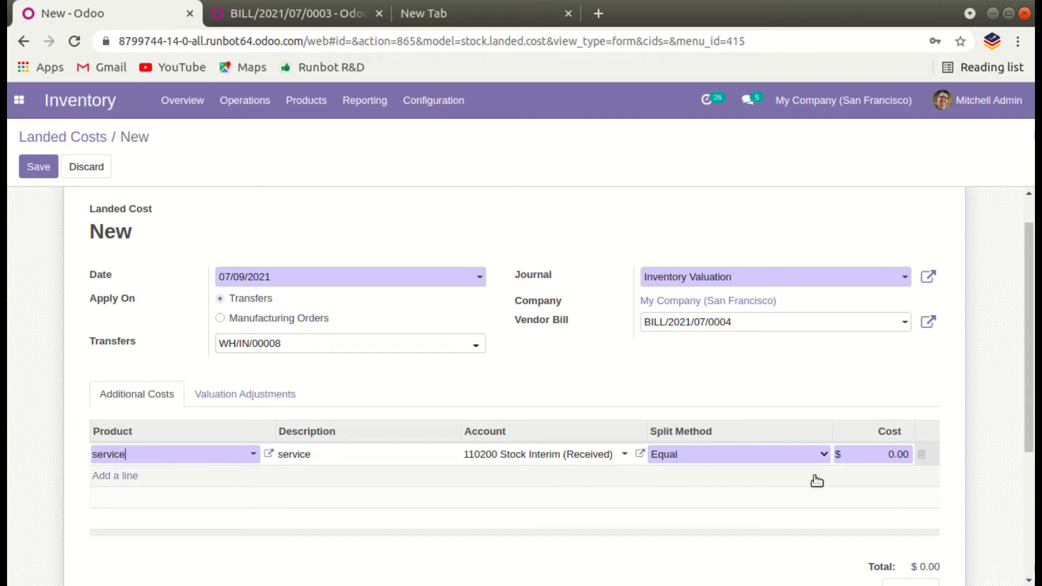
left_click(884, 459)
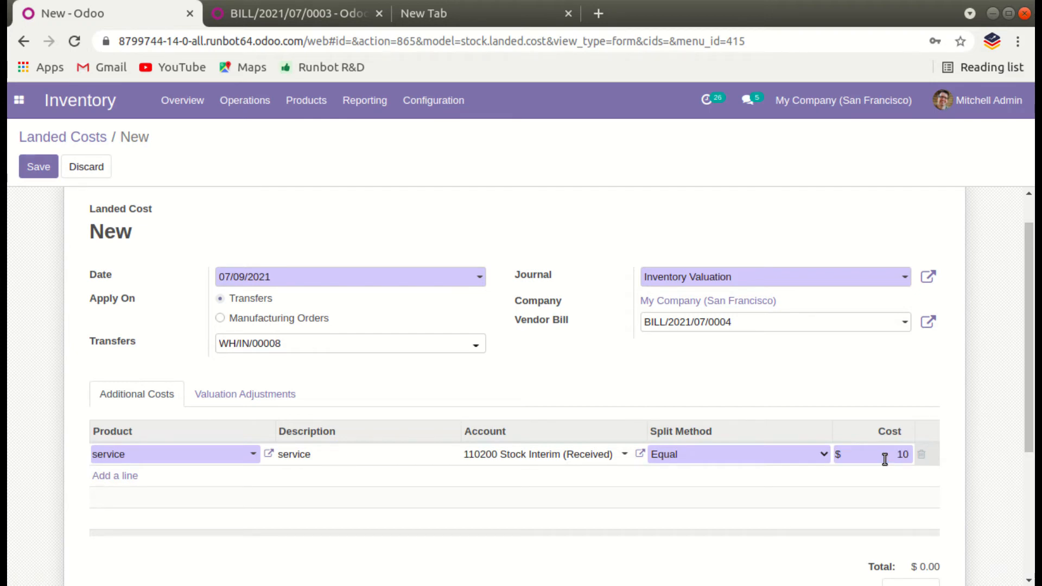
left_click(710, 581)
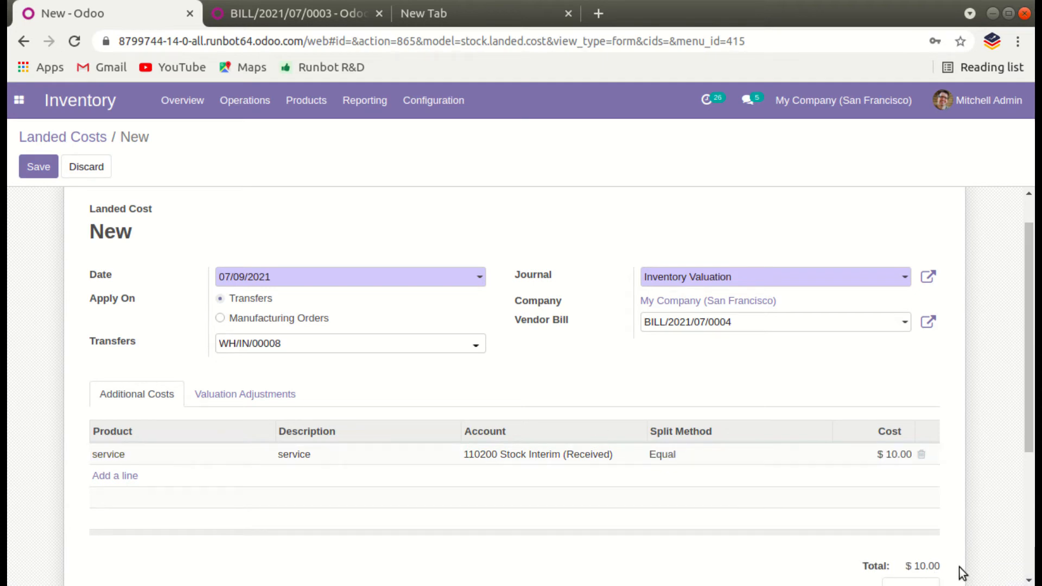
Compute and save the landed cost, and try to validate it
scroll(868, 526, "down", 2)
left_click(922, 462)
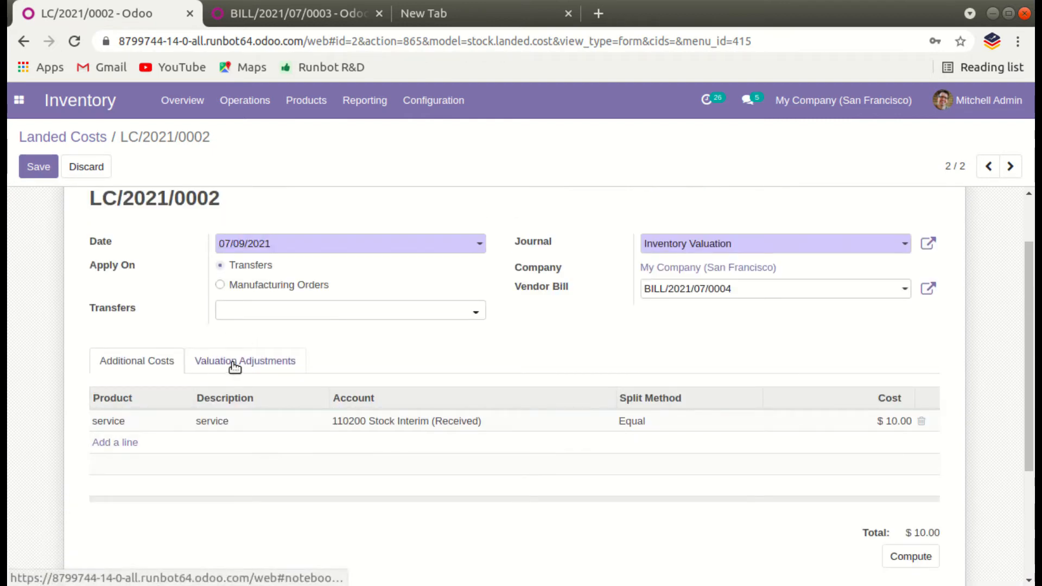
left_click(233, 362)
scroll(333, 437, "up", 1)
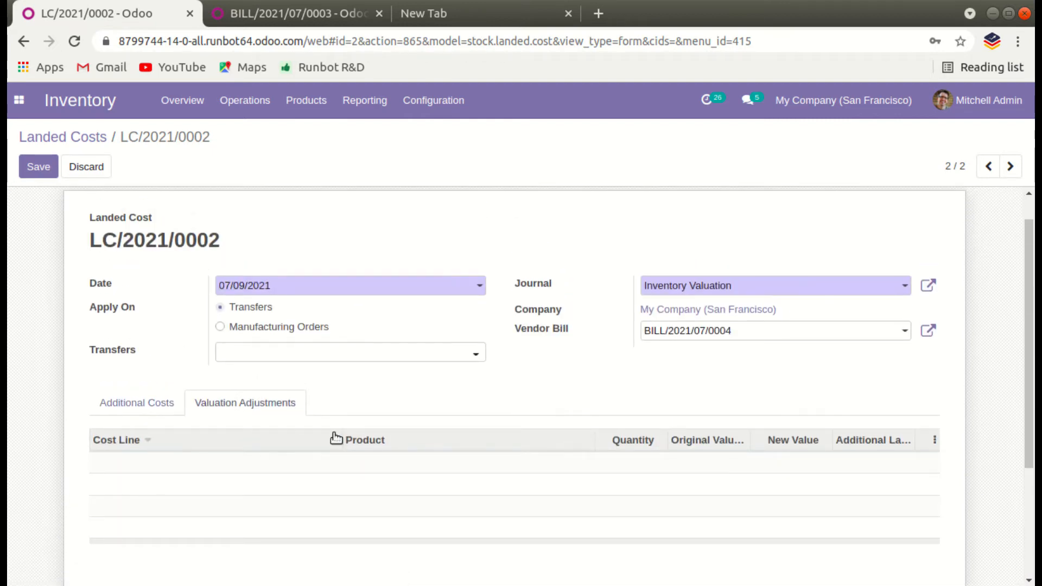
left_click(35, 168)
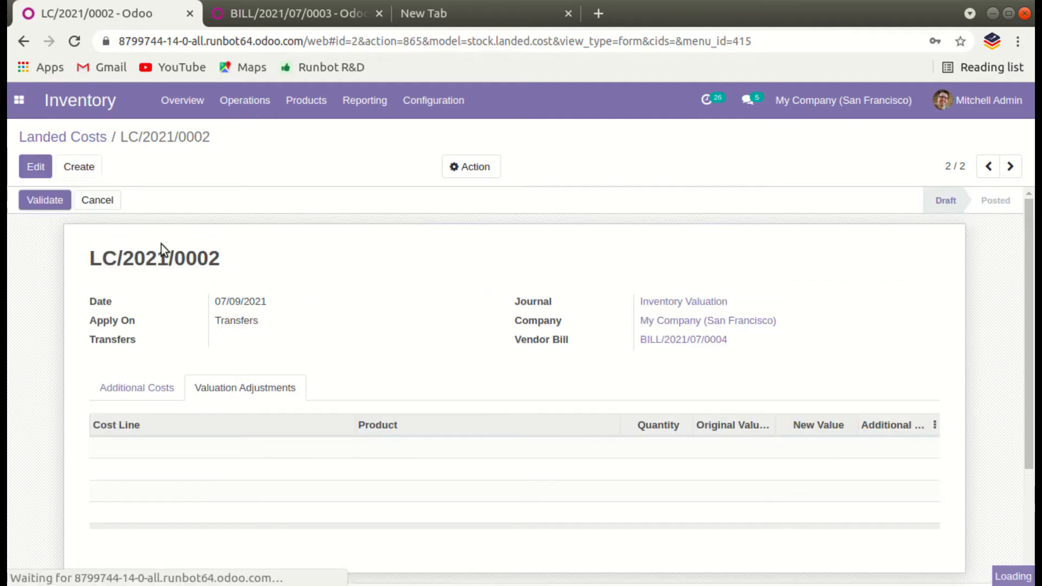
left_click(26, 198)
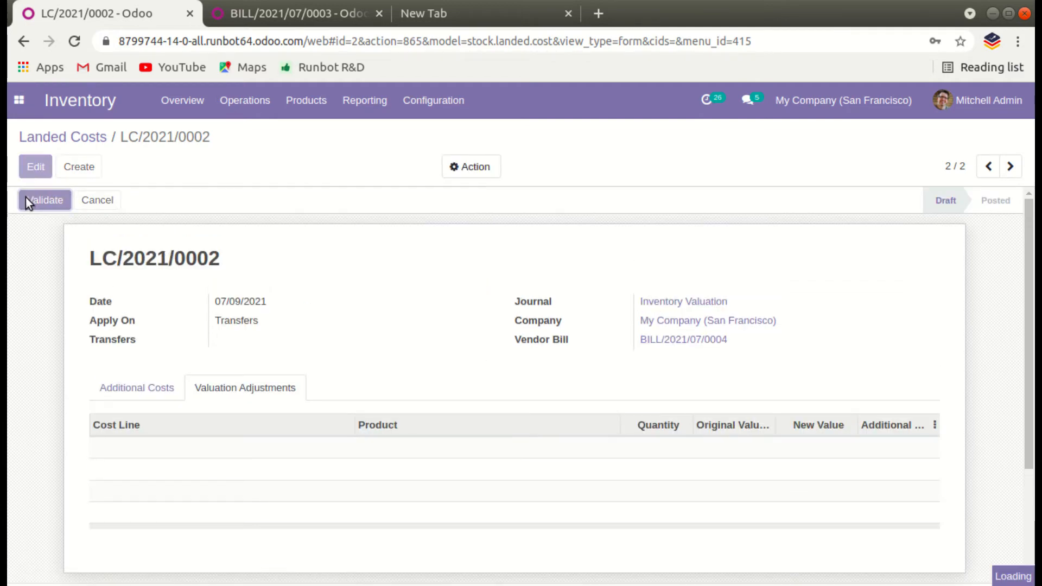
left_click(291, 215)
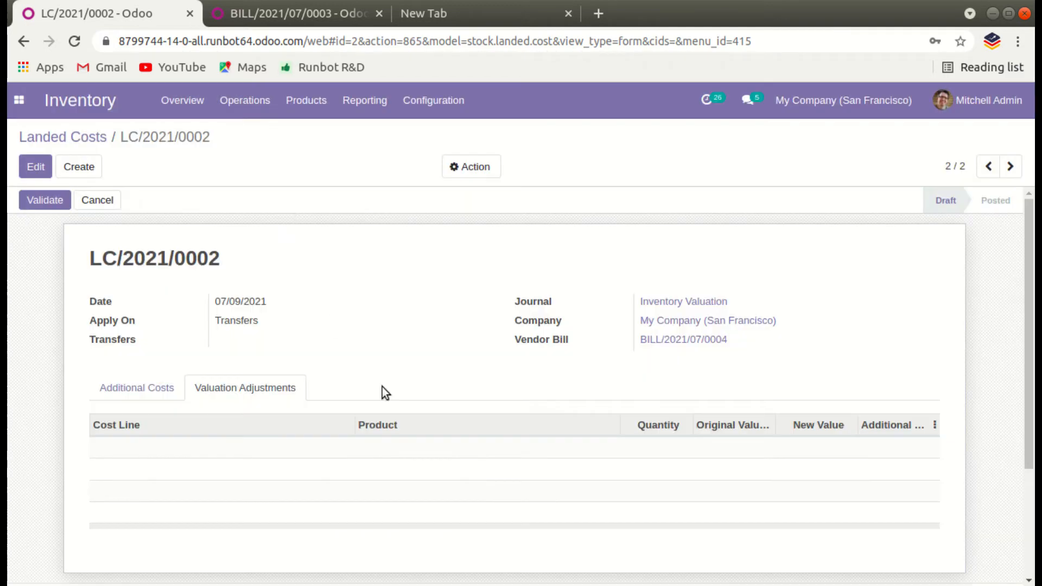
Try recomputing the landed cost and check its valuation adjustments
left_click(129, 387)
scroll(661, 421, "down", 3)
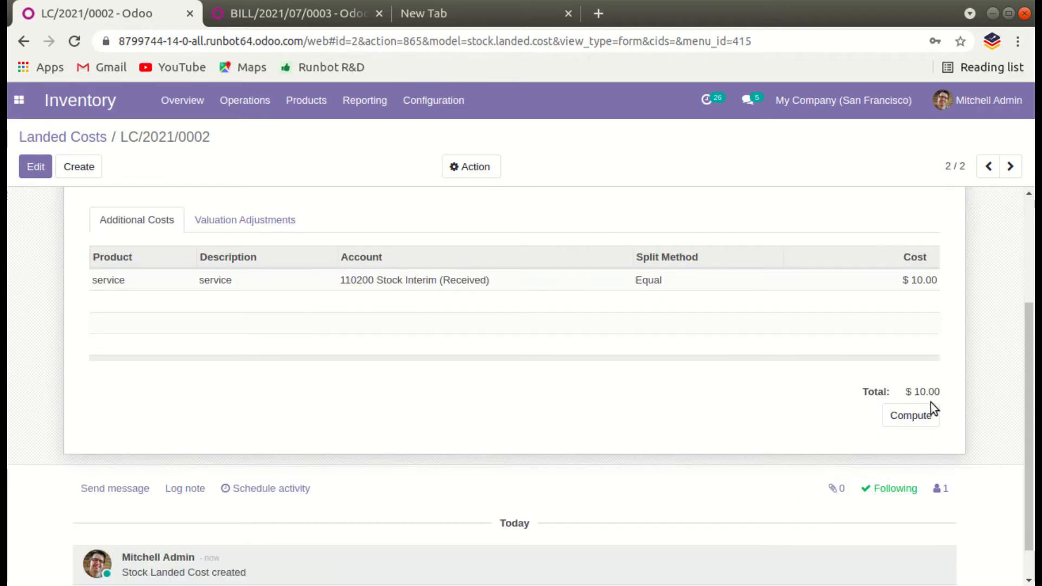
left_click(909, 416)
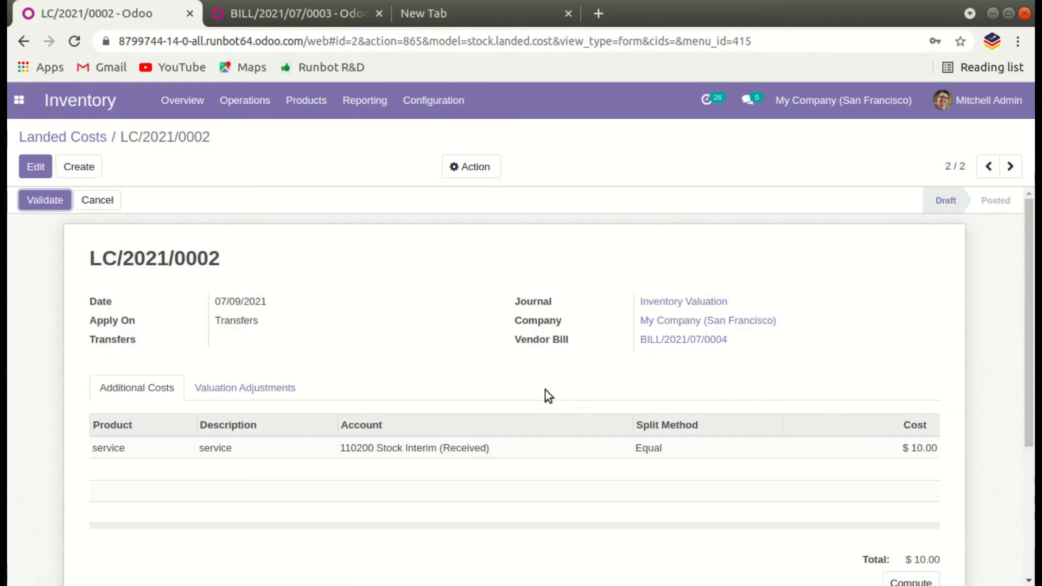
scroll(545, 390, "down", 1)
left_click(244, 346)
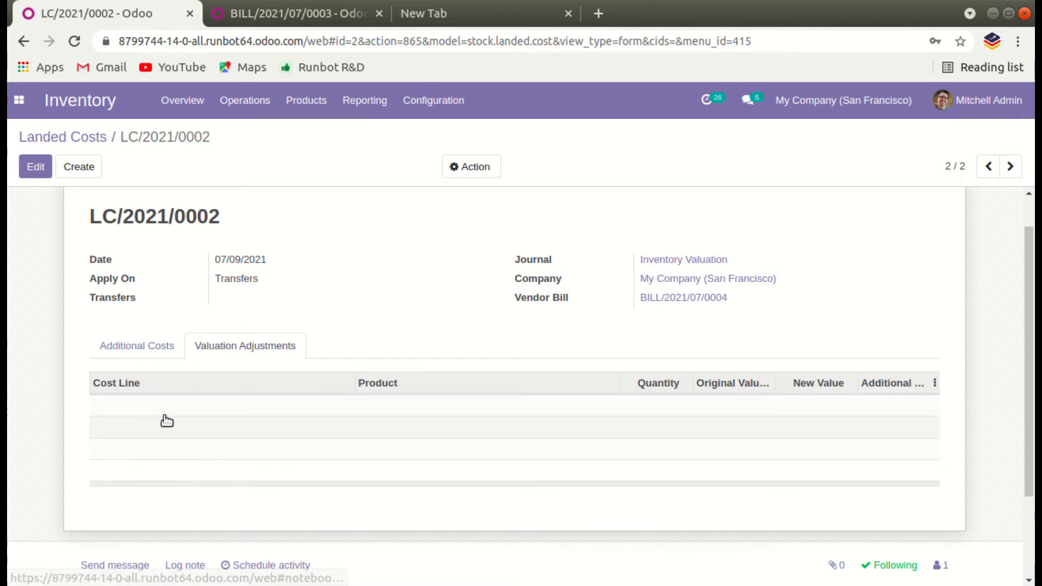
left_click(135, 350)
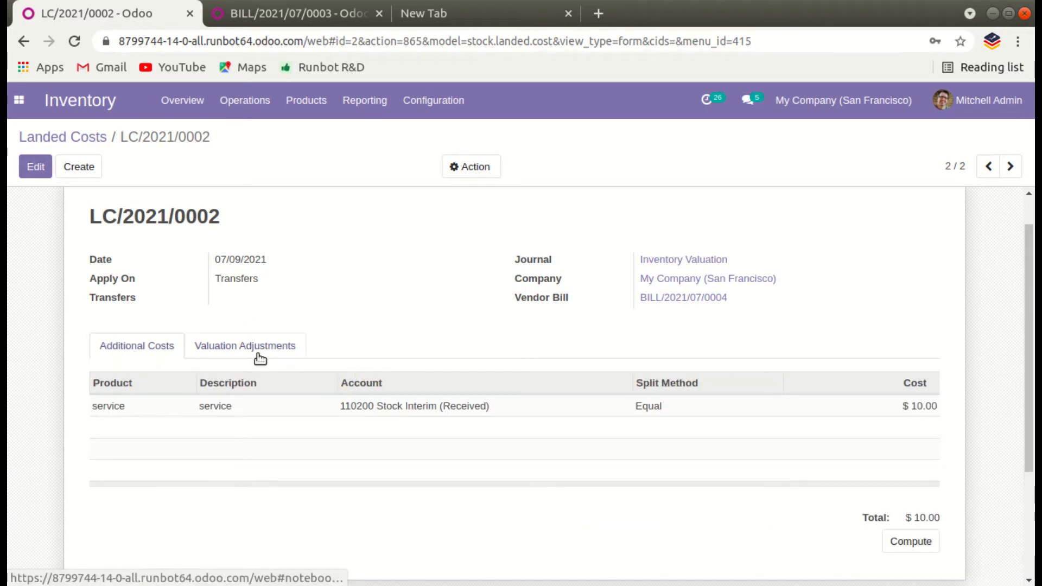
left_click(296, 344)
scroll(814, 481, "down", 2)
scroll(353, 407, "up", 3)
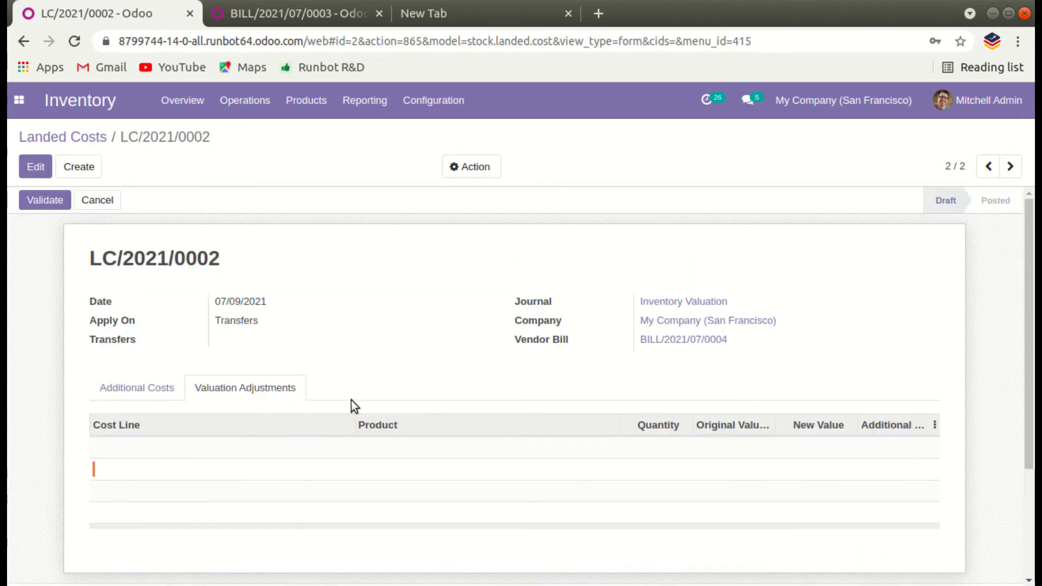
left_click(168, 390)
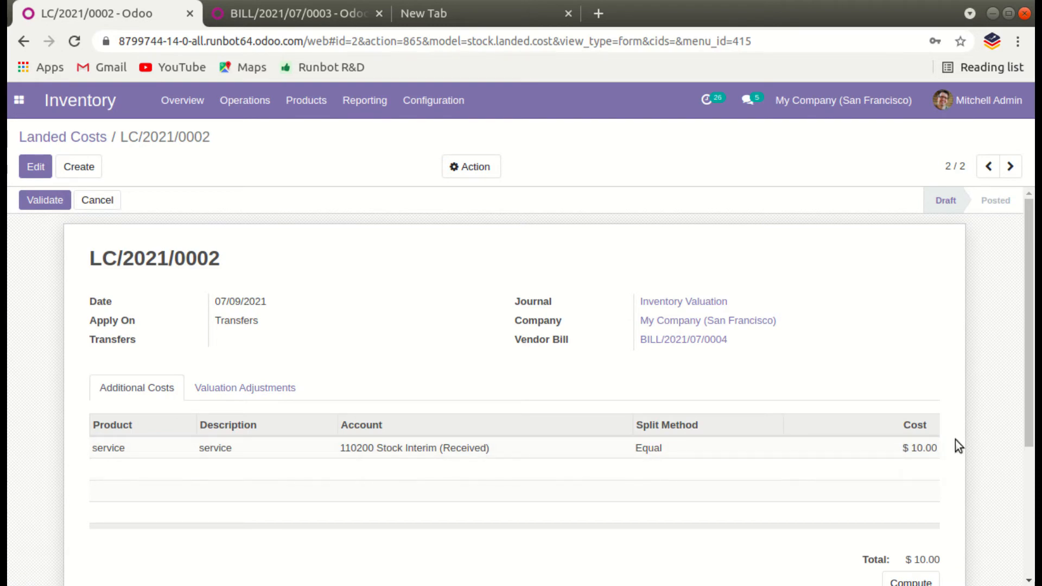
scroll(925, 521, "down", 2)
left_click(915, 502)
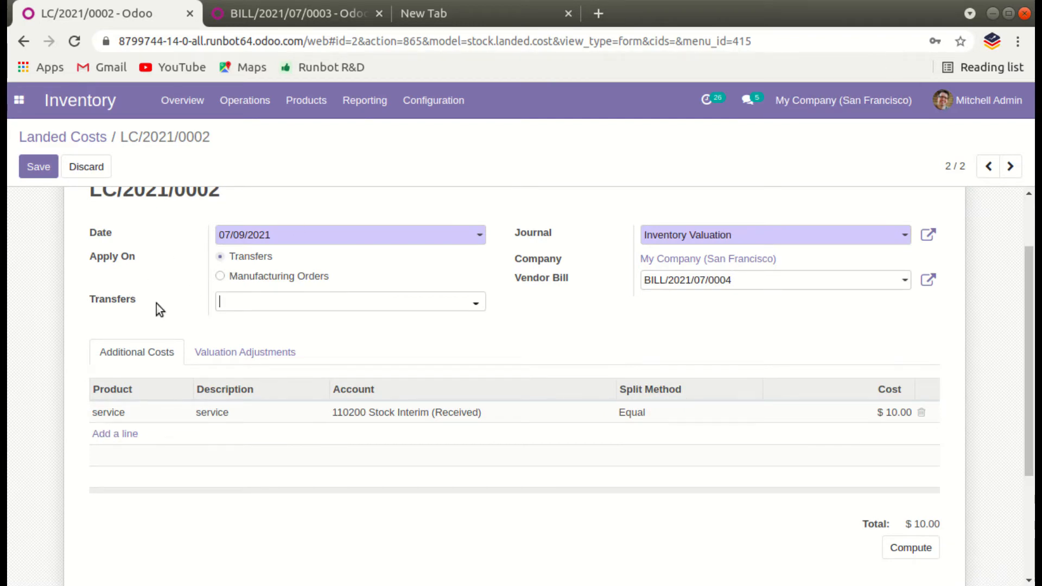
Edit the saved landed cost and select WH/IN/00008 as its transfer
scroll(255, 303, "up", 1)
left_click(386, 347)
left_click(263, 368)
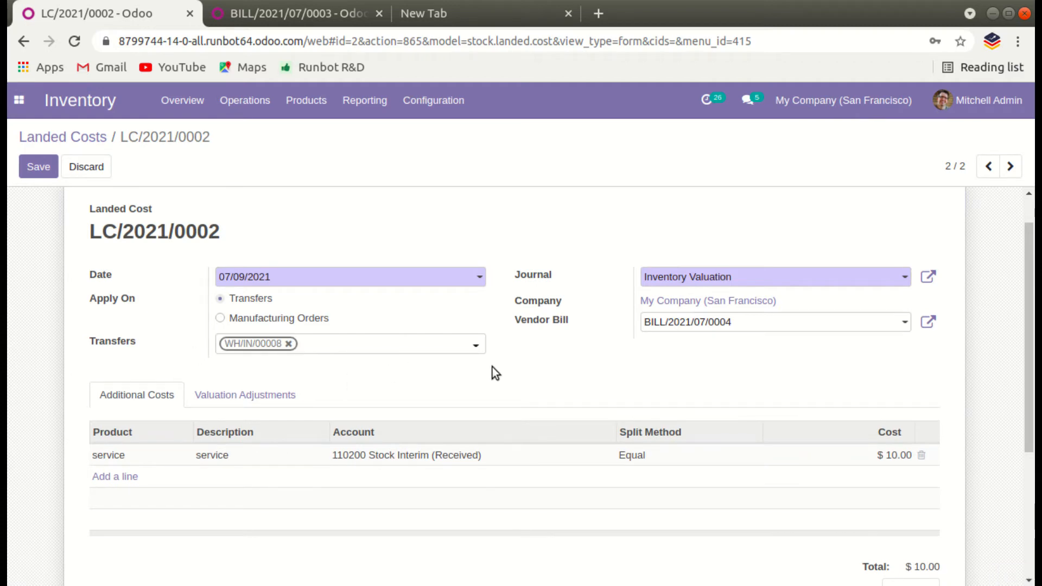
Compute the landed cost for the selected transfer, review the valuation adjustments and return to the additional costs
scroll(491, 372, "down", 3)
scroll(967, 560, "up", 2)
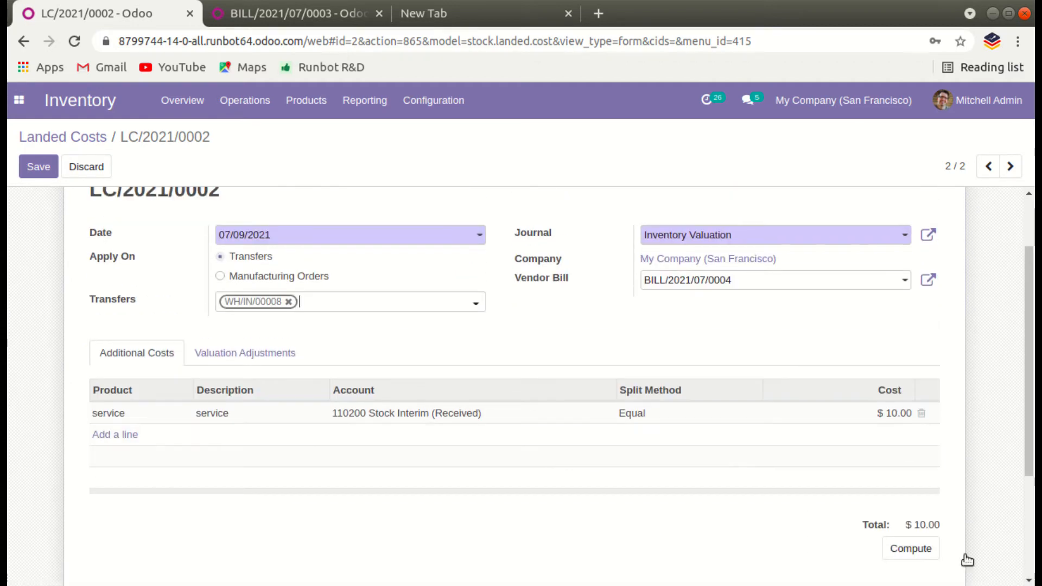
left_click(912, 557)
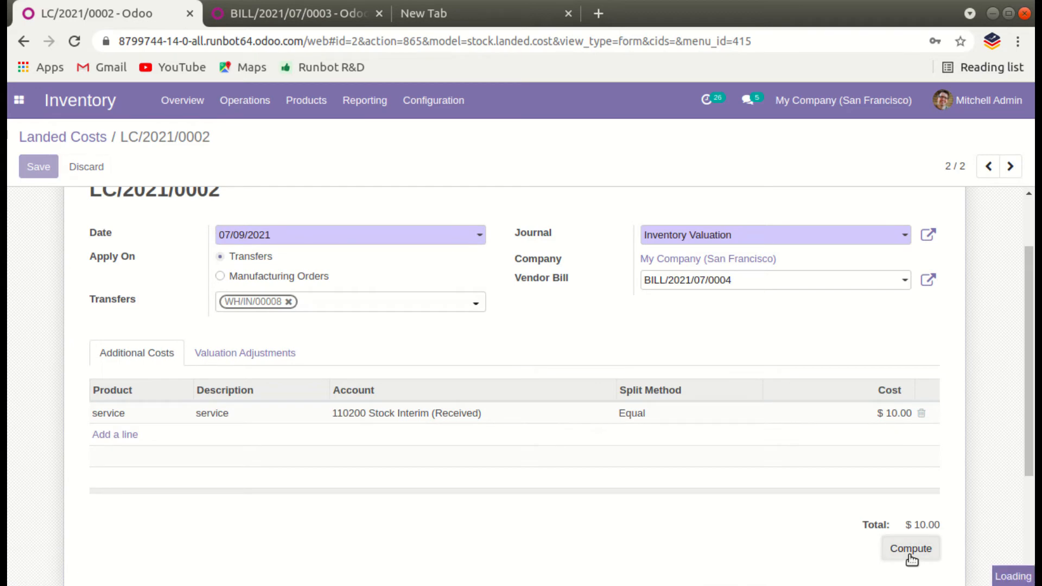
scroll(495, 396, "up", 2)
scroll(278, 422, "down", 1)
left_click(220, 395)
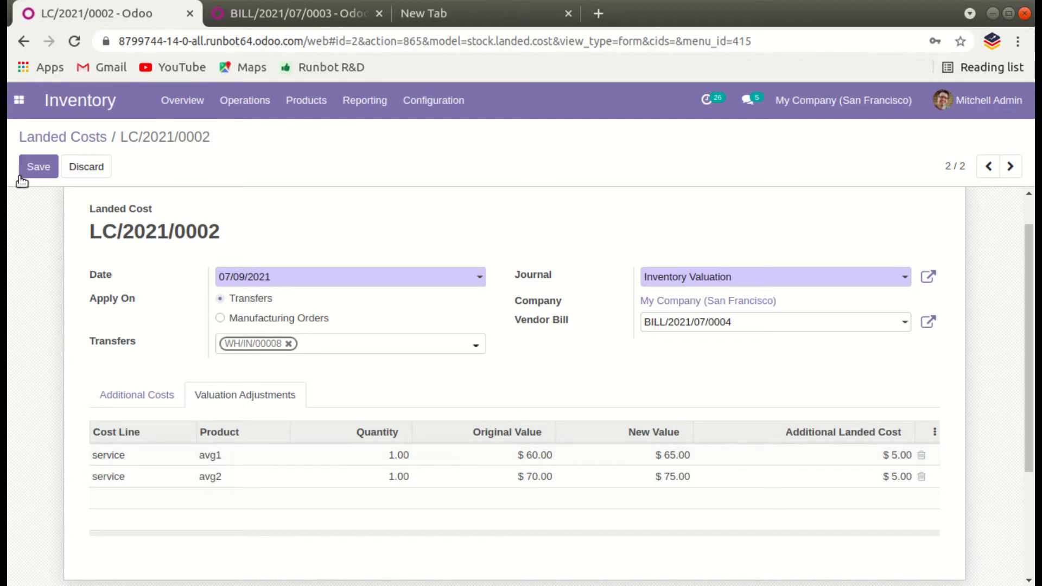
left_click(140, 396)
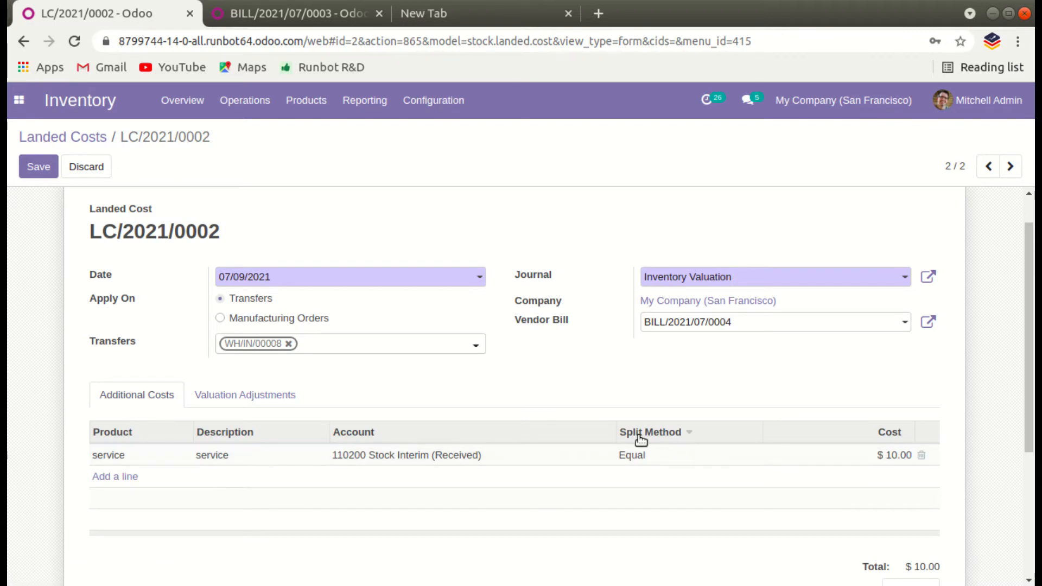
Check the split method options of the service cost line, keep Equal, and save and validate the landed cost
left_click(652, 455)
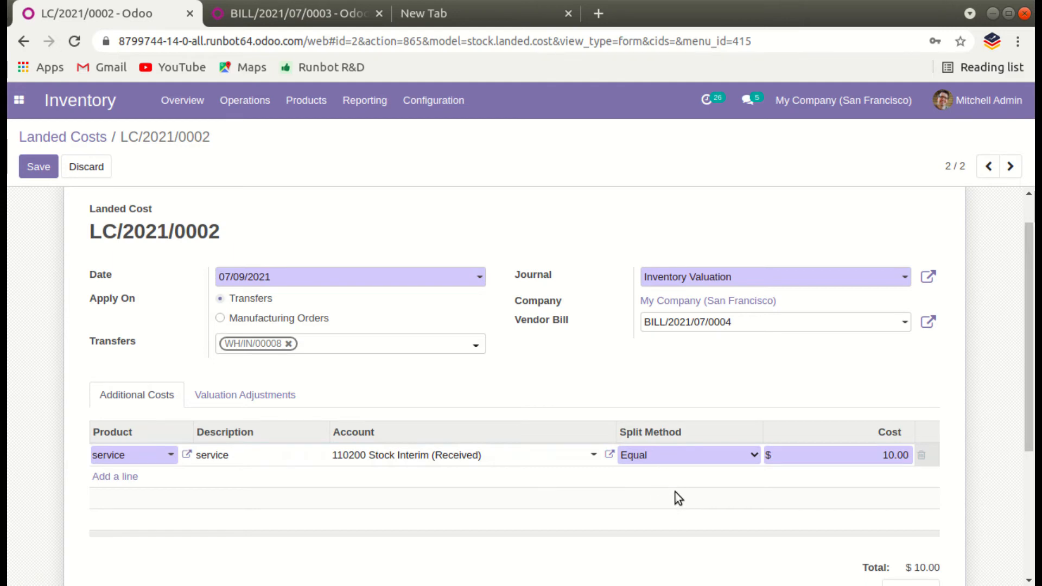
left_click(803, 424)
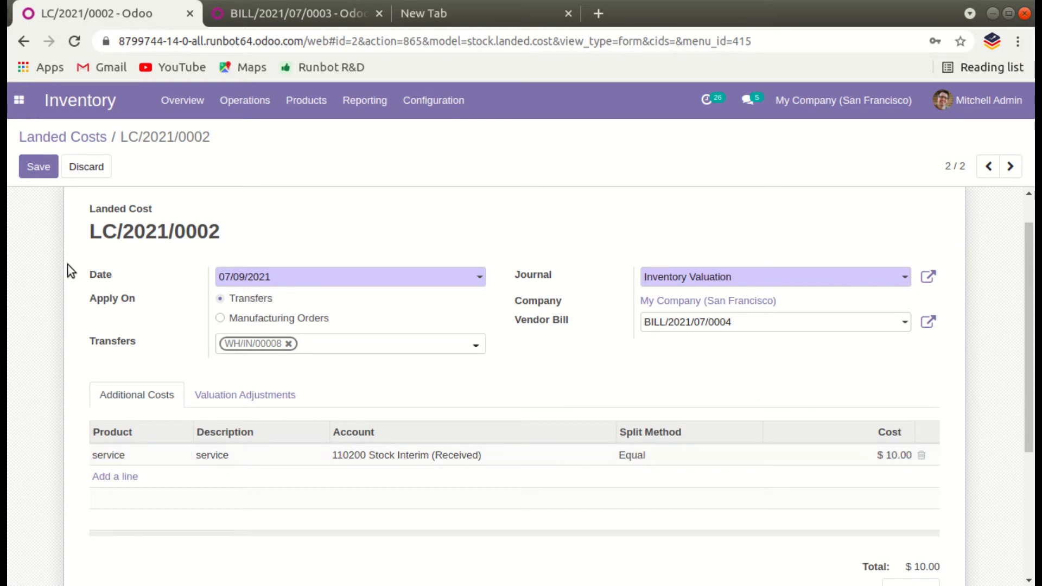
left_click(34, 168)
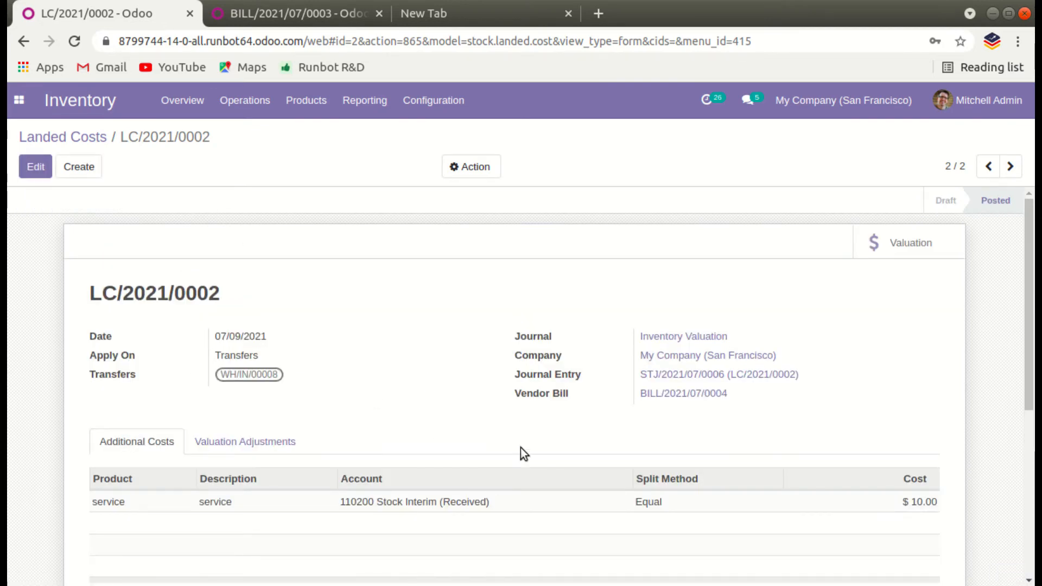
Review the posted landed cost's valuation adjustments and open product avg1 to check its updated cost
scroll(520, 447, "down", 1)
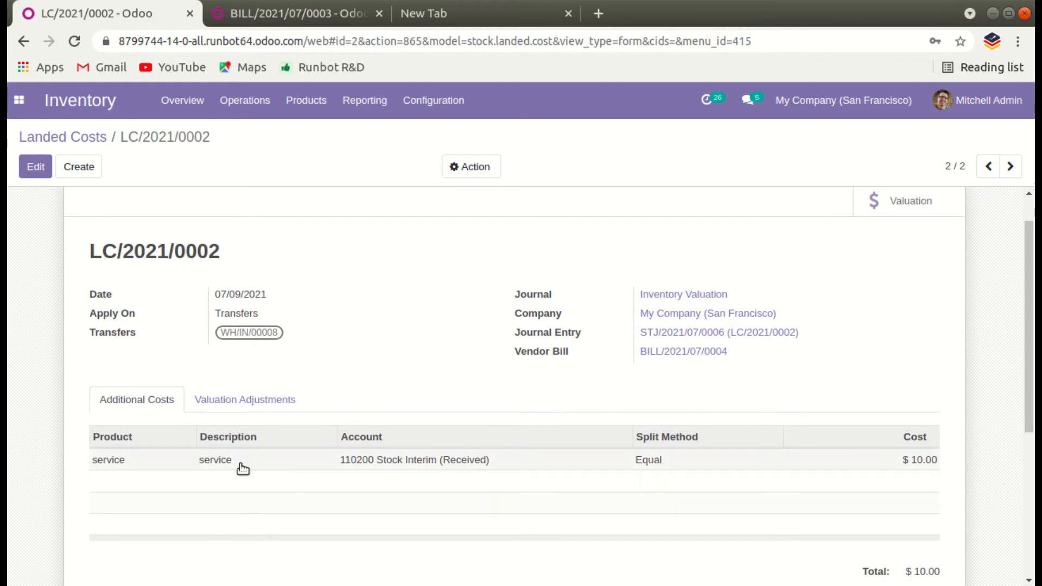
left_click(242, 402)
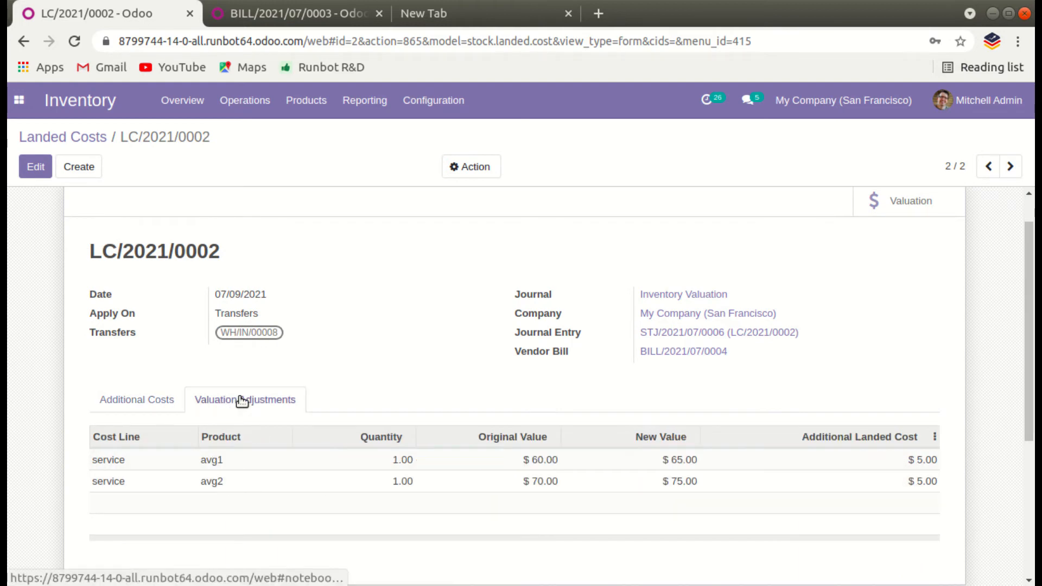
left_click(215, 460)
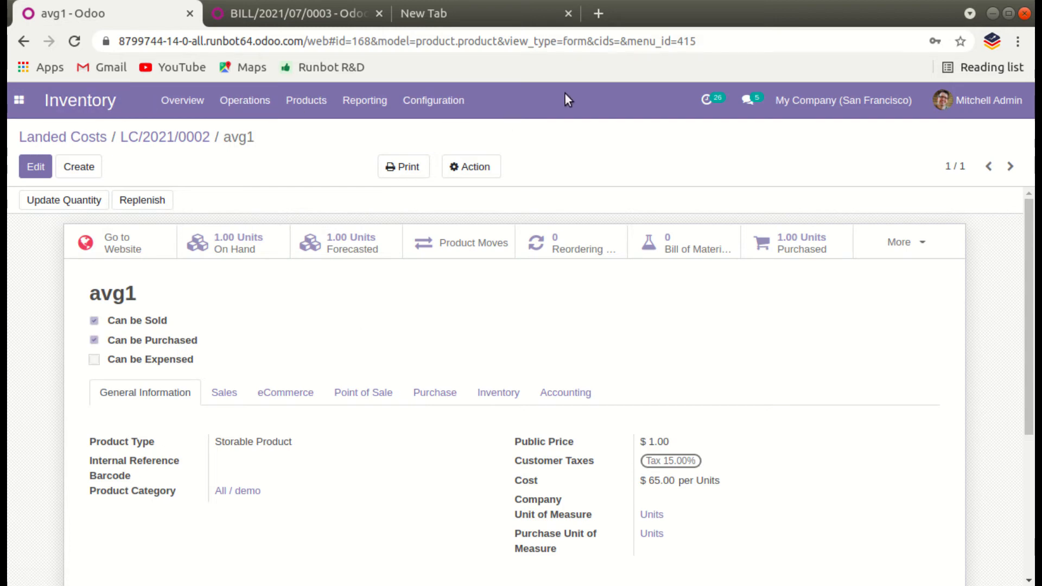
Start a new product category named fifo with All as its parent category
left_click(439, 104)
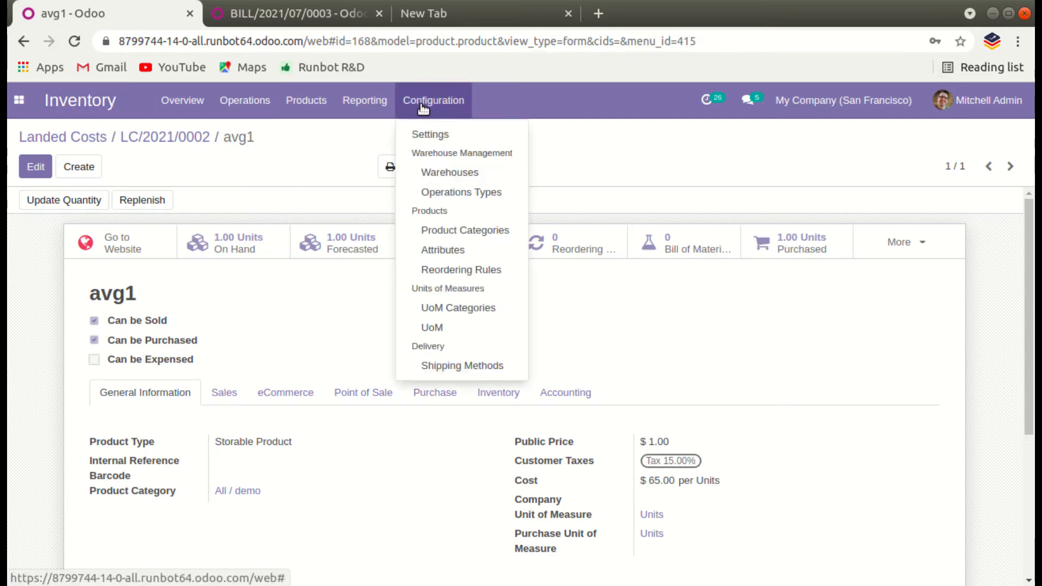
left_click(442, 230)
left_click(59, 166)
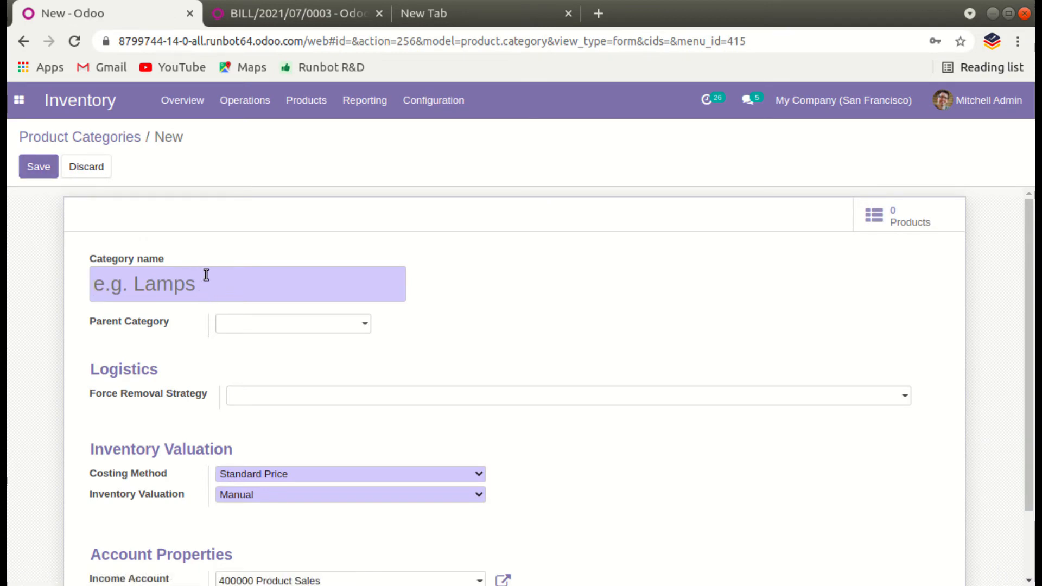
type("fifo")
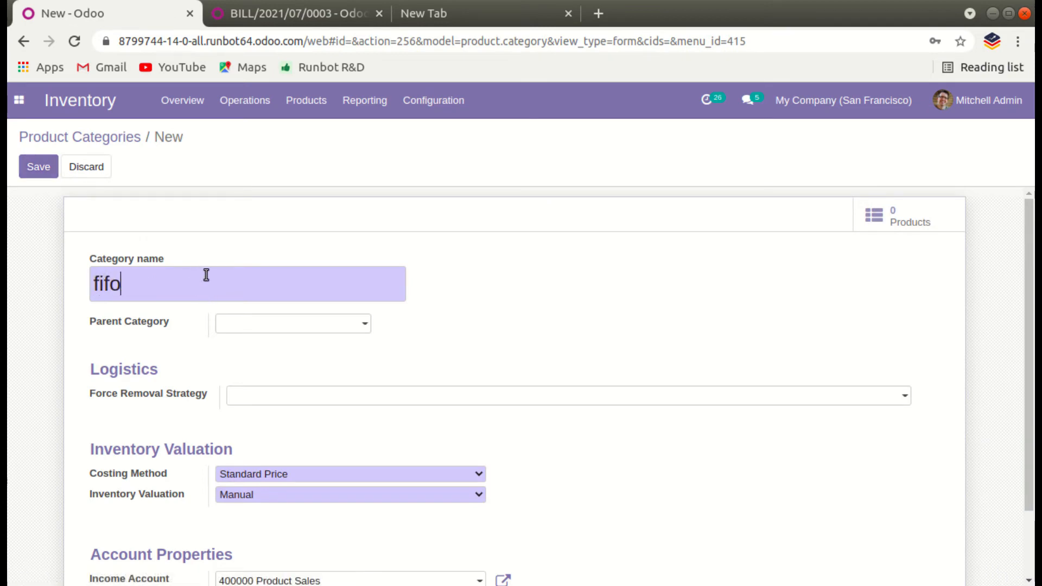
left_click(225, 325)
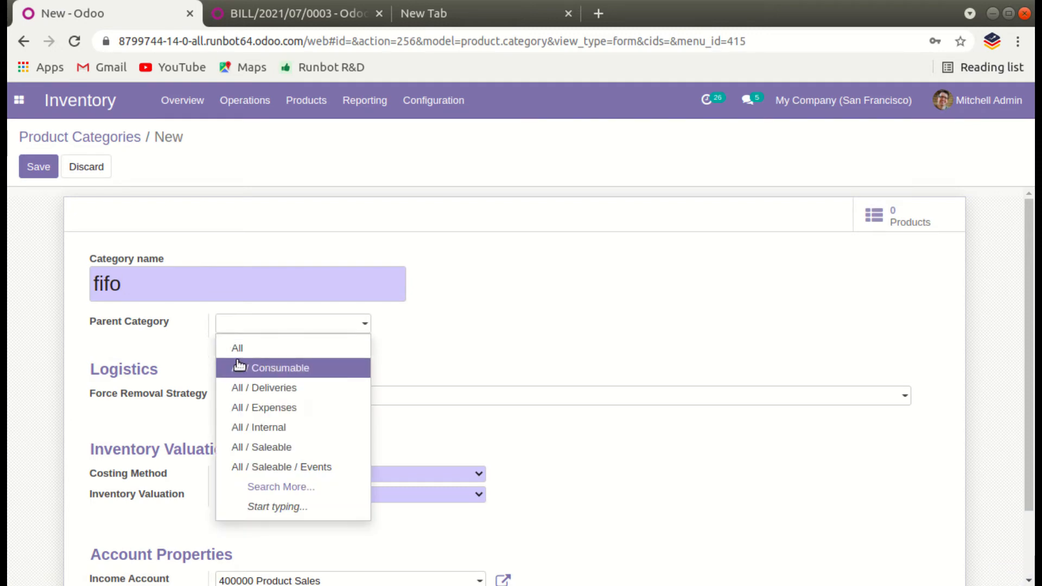
left_click(236, 349)
Set the category's costing method to First In First Out (FIFO) and its inventory valuation to Automated, and save it
scroll(237, 351, "down", 3)
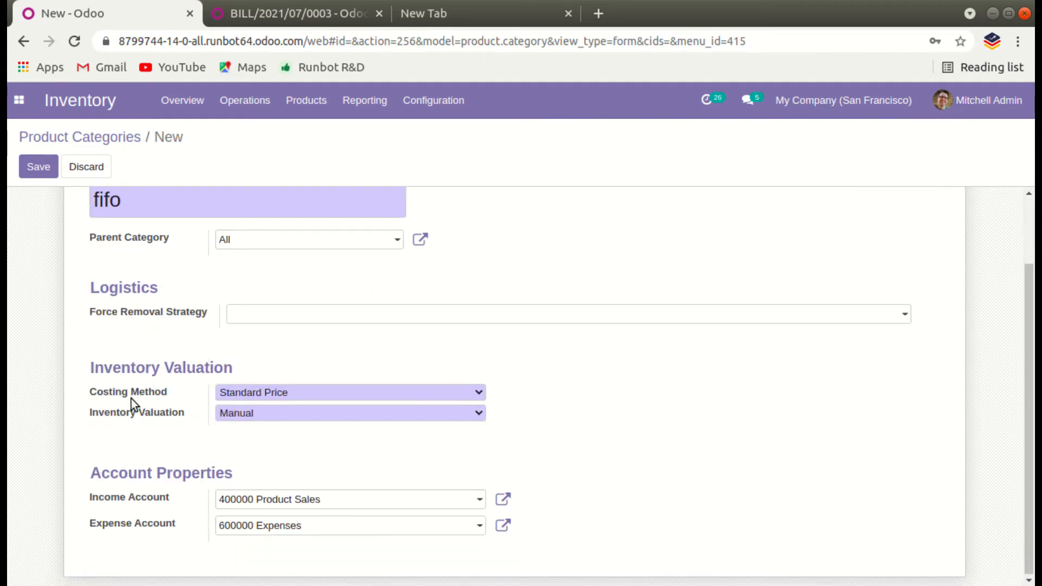
left_click(308, 417)
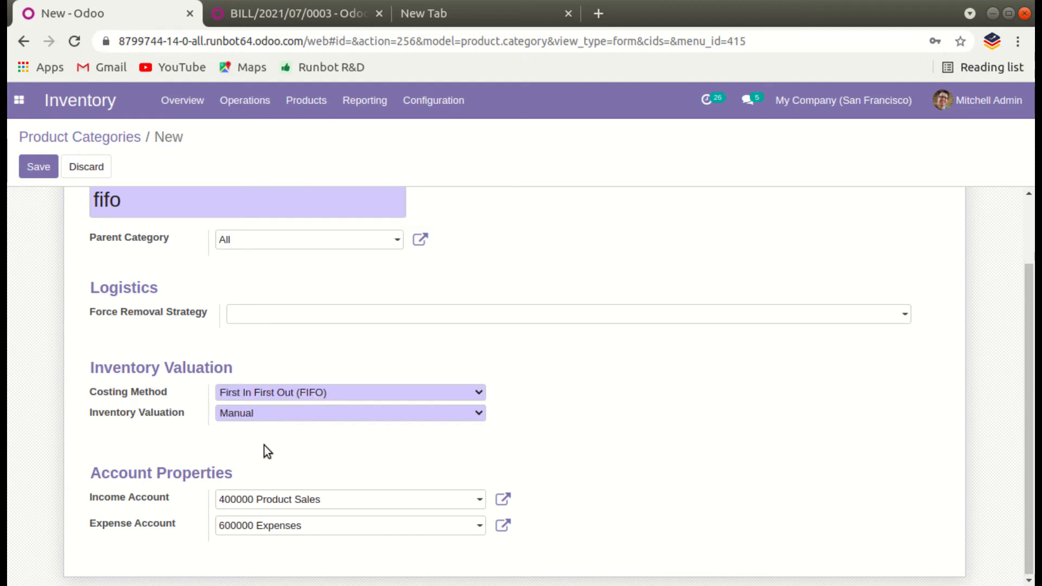
left_click(262, 446)
scroll(543, 374, "up", 1)
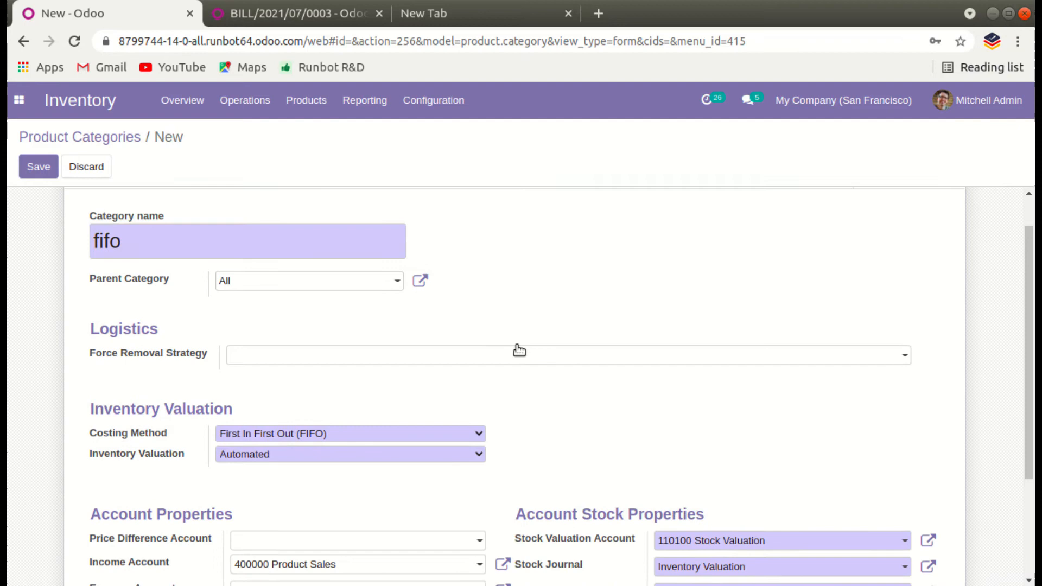
left_click(56, 166)
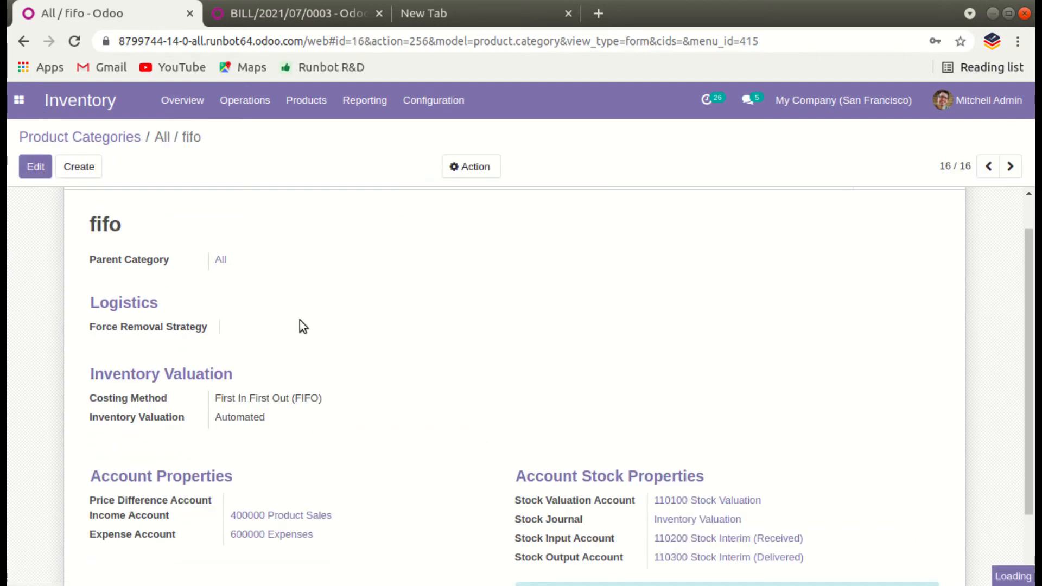
Create a product named fifo1 in the All / fifo product category and save it
left_click(293, 108)
left_click(292, 132)
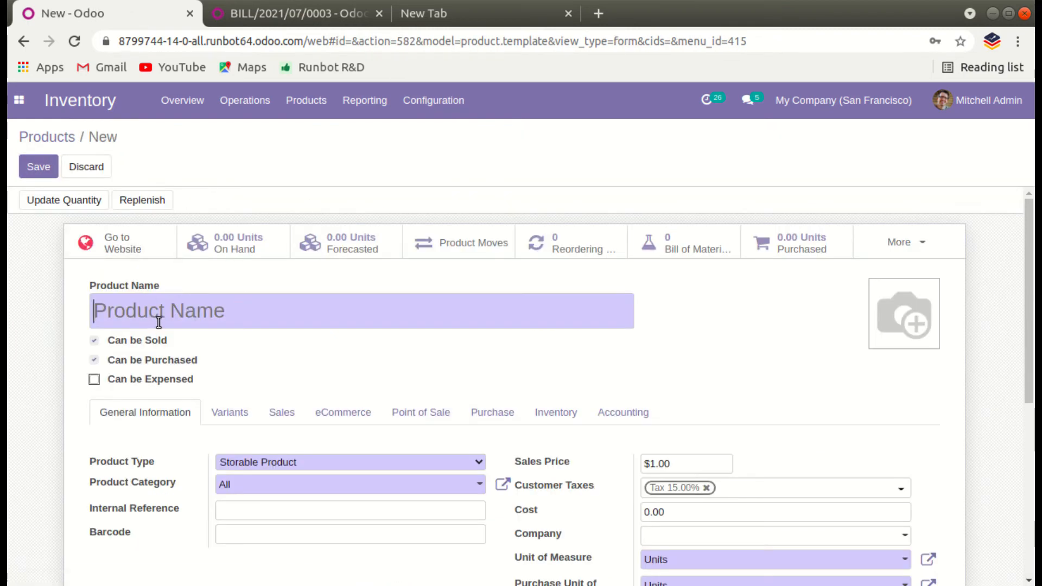
type("fifo1")
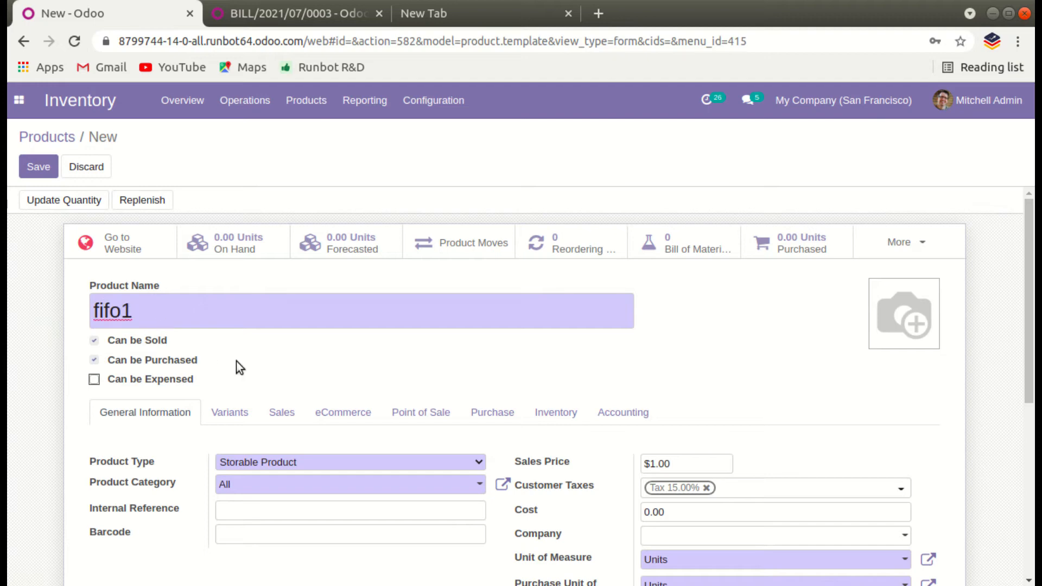
scroll(317, 399, "down", 2)
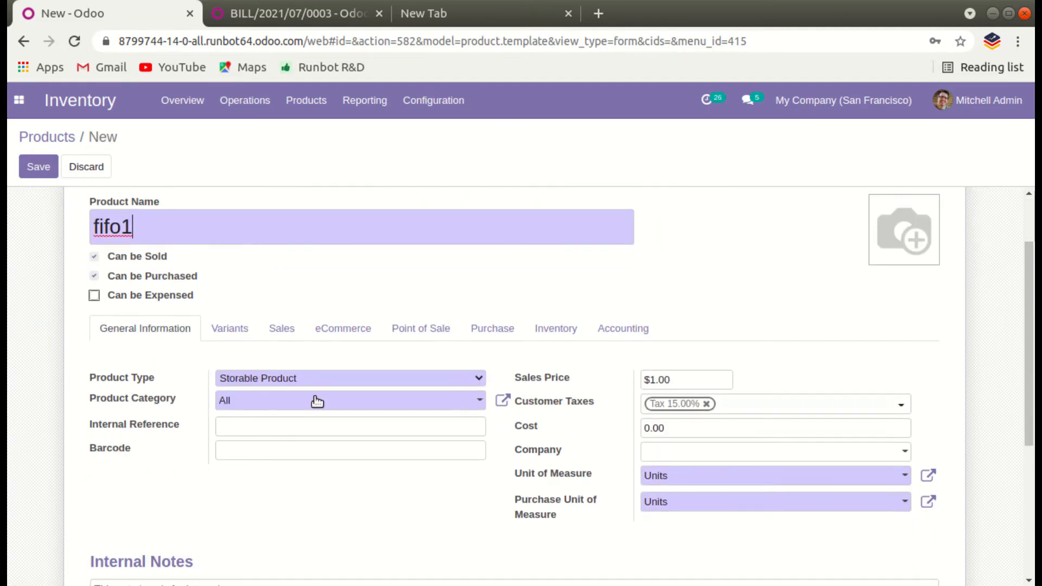
left_click(258, 408)
left_click(283, 565)
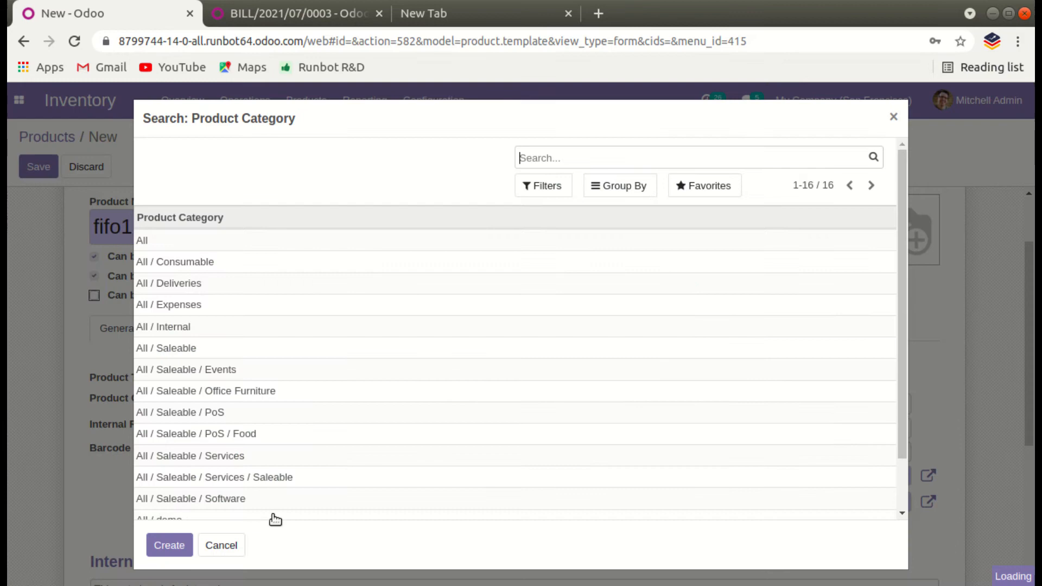
scroll(286, 377, "down", 2)
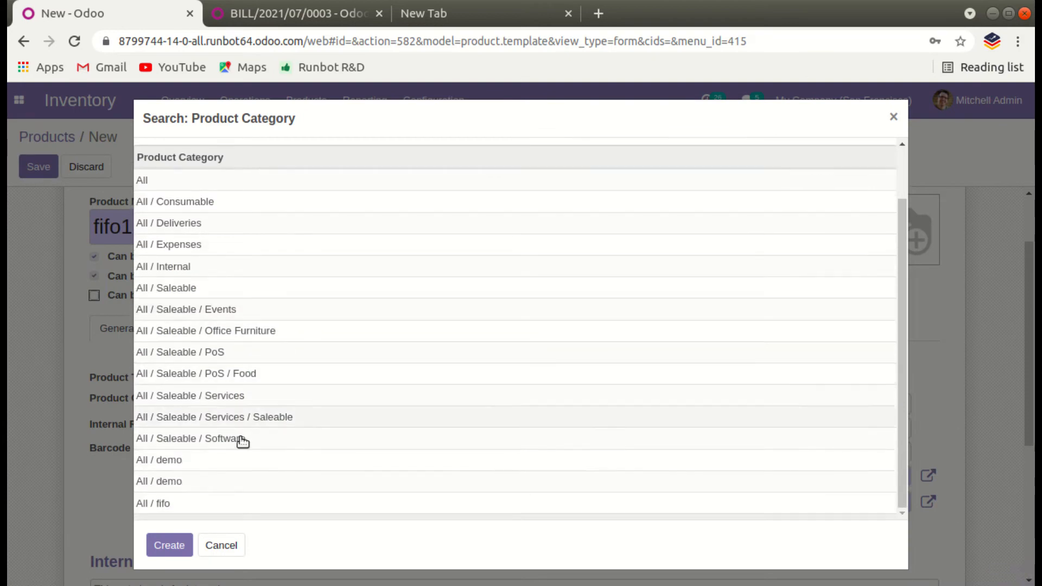
left_click(182, 509)
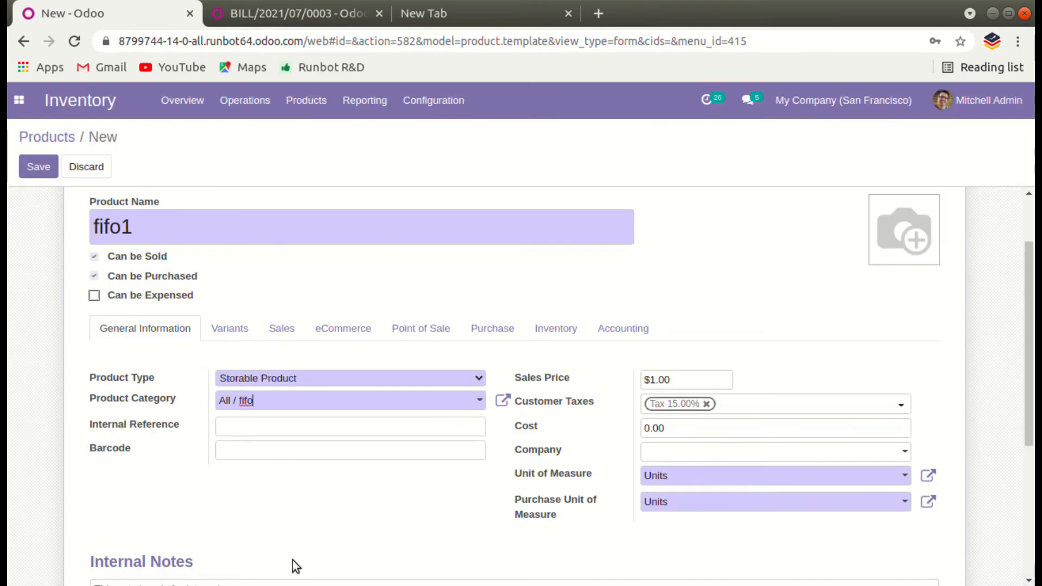
left_click(39, 165)
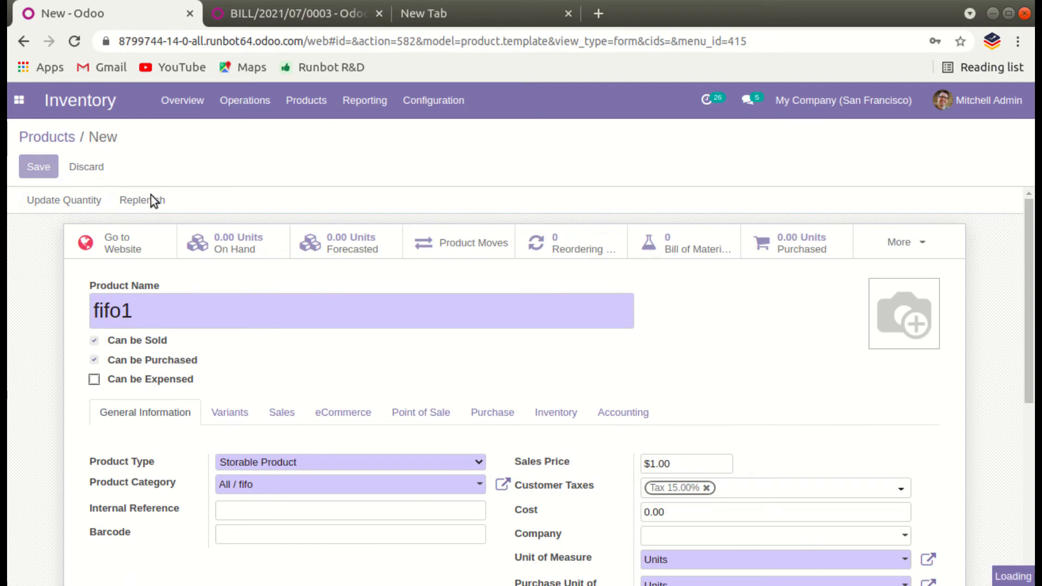
Create a second product named fifo2 in the All / fifo product category and save it
left_click(97, 168)
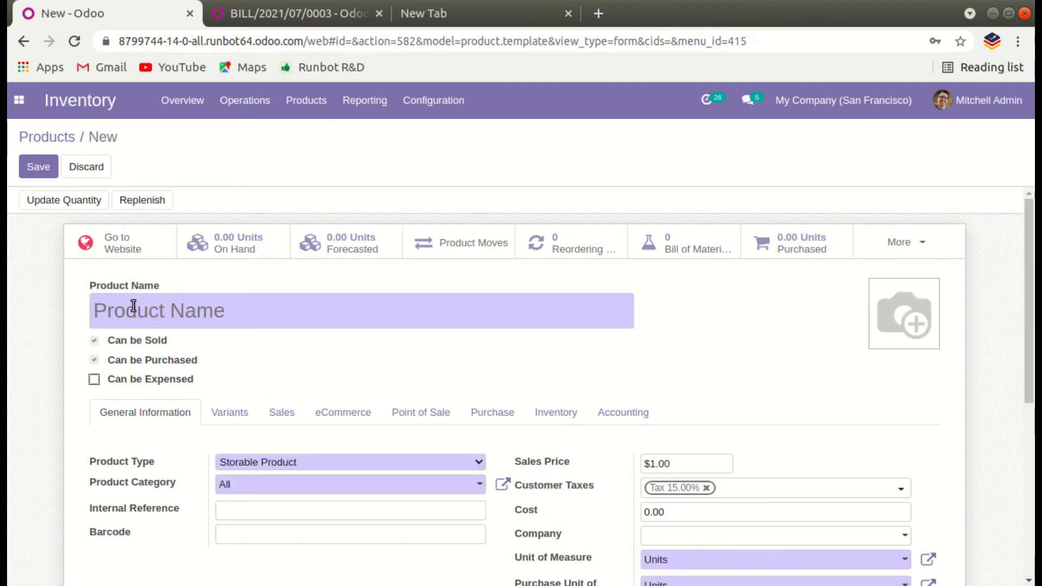
type("fifo2")
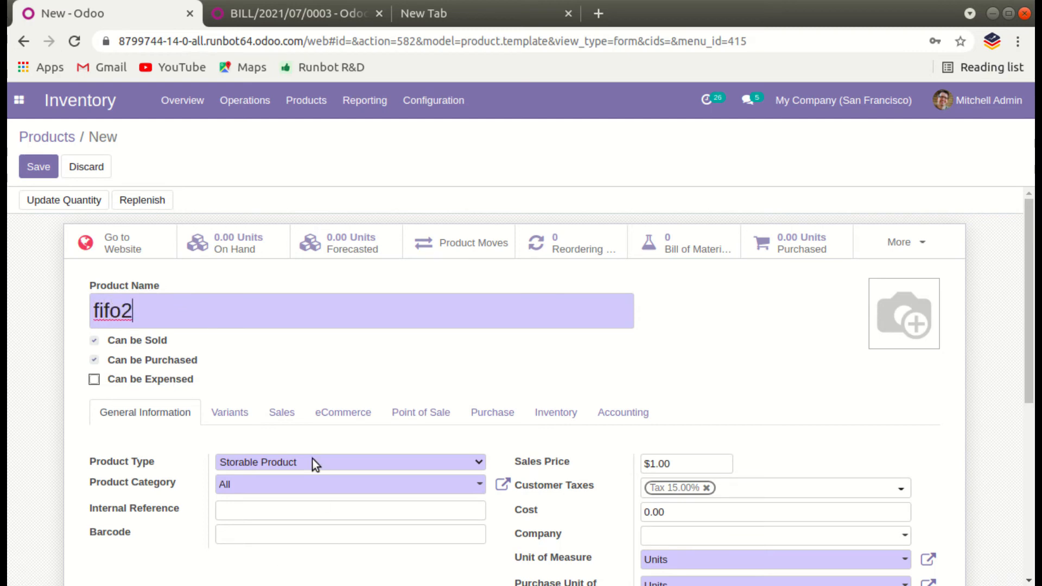
left_click(289, 490)
left_click(280, 463)
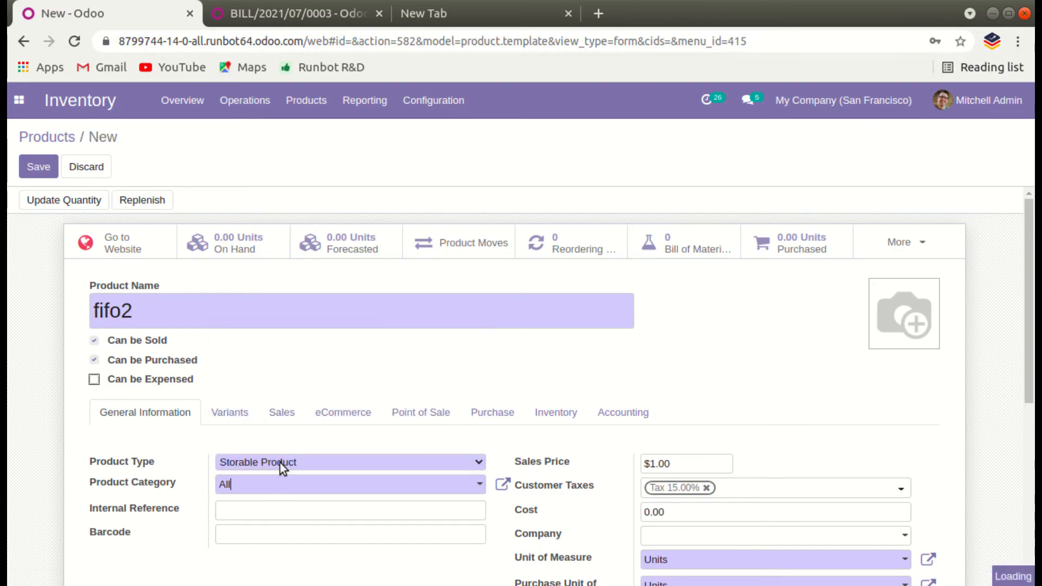
scroll(283, 434, "down", 2)
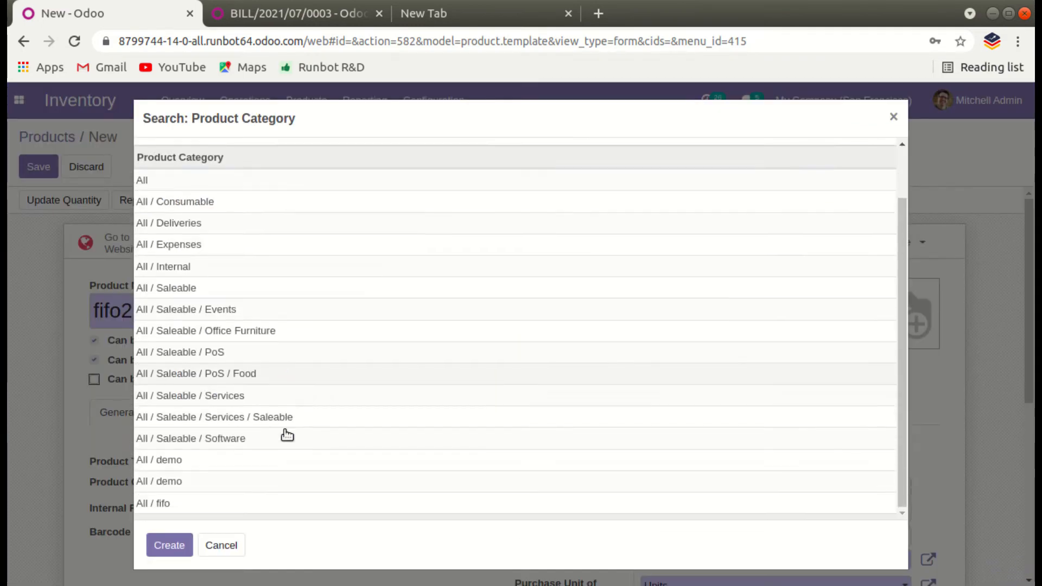
left_click(170, 506)
scroll(260, 411, "down", 2)
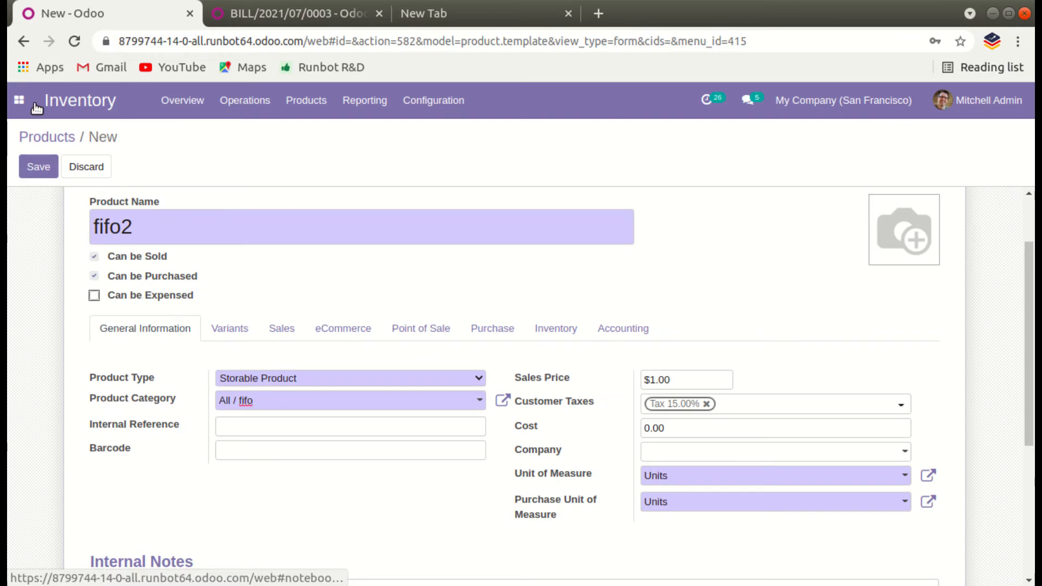
left_click(31, 164)
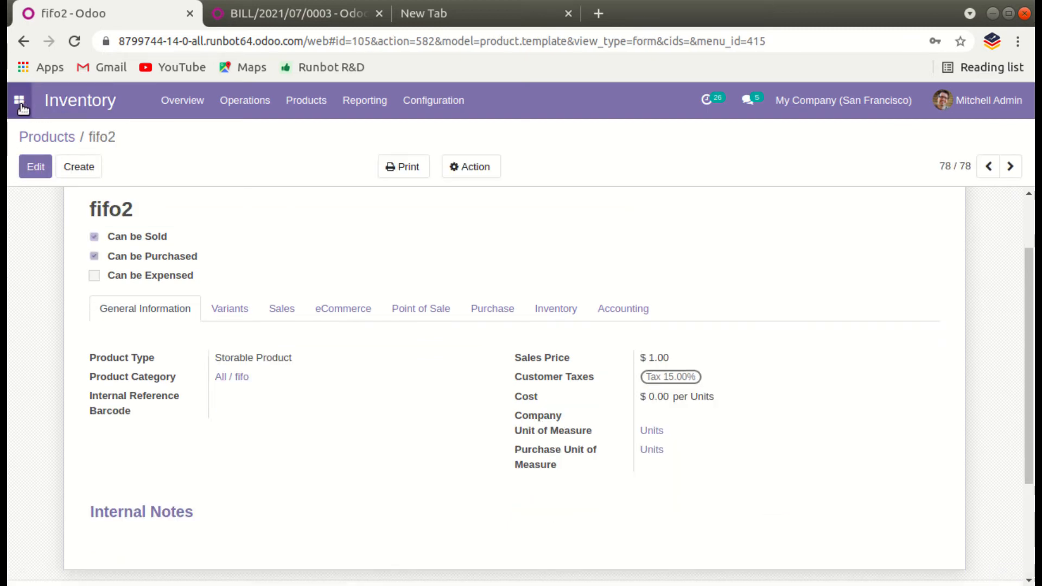
Switch to the Purchase app and create a request for quotation with Azure Interior as the vendor
left_click(21, 102)
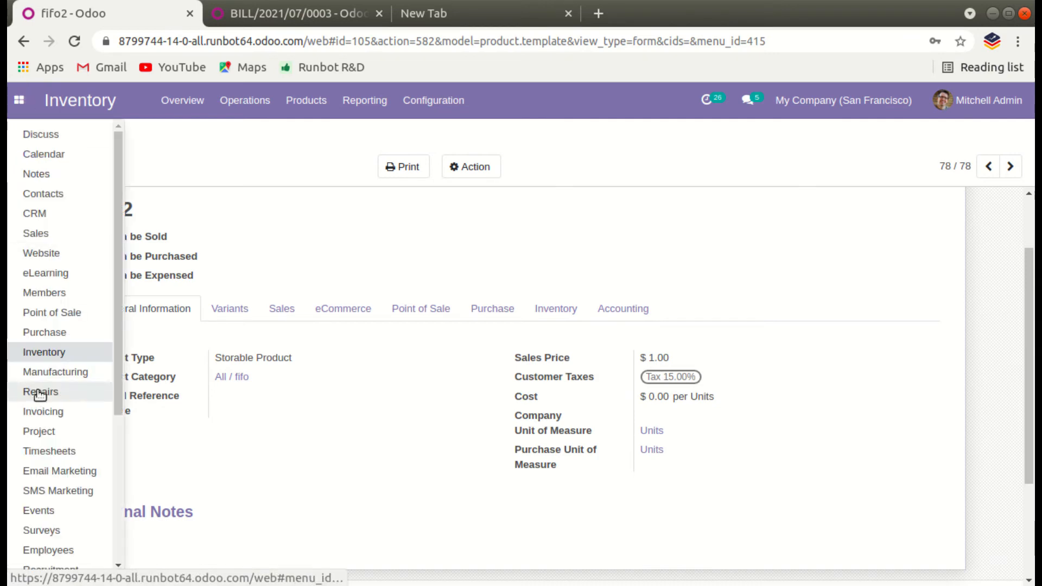
left_click(38, 333)
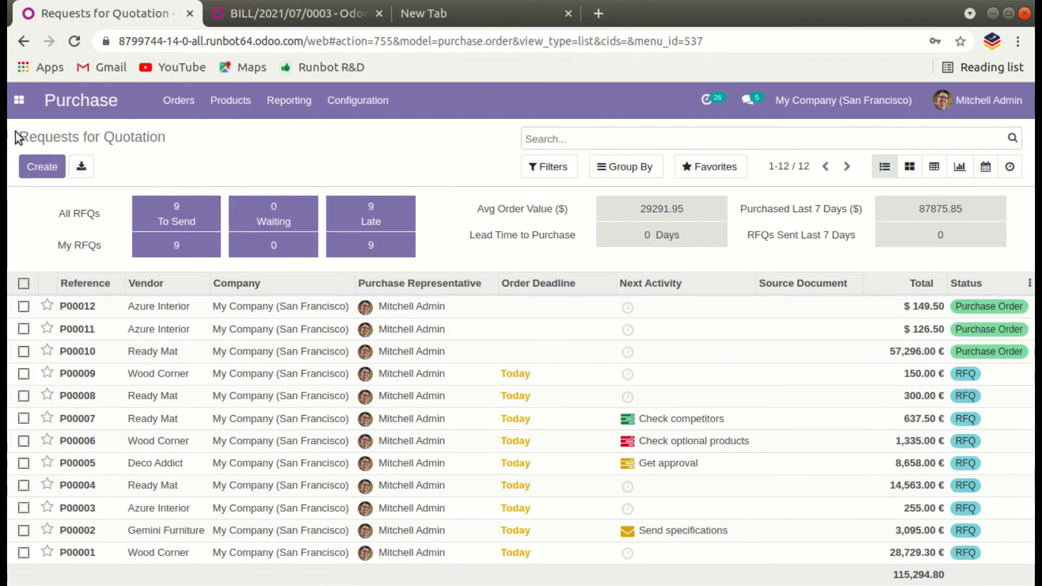
left_click(49, 164)
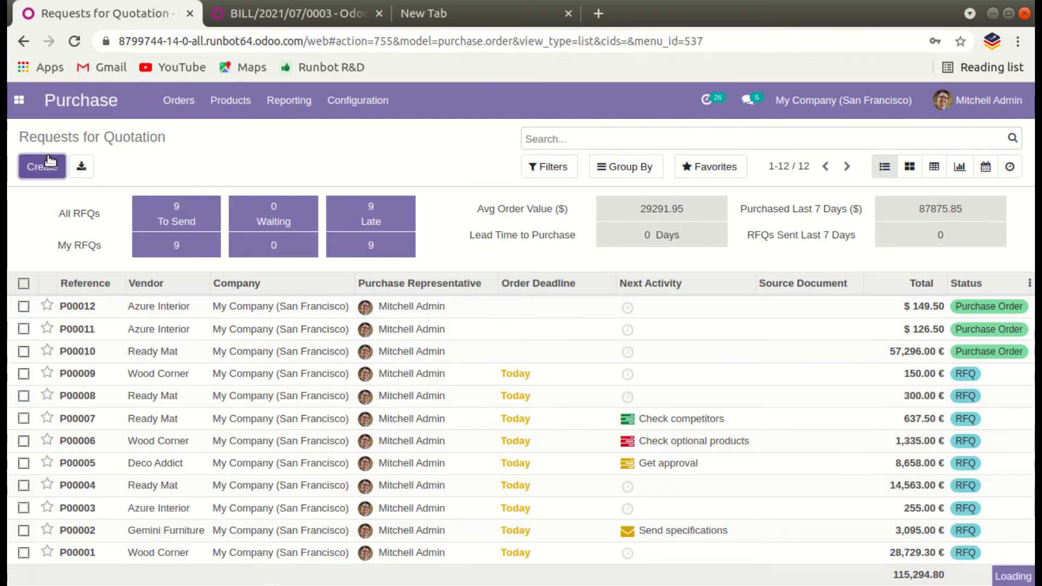
left_click(244, 322)
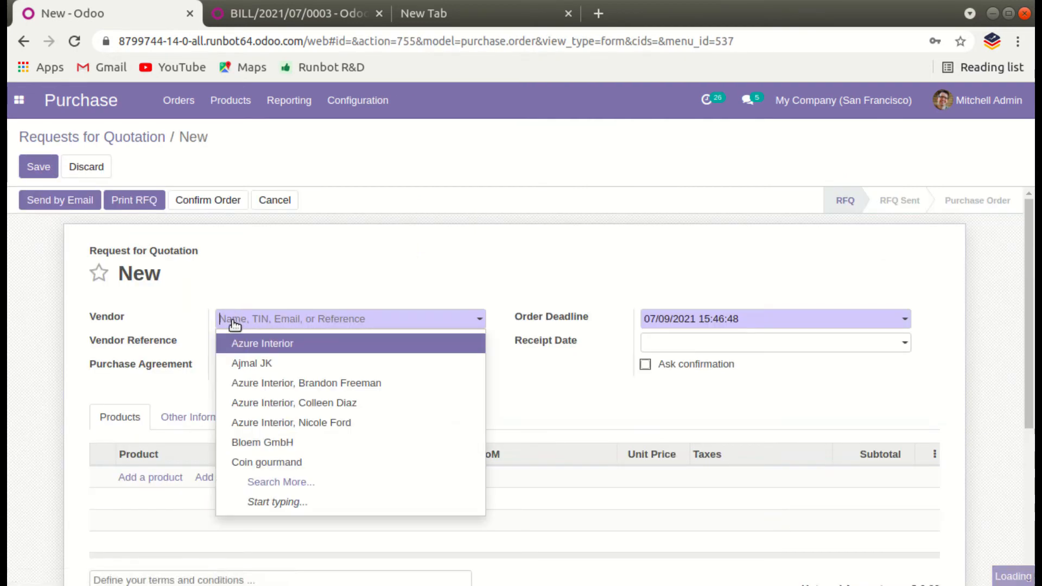
left_click(242, 340)
scroll(206, 358, "down", 2)
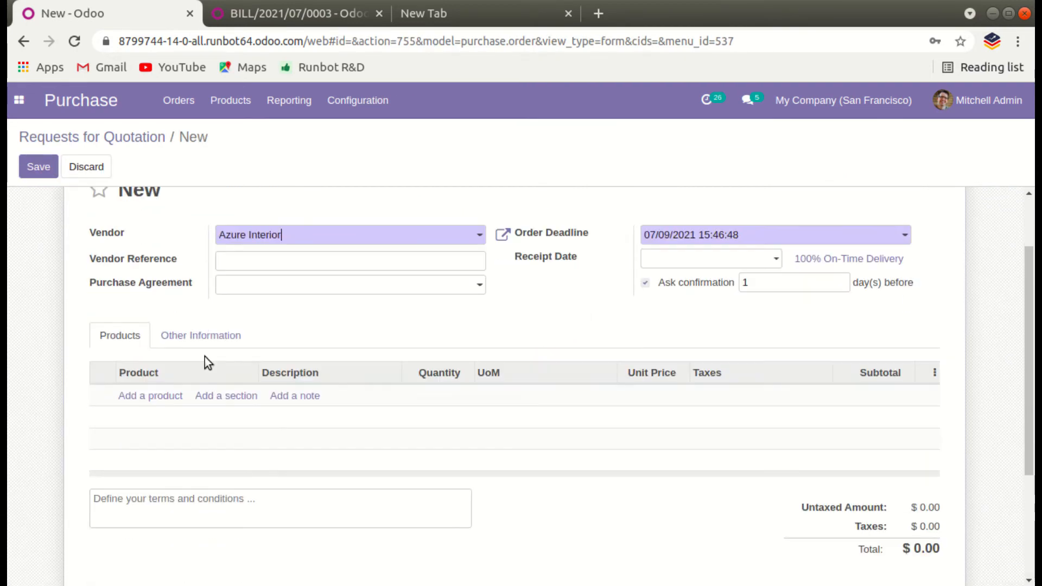
Add order lines for the products fifo1 and fifo2 to the request for quotation
left_click(148, 398)
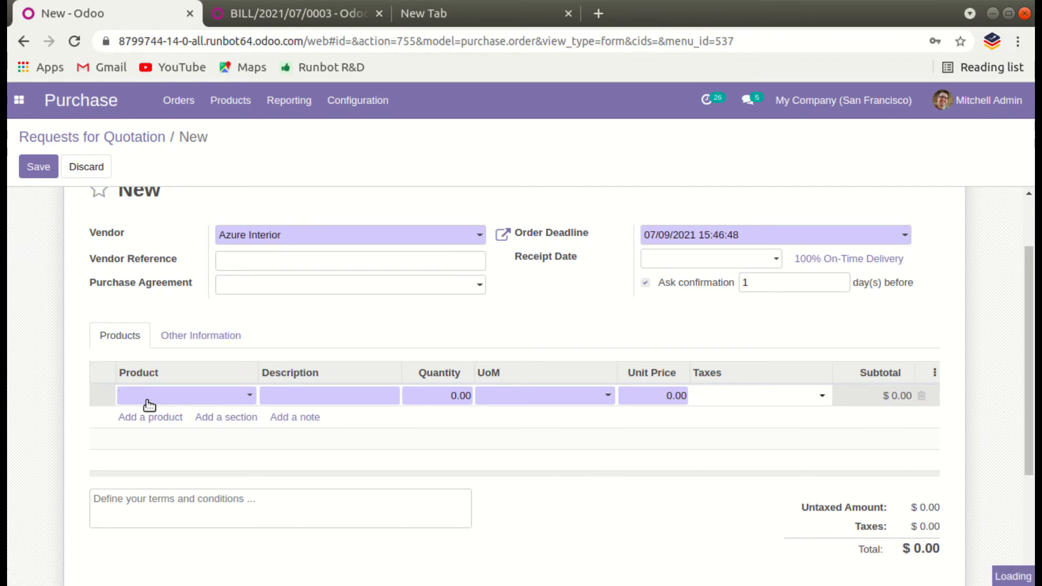
type("fi")
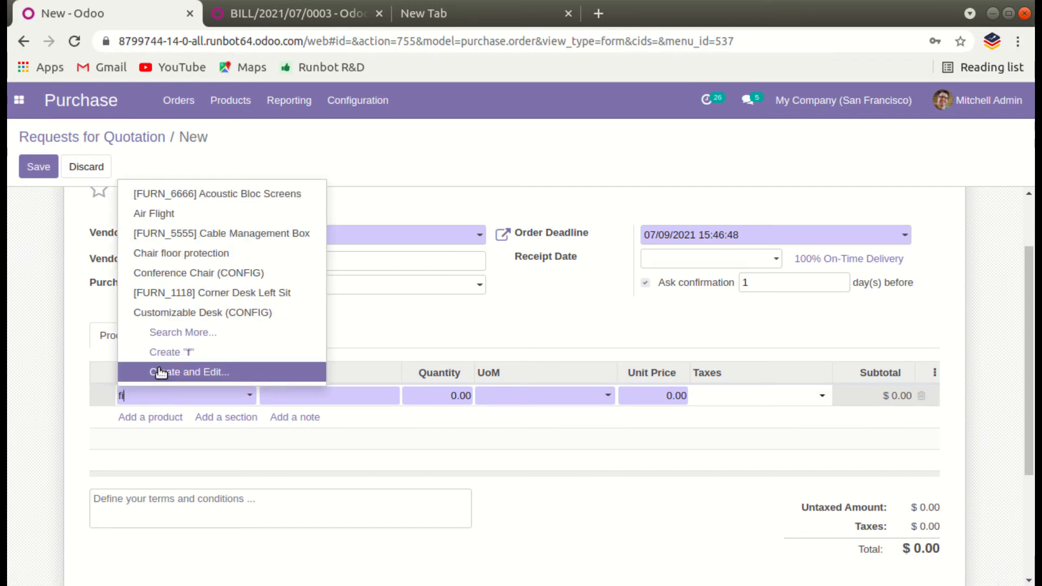
type("f")
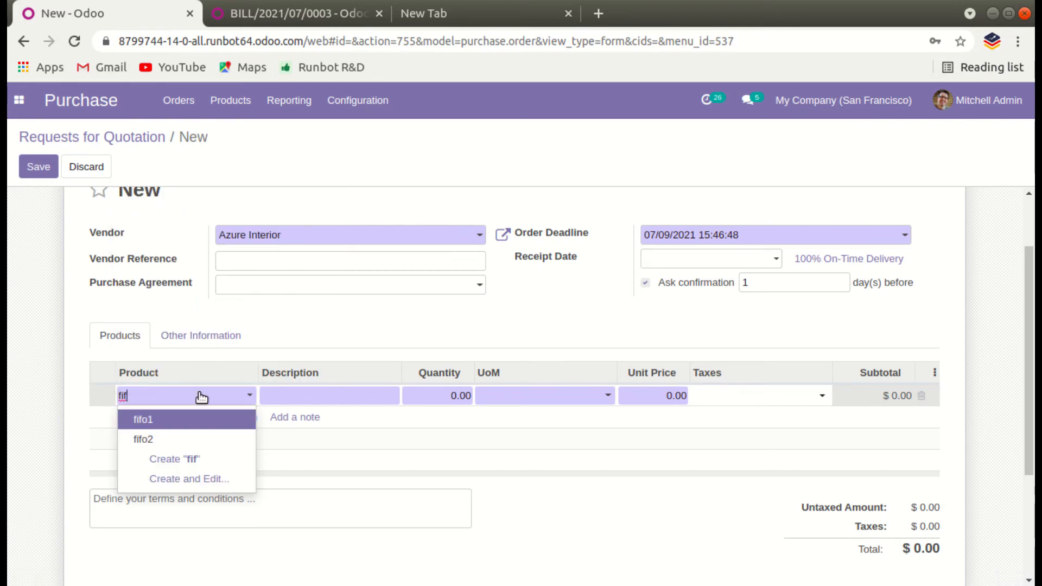
left_click(179, 419)
left_click(157, 417)
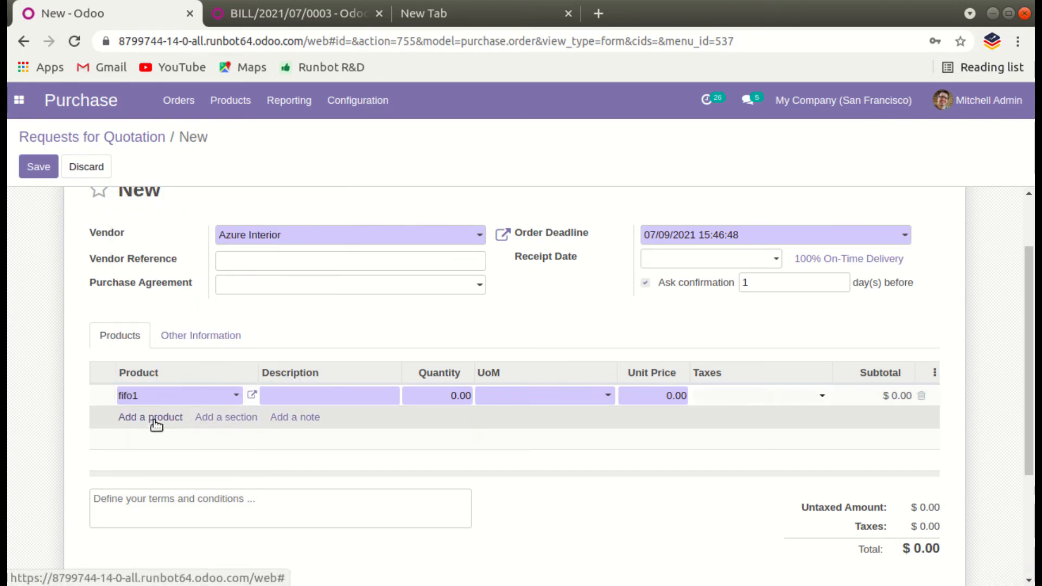
type("f")
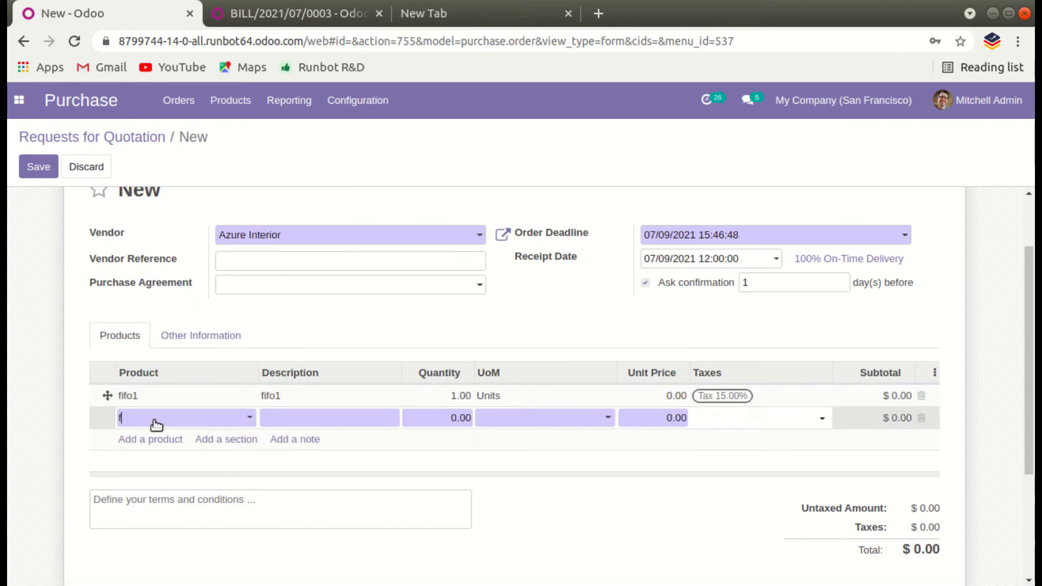
type("if")
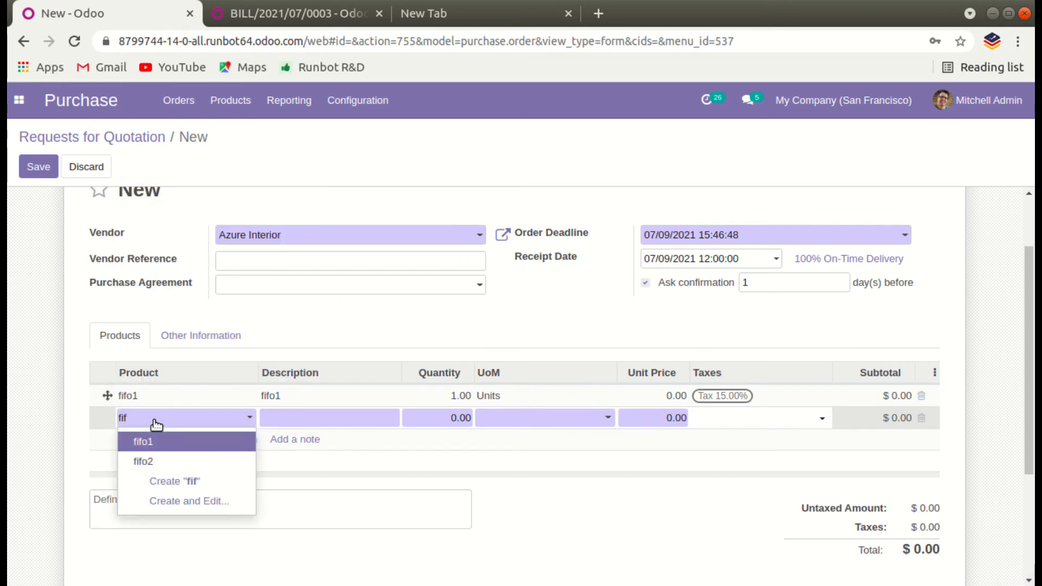
left_click(160, 460)
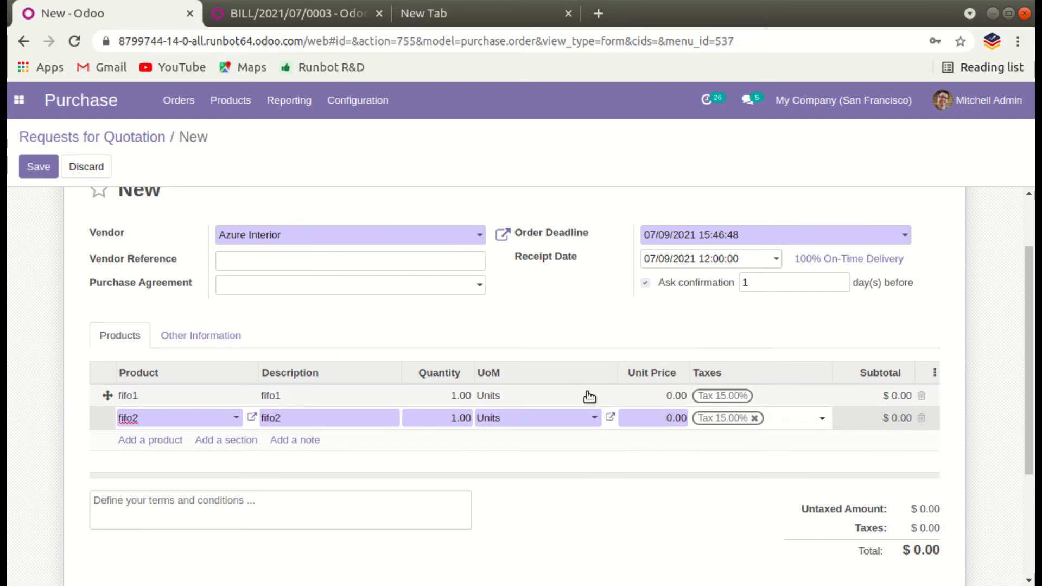
Set the unit price to 20 for fifo1 and 30 for fifo2, and save the request for quotation
left_click(676, 396)
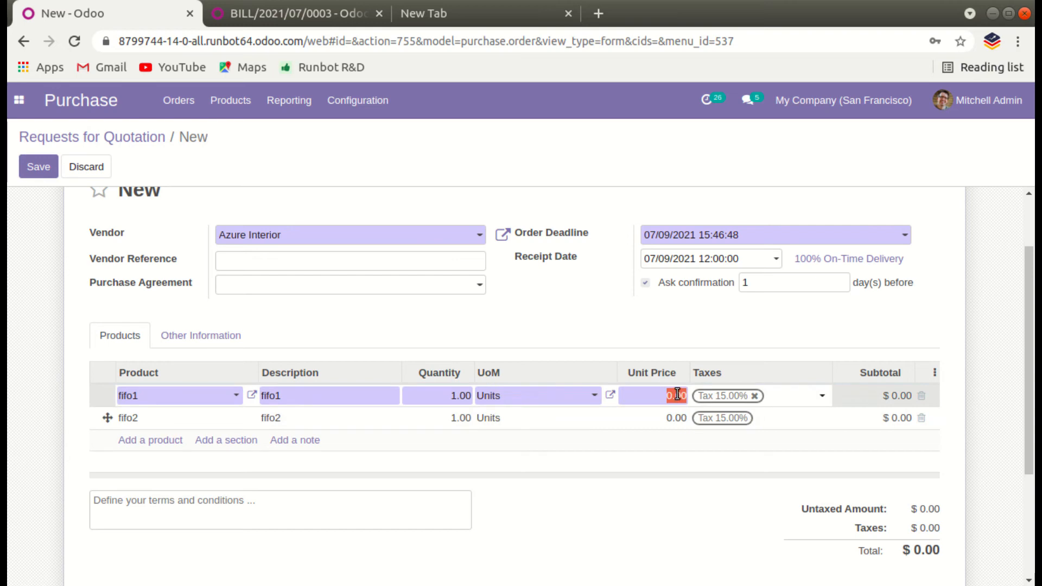
type("20")
left_click(677, 417)
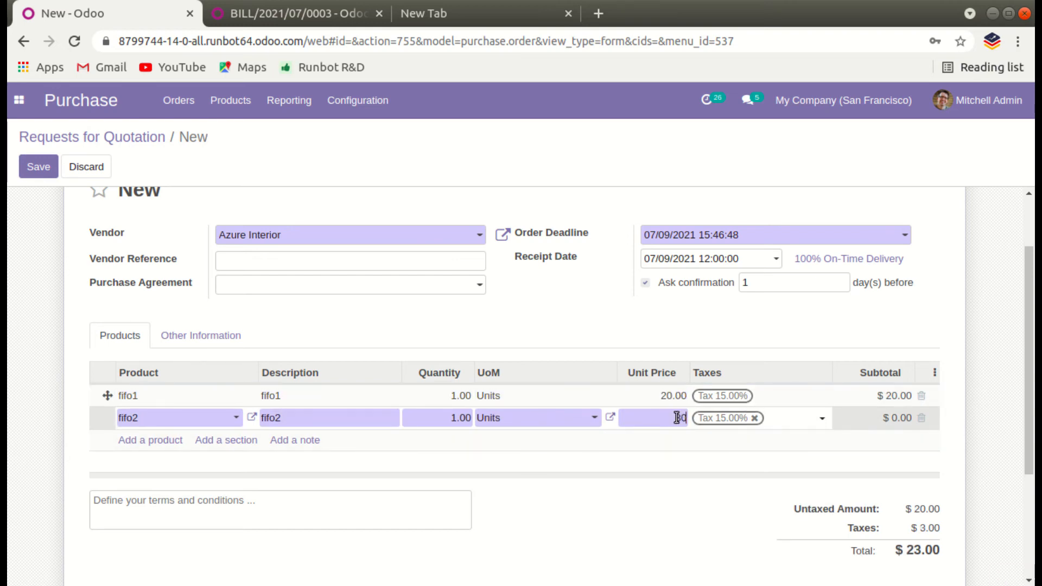
left_click(868, 478)
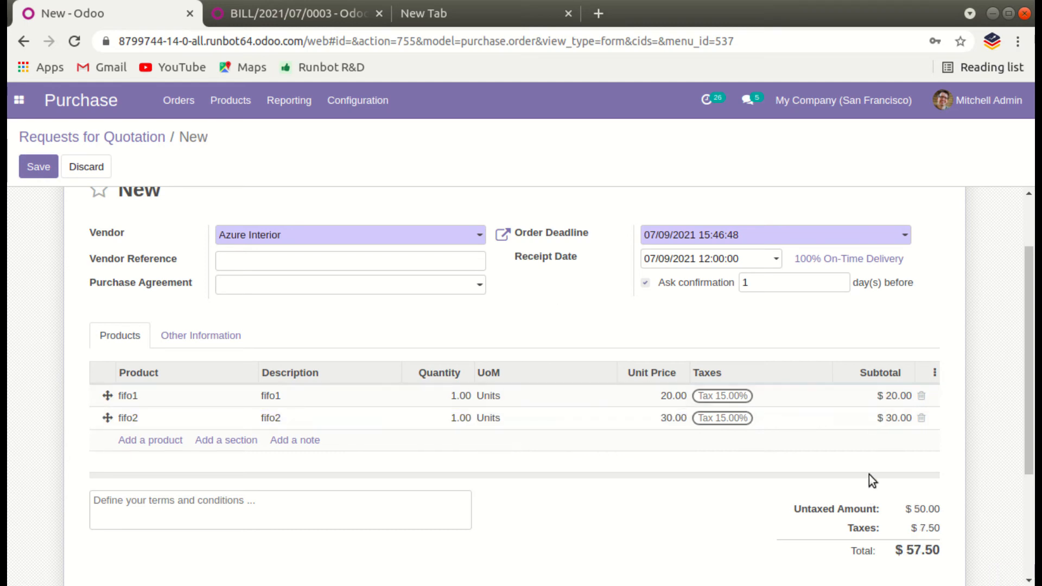
left_click(38, 168)
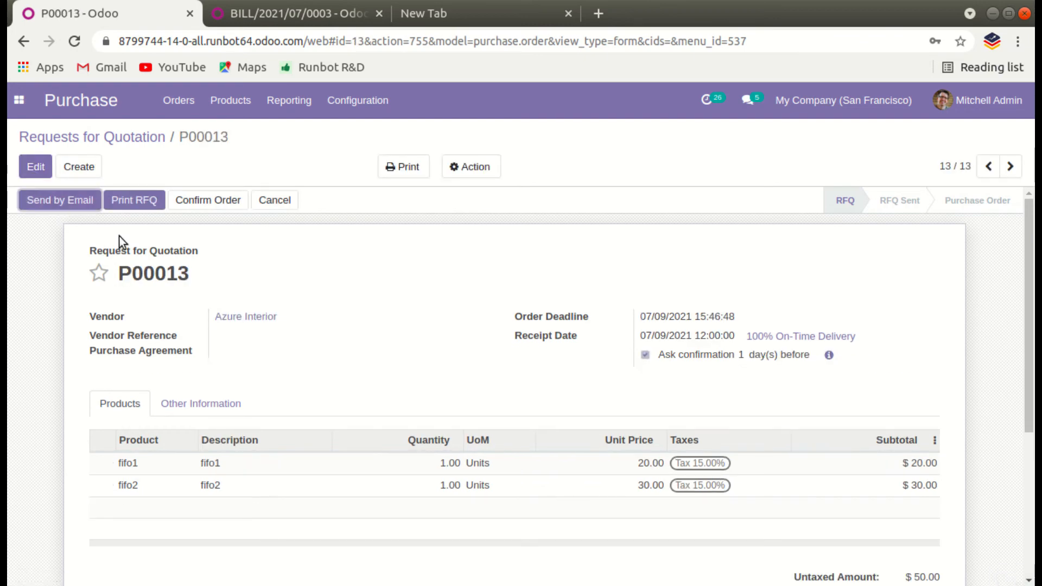
Confirm the purchase order and validate its receipt as an immediate transfer of all quantities
left_click(223, 195)
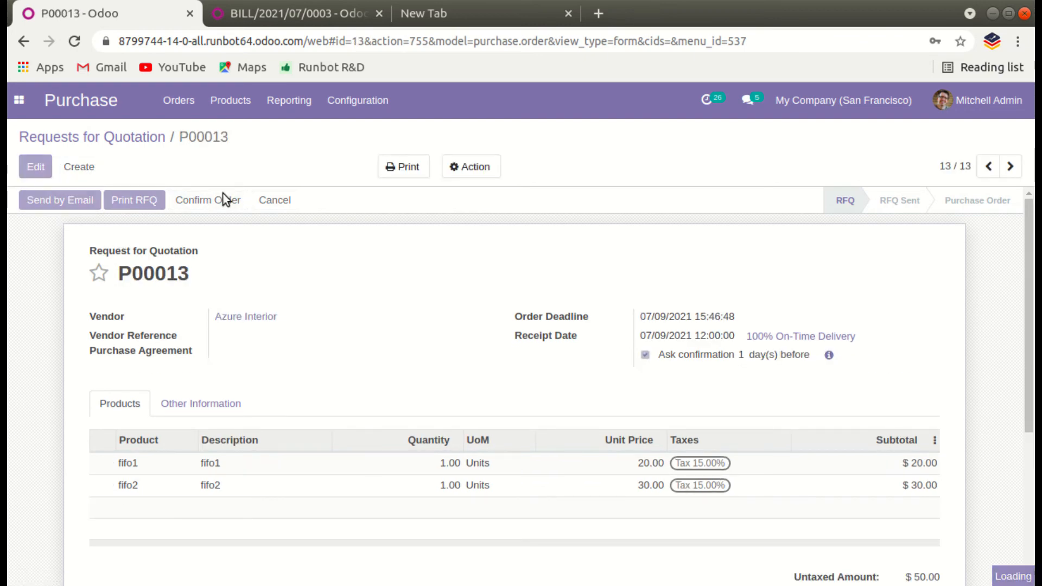
left_click(89, 204)
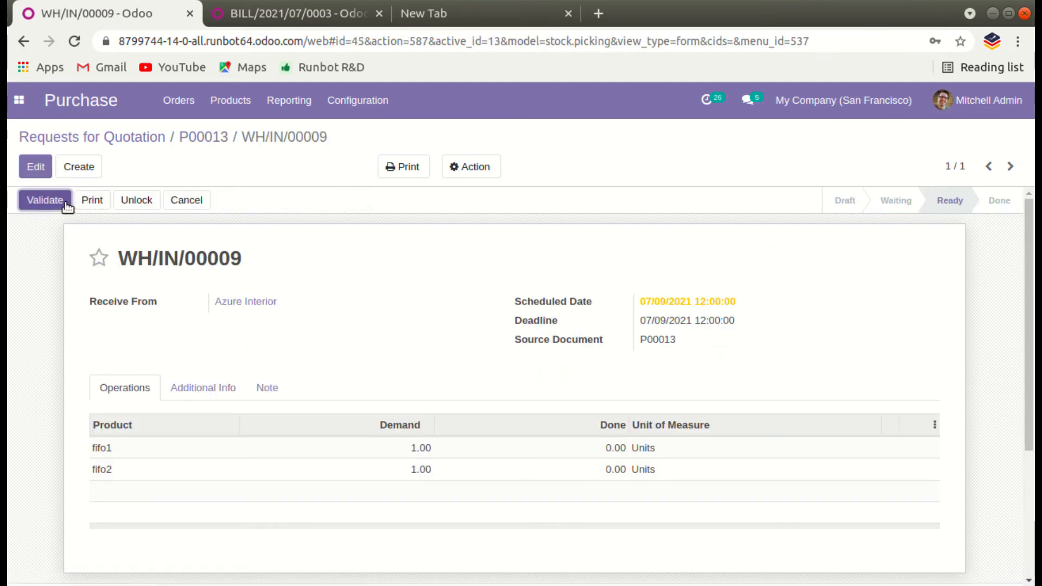
left_click(66, 203)
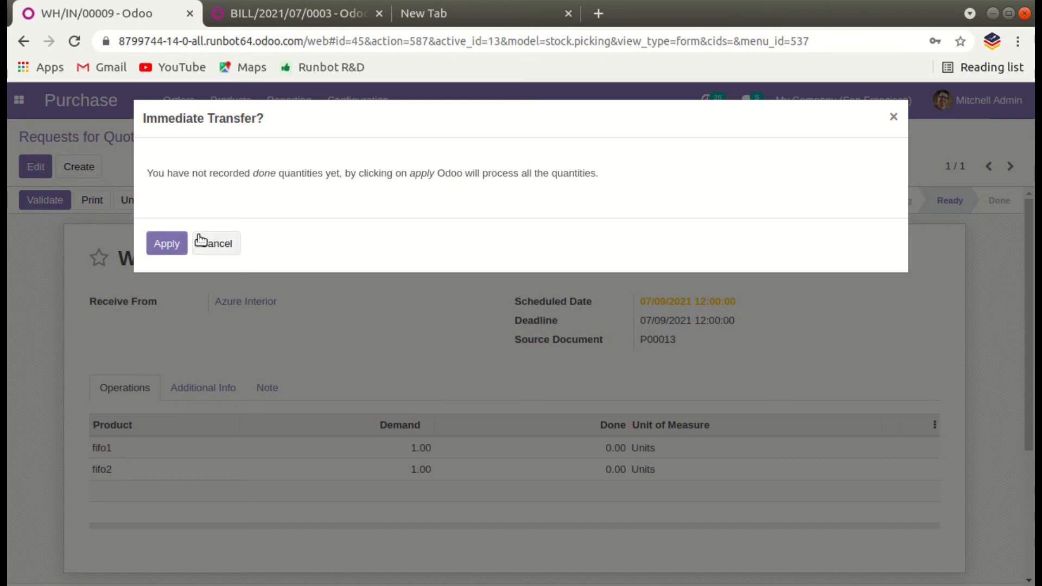
left_click(165, 242)
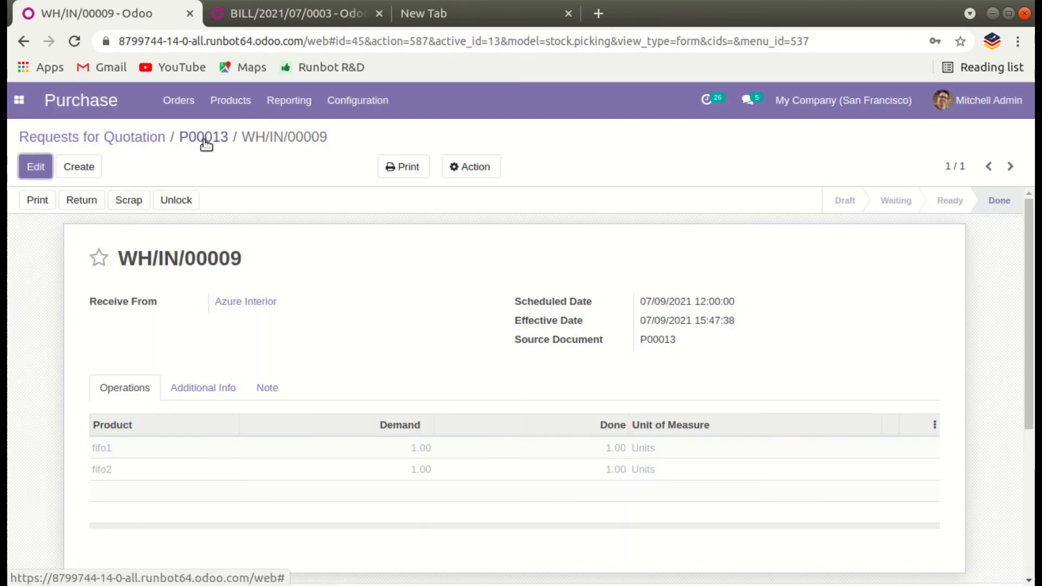
Create the vendor bill from the purchase order, set its bill date to 07/11/2021 and confirm it
left_click(204, 139)
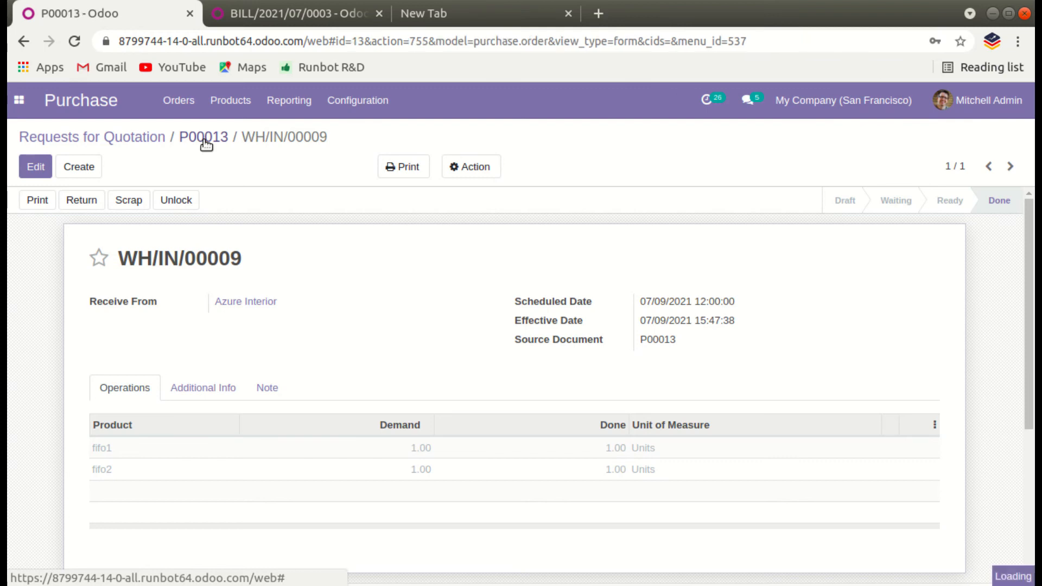
left_click(69, 200)
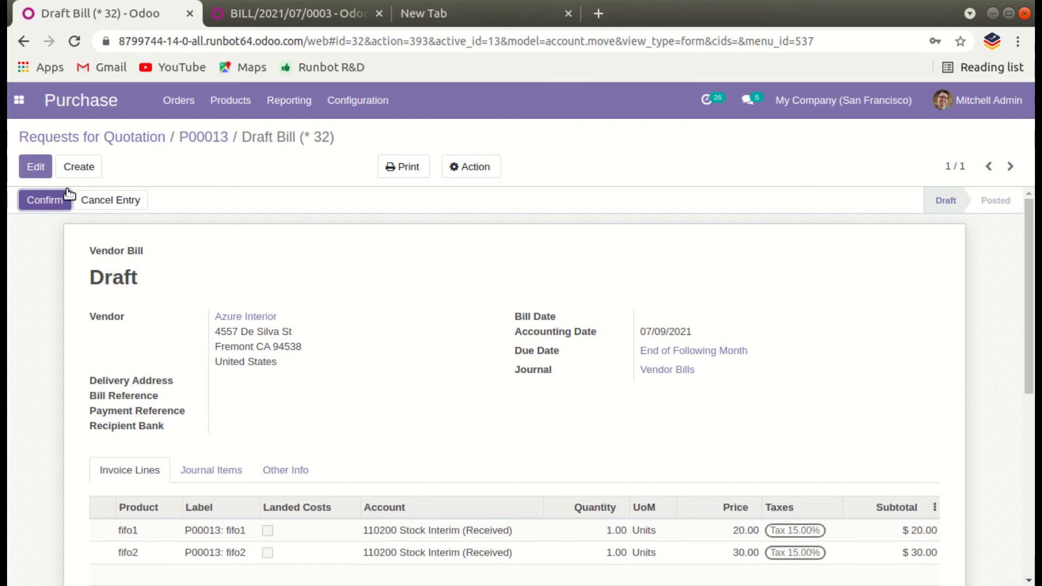
left_click(35, 166)
left_click(692, 320)
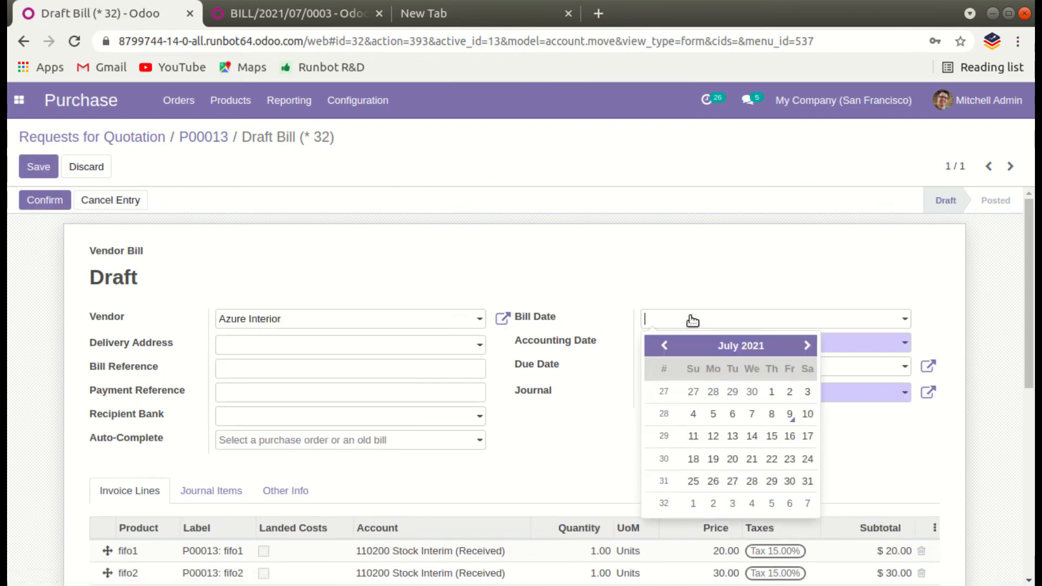
left_click(693, 436)
left_click(35, 205)
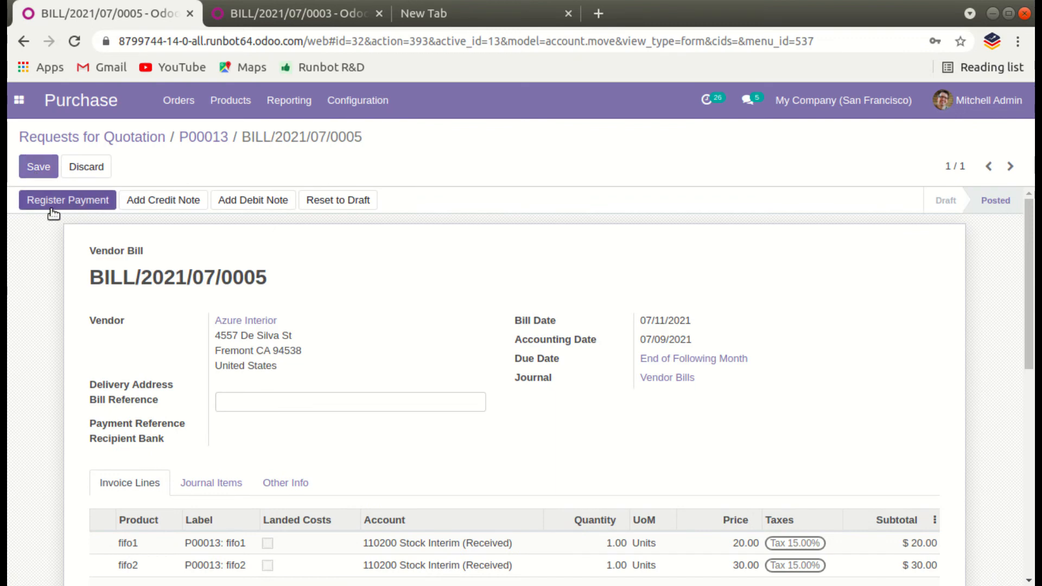
Register the vendor bill's payment through the Bank journal with the Manual method, and review the paid bill's lines
left_click(57, 201)
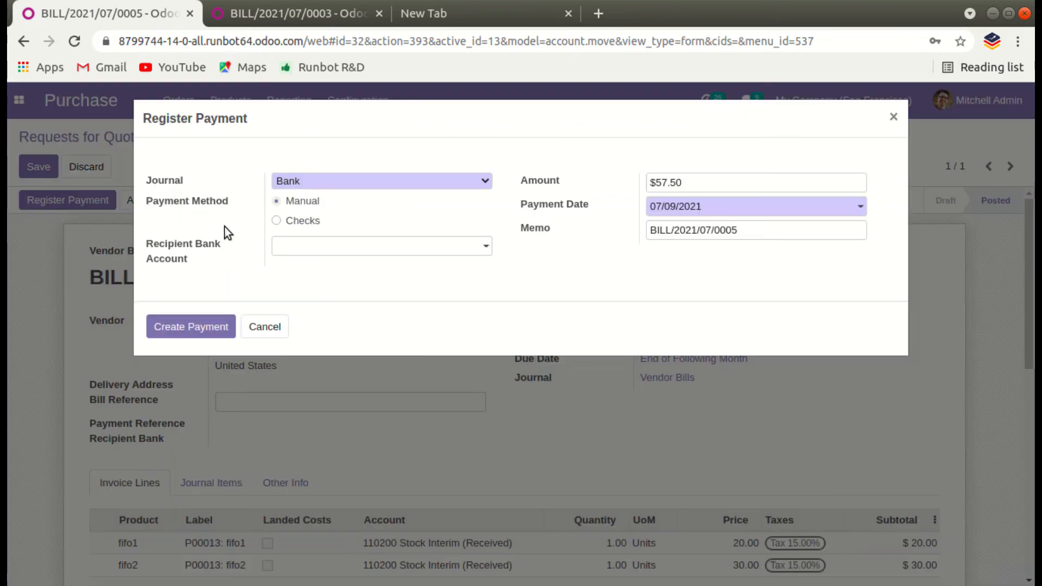
left_click(198, 317)
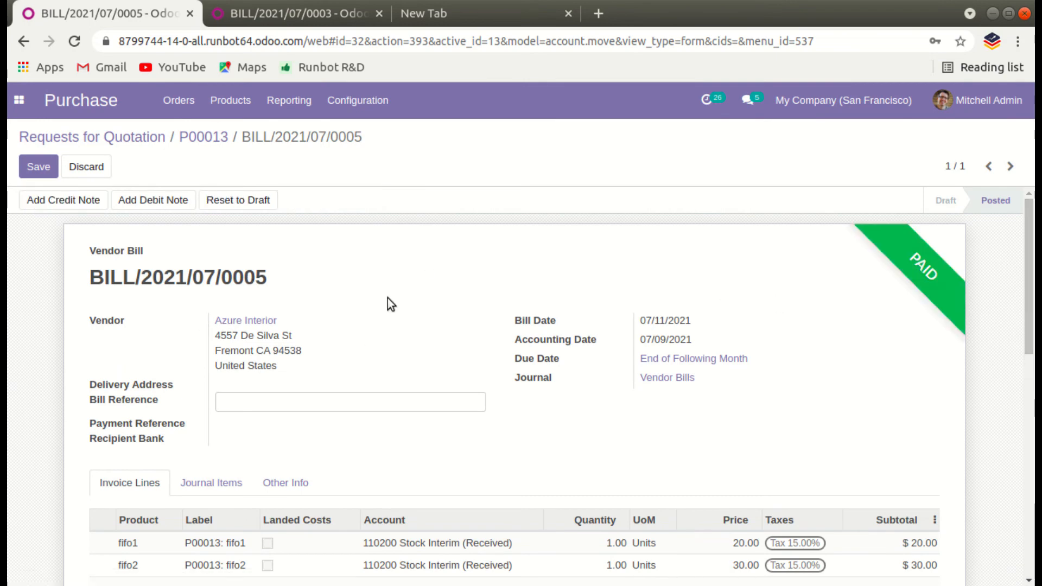
scroll(456, 435, "down", 3)
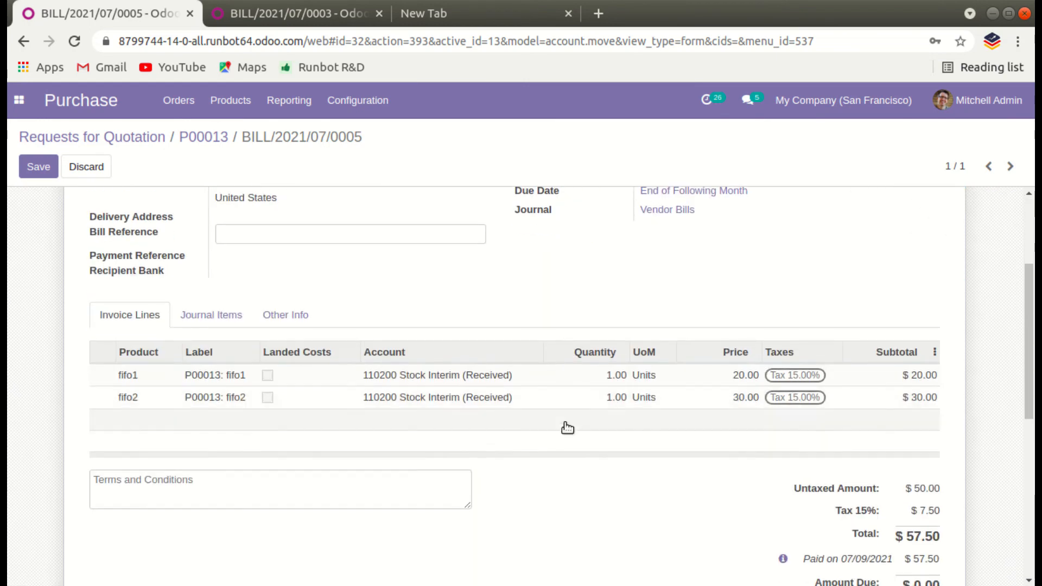
scroll(565, 425, "up", 3)
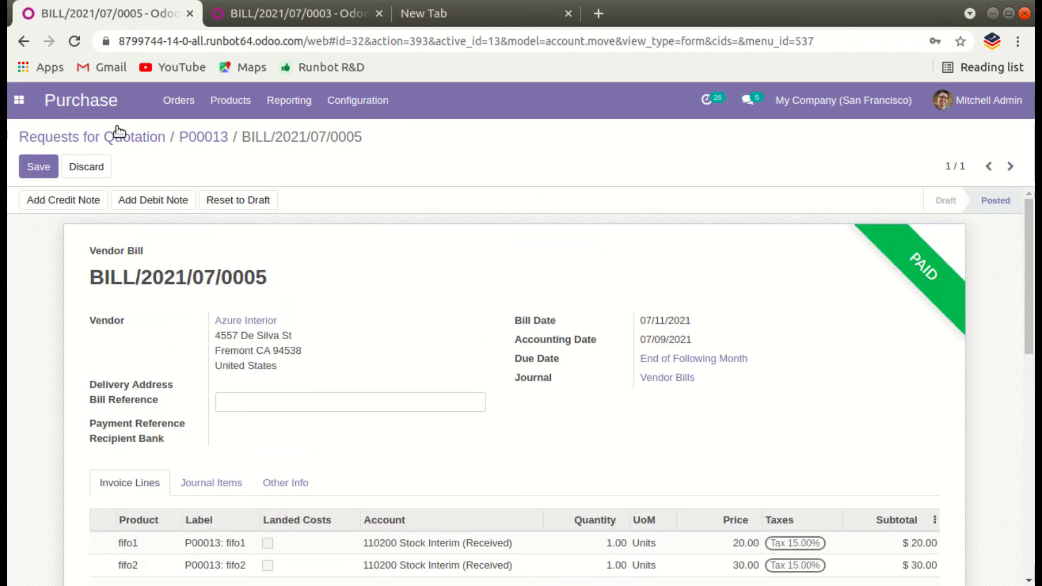
Open the receipt linked to the purchase order and copy its reference
left_click(204, 138)
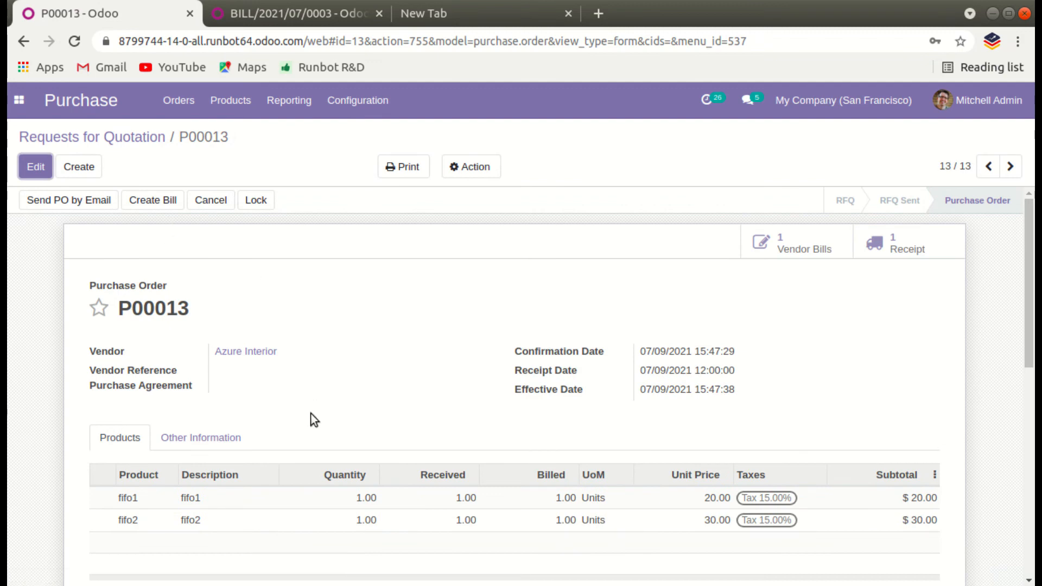
left_click(925, 241)
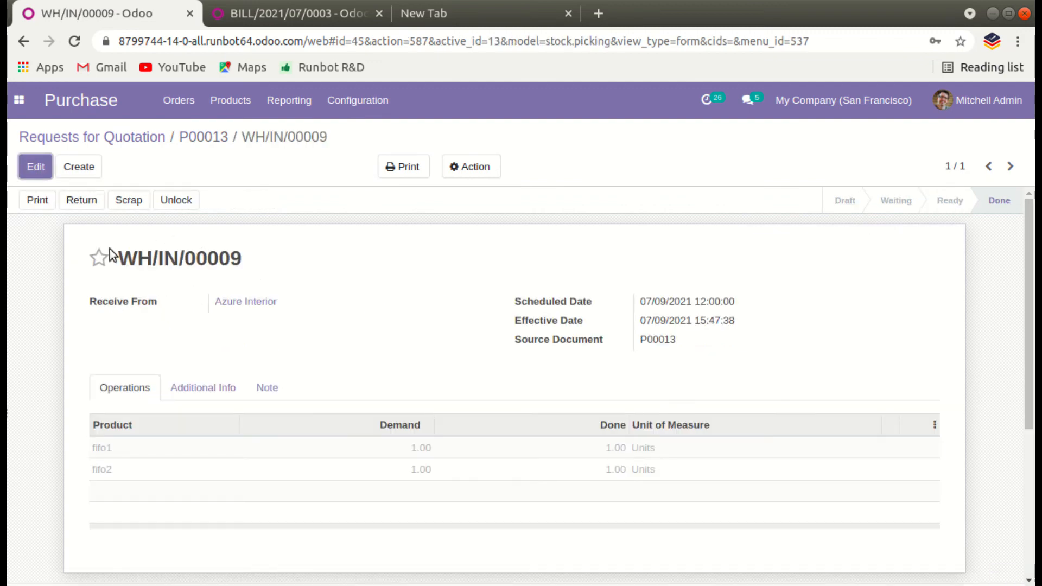
left_click_drag(119, 259, 276, 272)
key("ctrl+c")
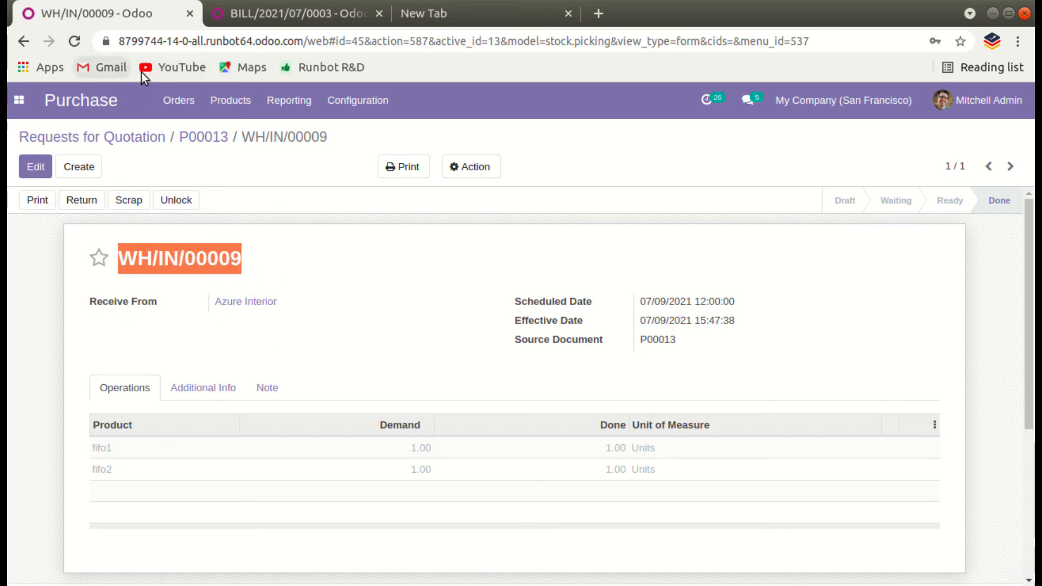
Switch to the Inventory app and create a landed cost applied to the transfer whose reference was copied
left_click(24, 104)
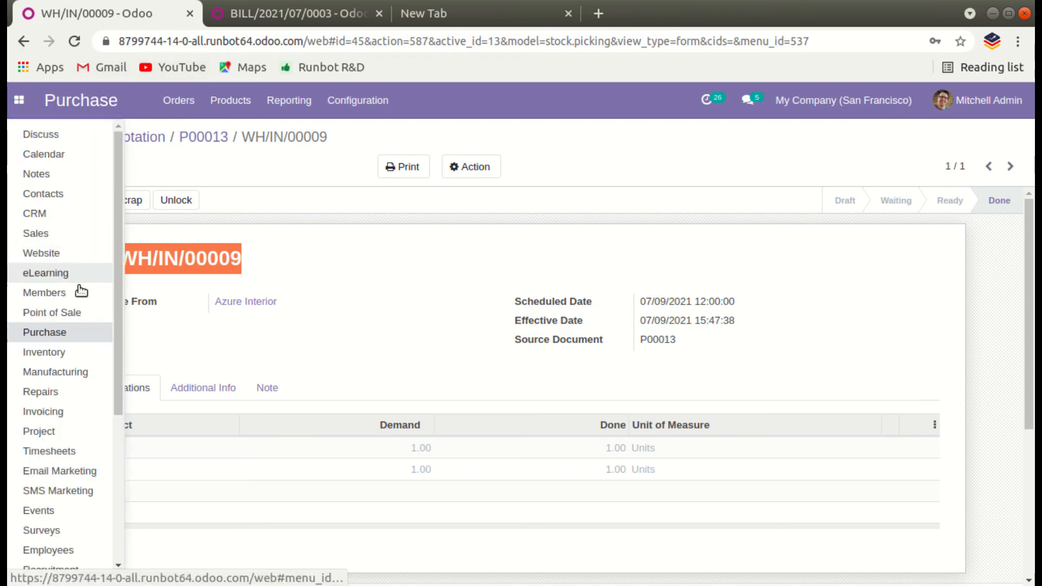
left_click(49, 353)
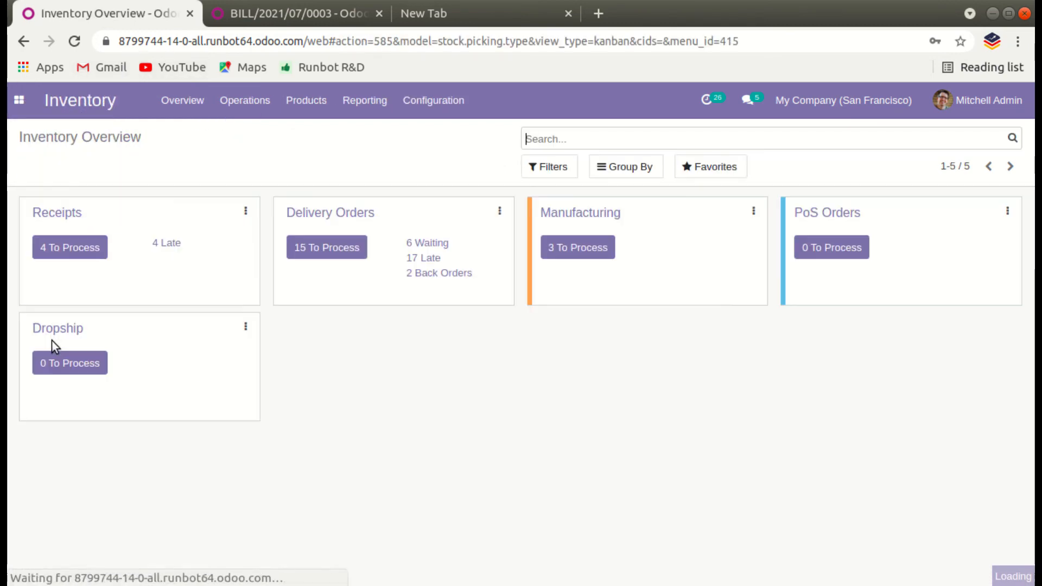
left_click(245, 104)
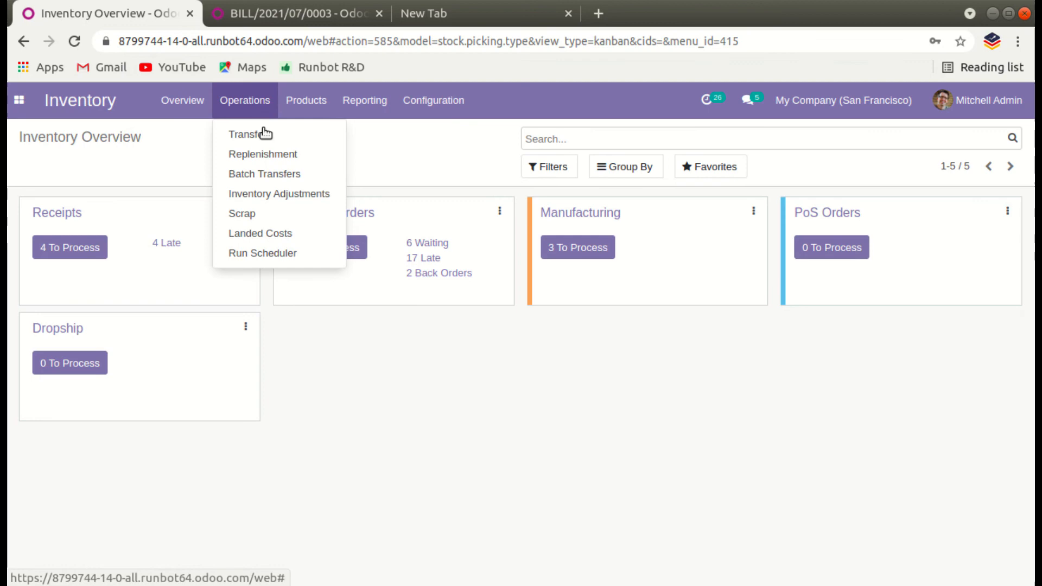
left_click(299, 239)
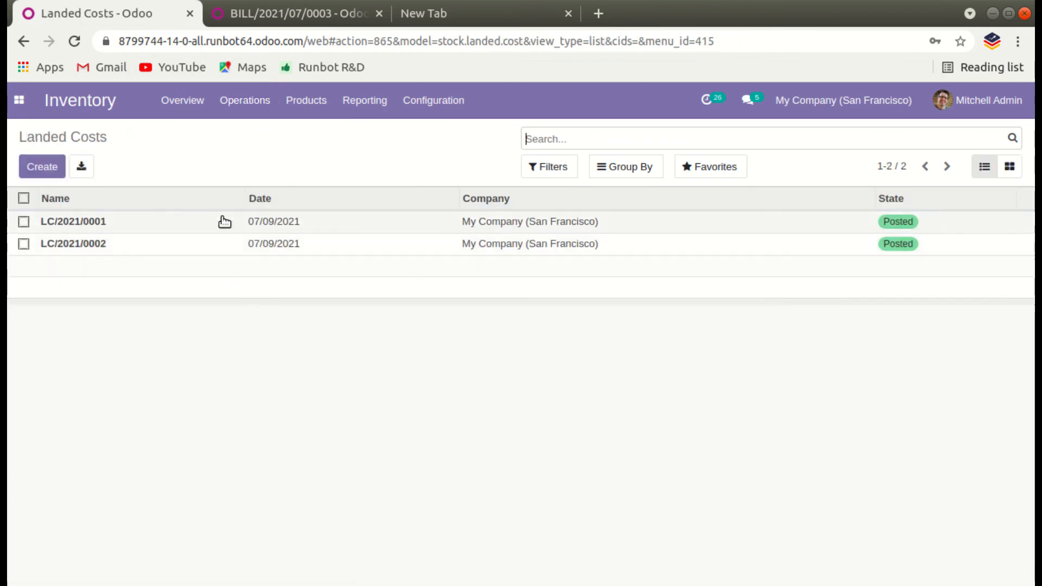
left_click(43, 167)
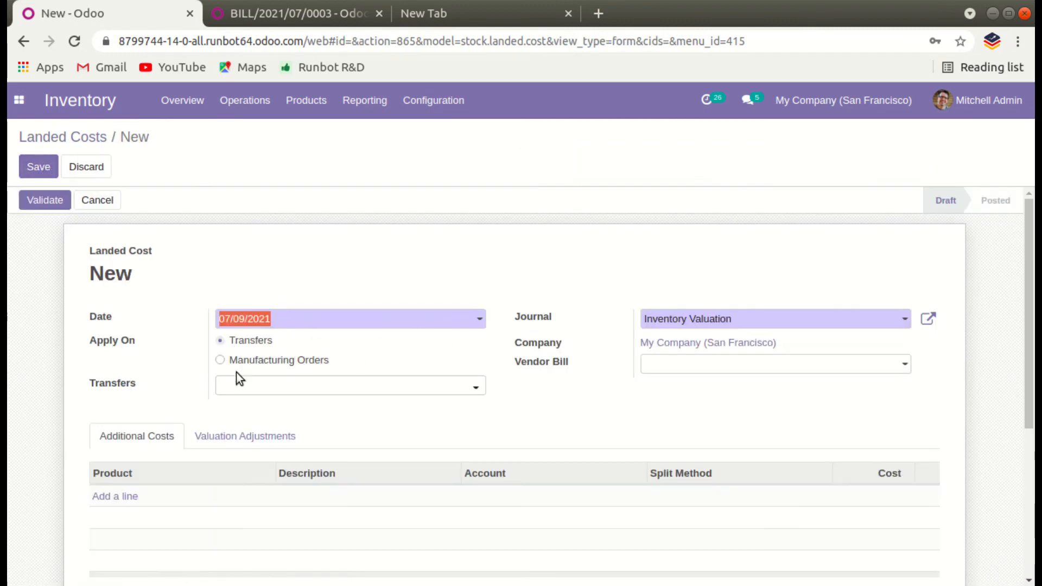
left_click(249, 390)
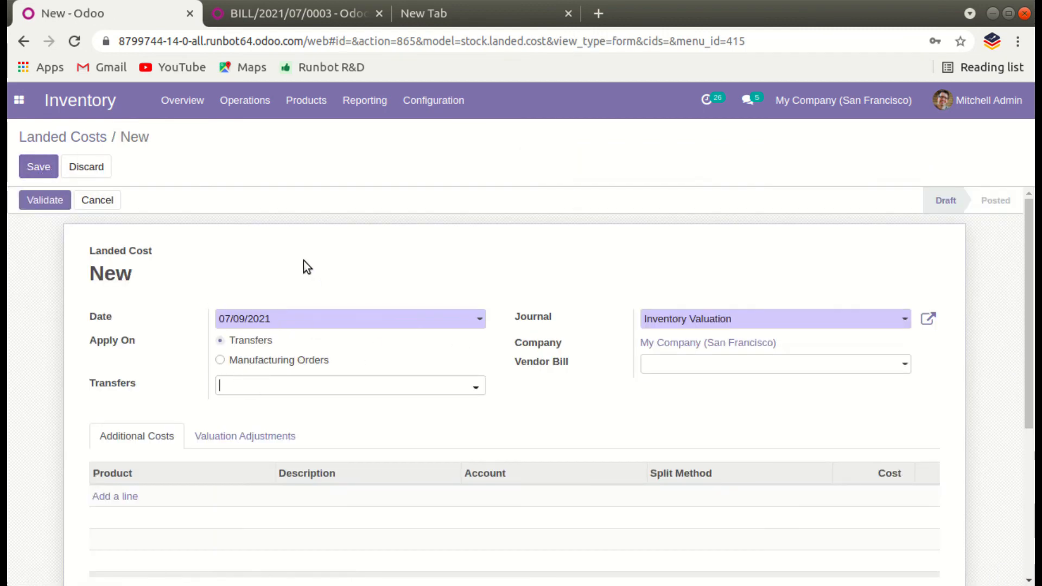
key("ctrl+v")
left_click(305, 407)
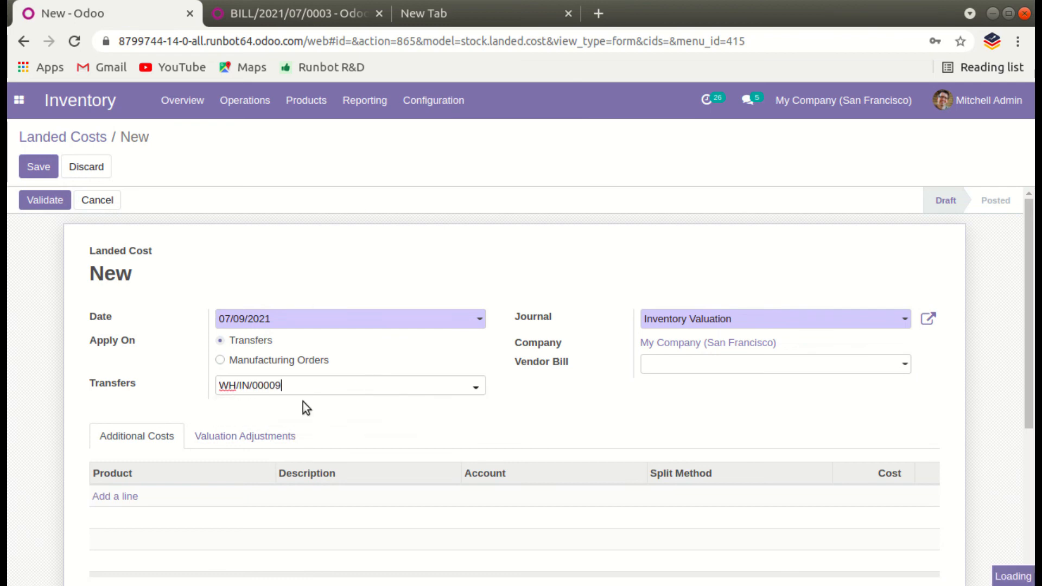
scroll(328, 303, "down", 1)
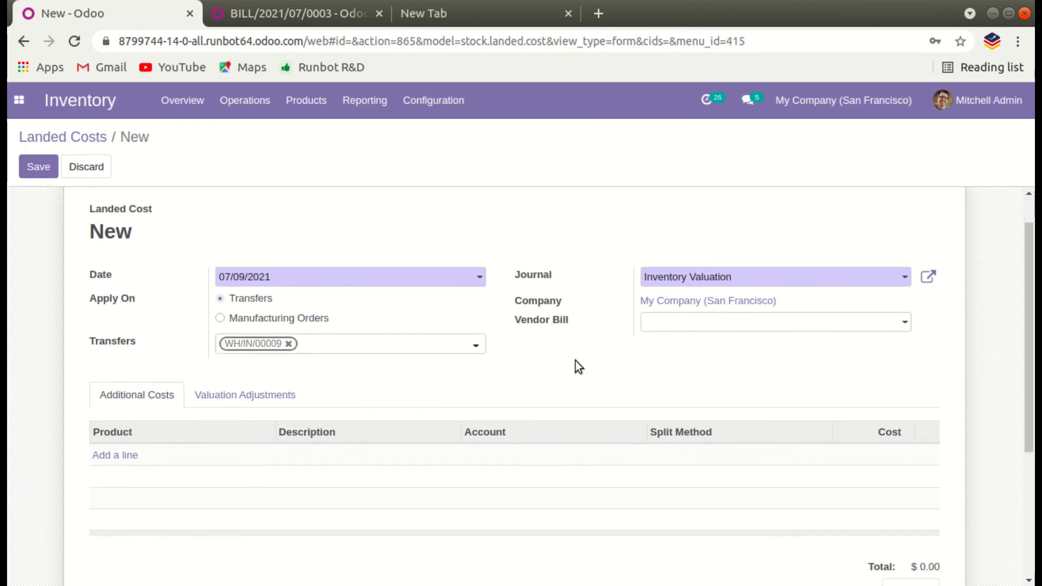
scroll(623, 364, "down", 1)
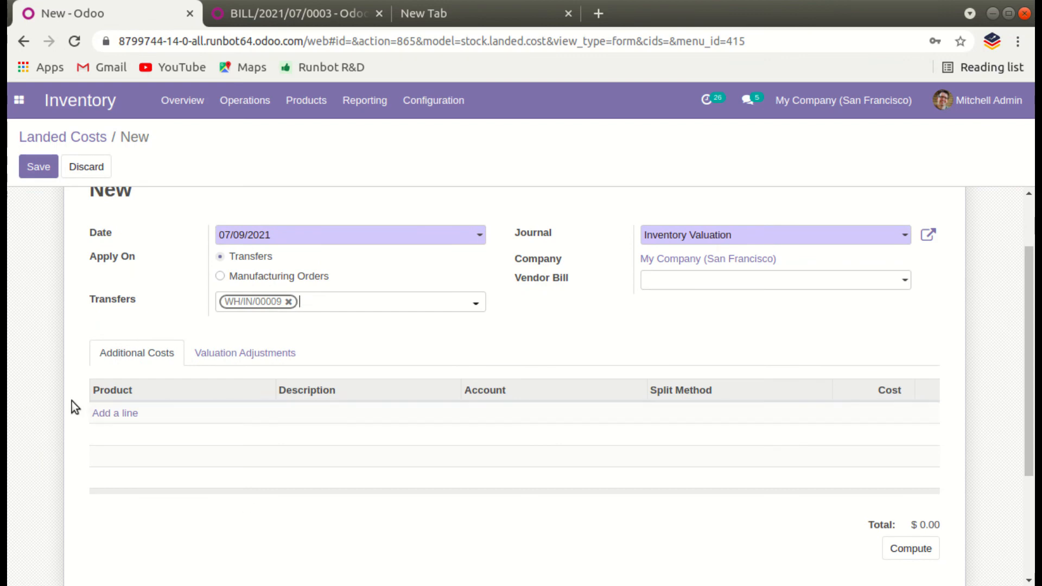
Add an additional cost line for the service product with the Equal split method and a cost of $4.00
left_click(98, 418)
left_click(154, 420)
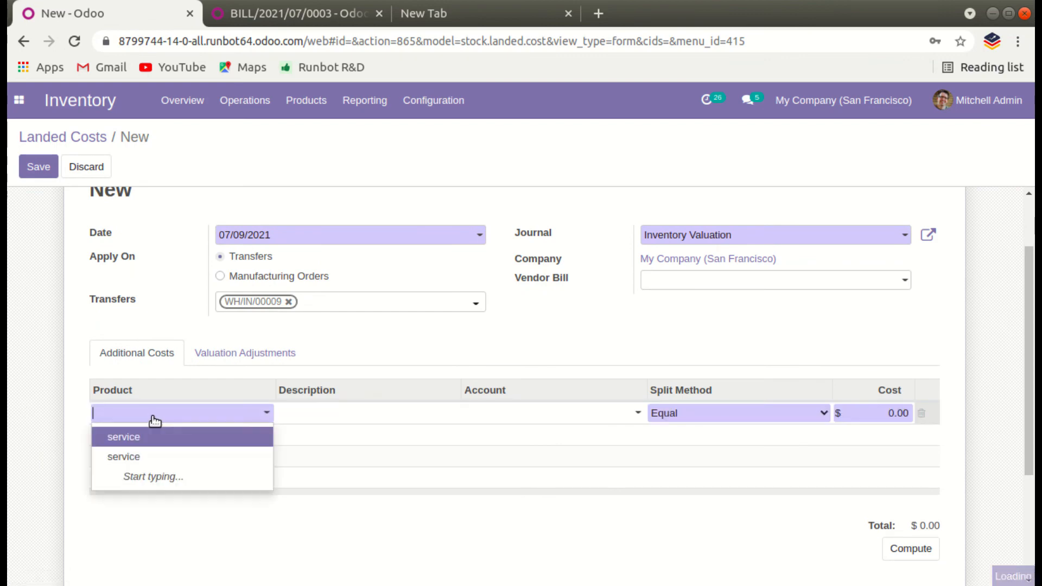
left_click(140, 435)
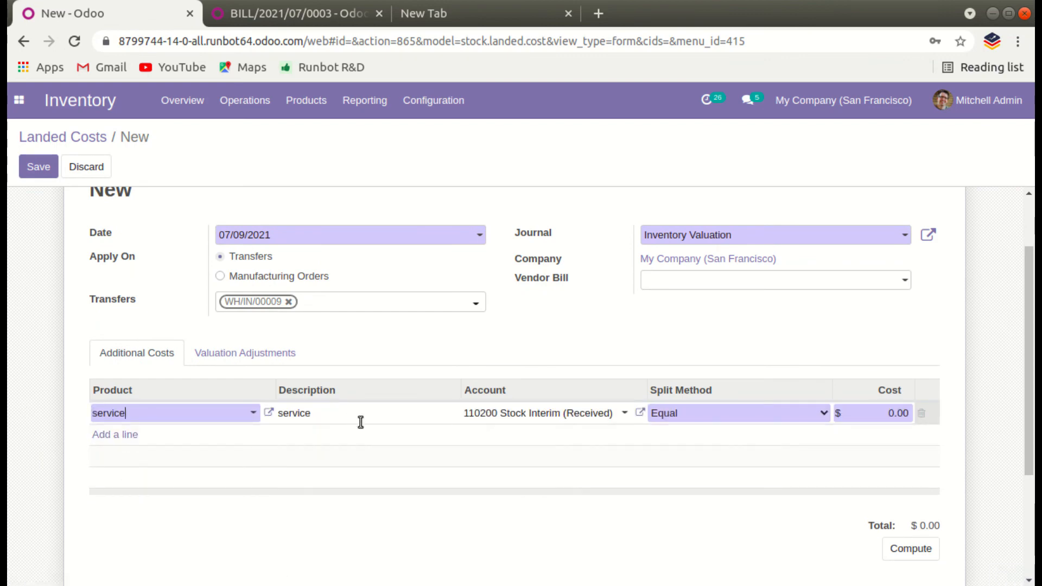
left_click(893, 417)
type("20")
left_click(840, 348)
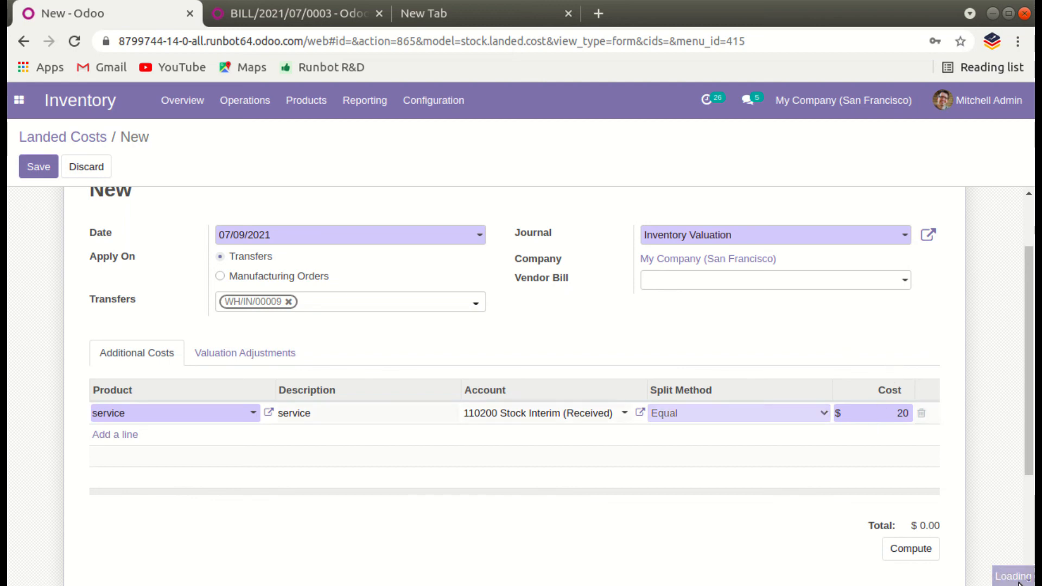
left_click(894, 420)
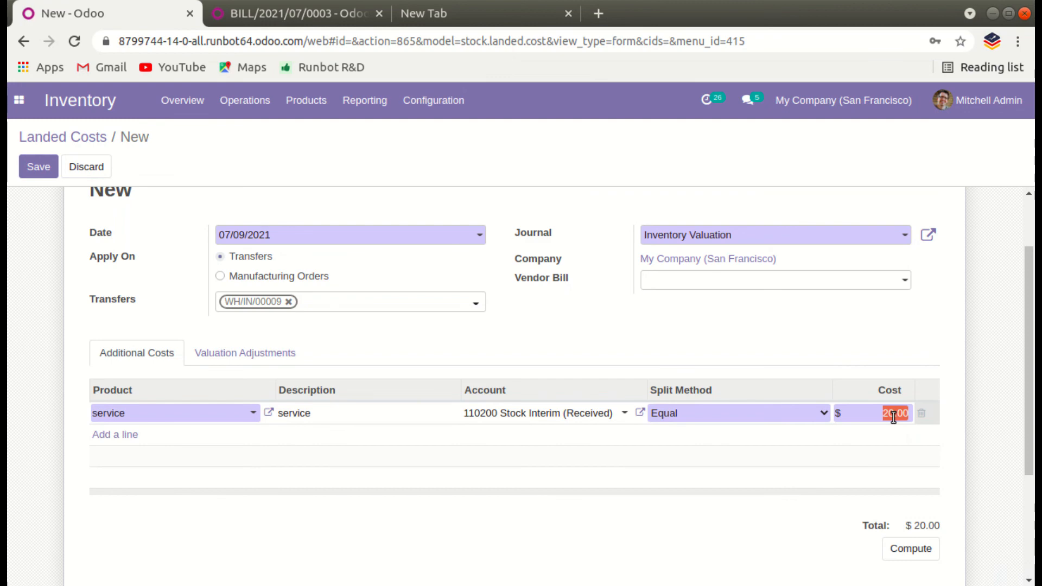
type("4")
left_click(835, 351)
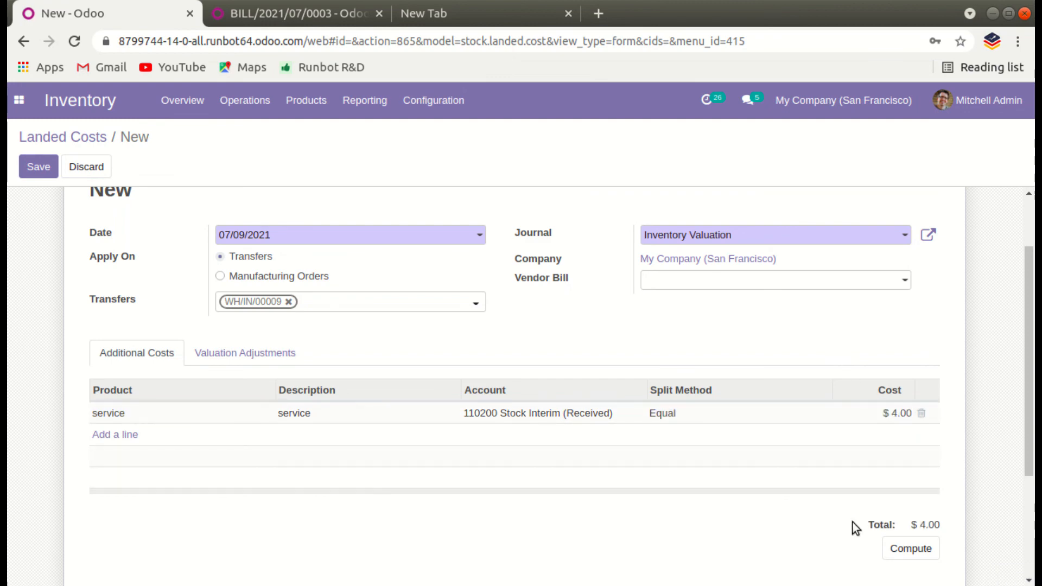
Compute the landed cost's valuation adjustments and save the record
scroll(460, 324, "up", 2)
scroll(477, 333, "down", 3)
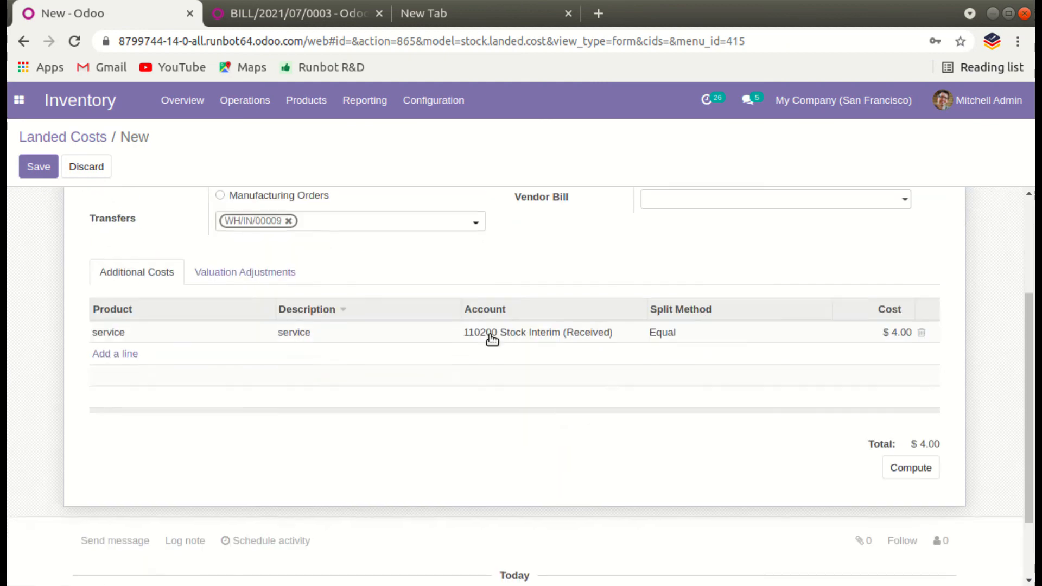
left_click(908, 465)
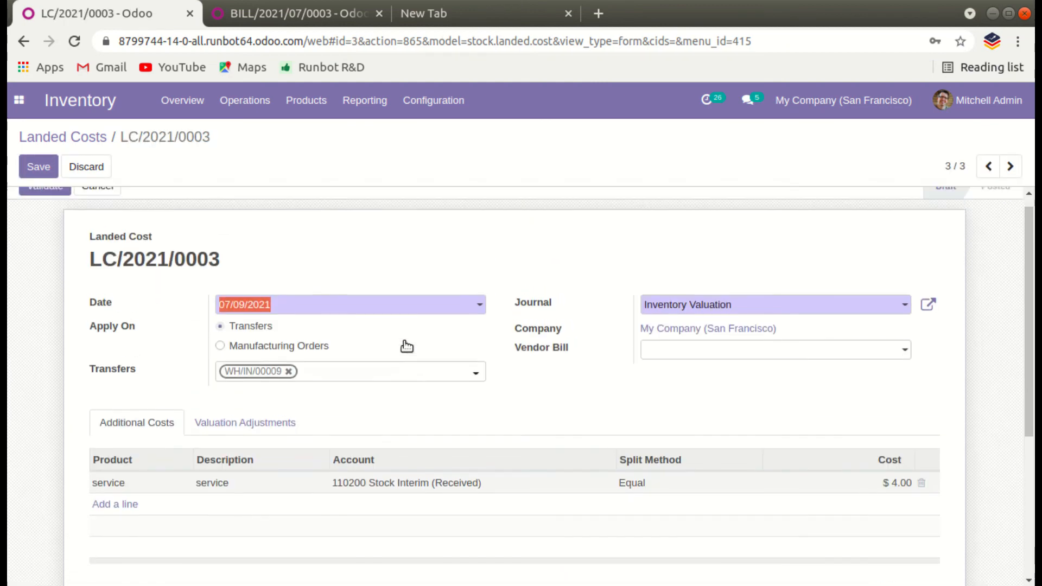
left_click(38, 167)
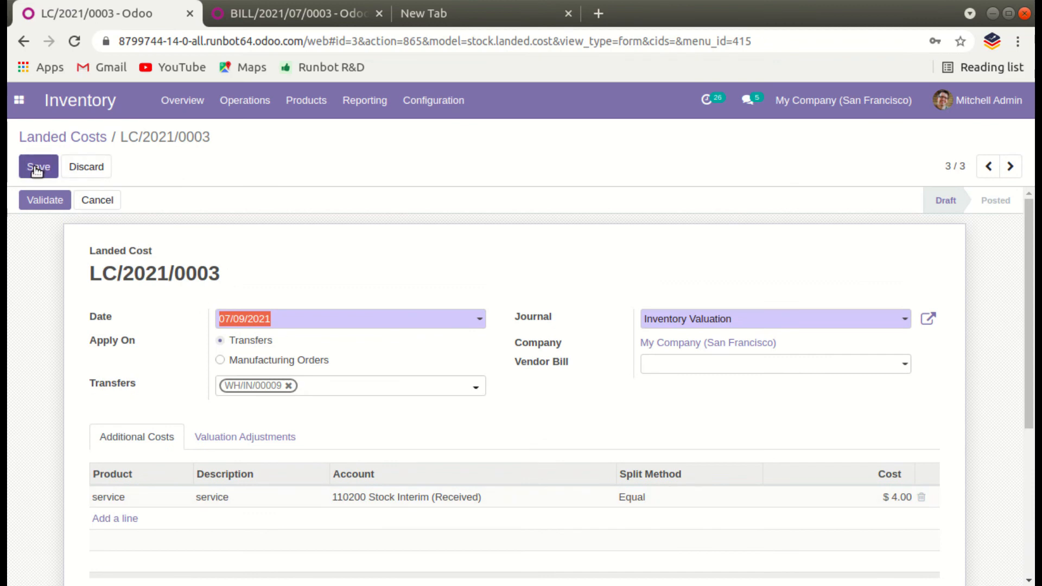
Compare the valuation adjustments for fifo1 and fifo2 with the landed cost's additional cost line
scroll(651, 423, "down", 4)
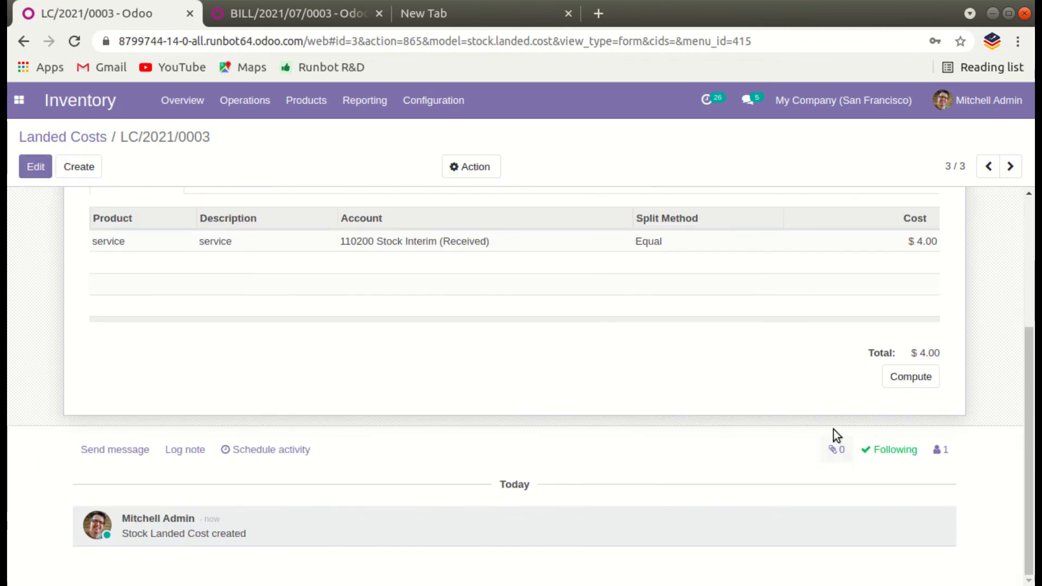
scroll(834, 434, "up", 3)
left_click(253, 352)
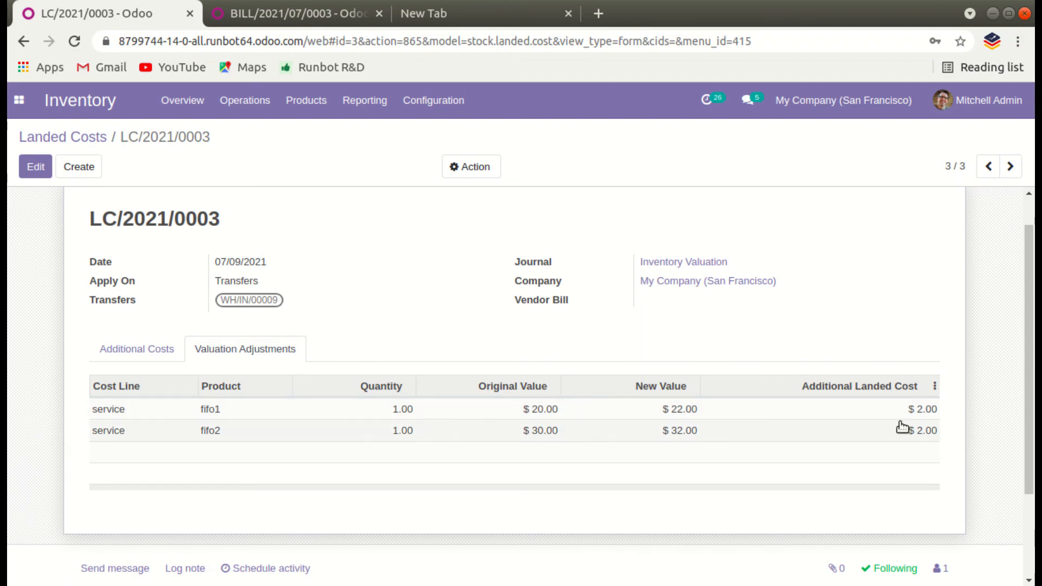
left_click(111, 350)
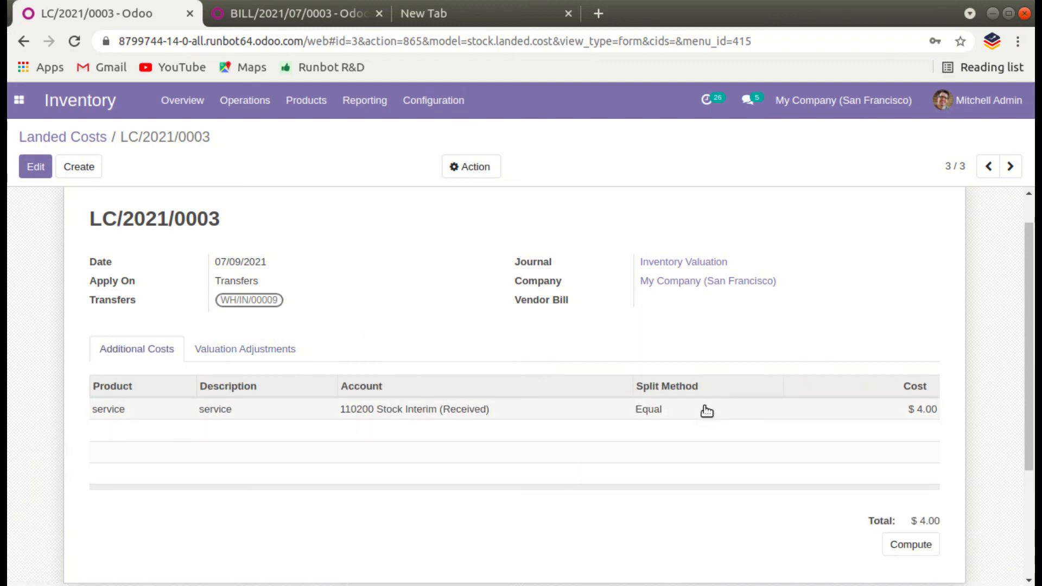
left_click(298, 352)
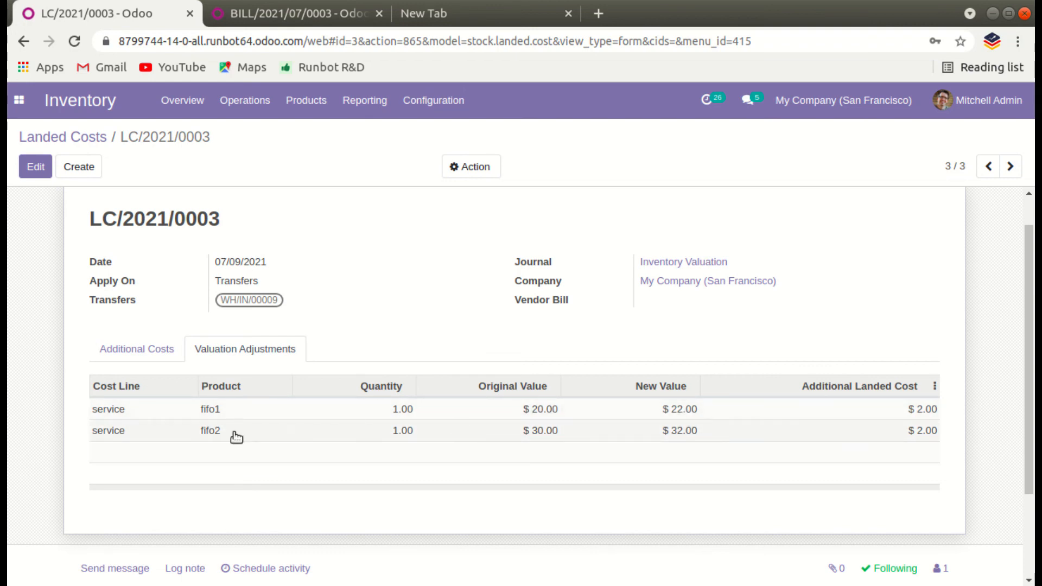
Validate the landed cost for the fifo1 and fifo2 receipt
scroll(682, 440, "up", 1)
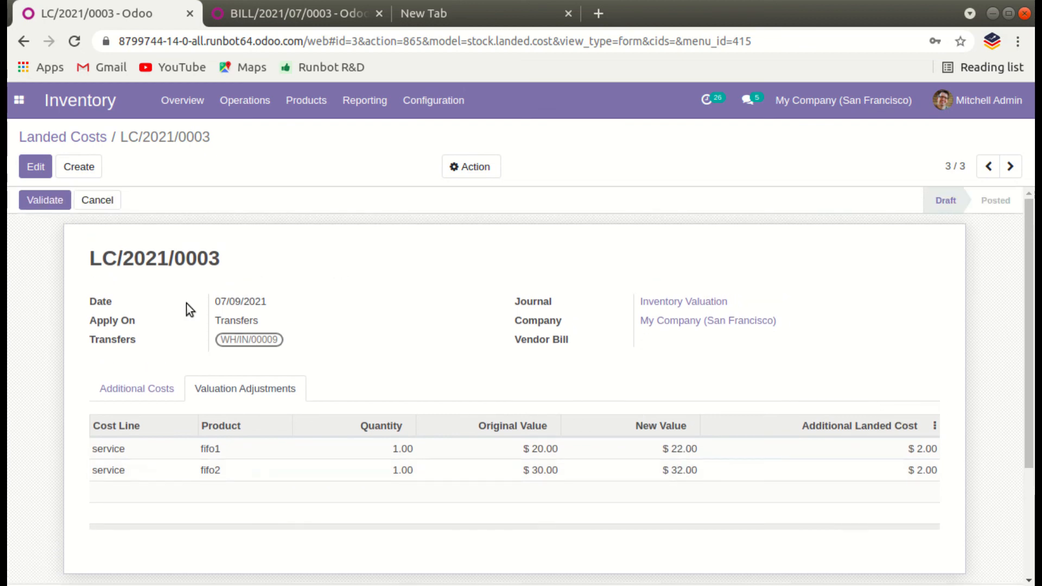
left_click(44, 199)
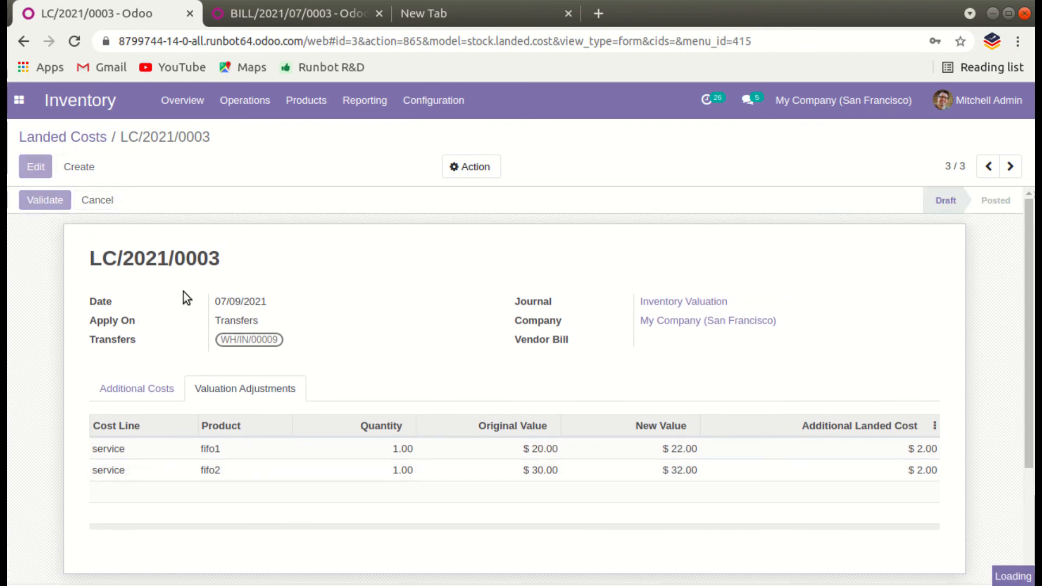
scroll(217, 369, "down", 2)
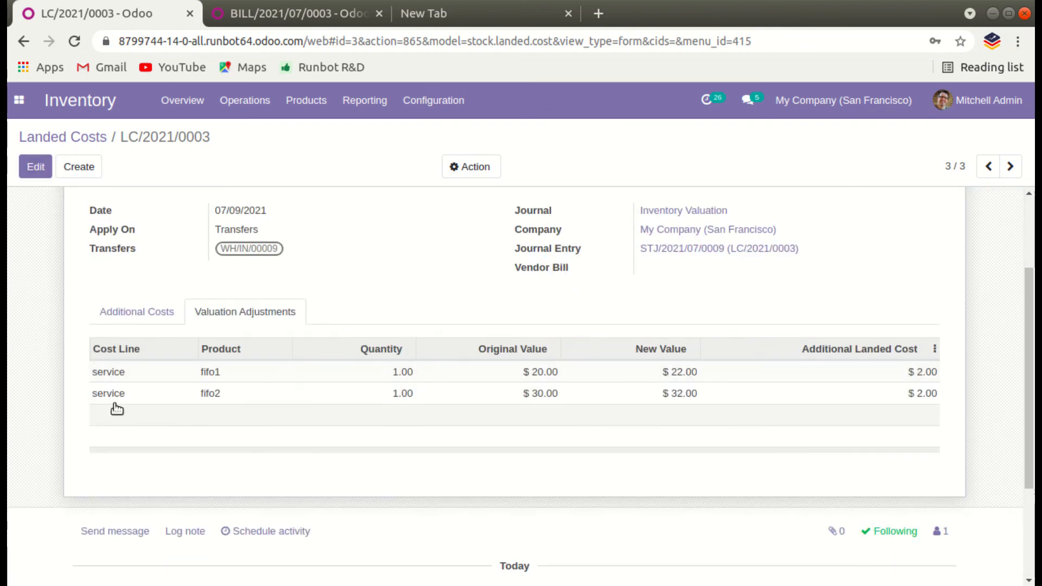
Open the fifo1 product from the valuation adjustments and examine its general information, including its cost
left_click(232, 373)
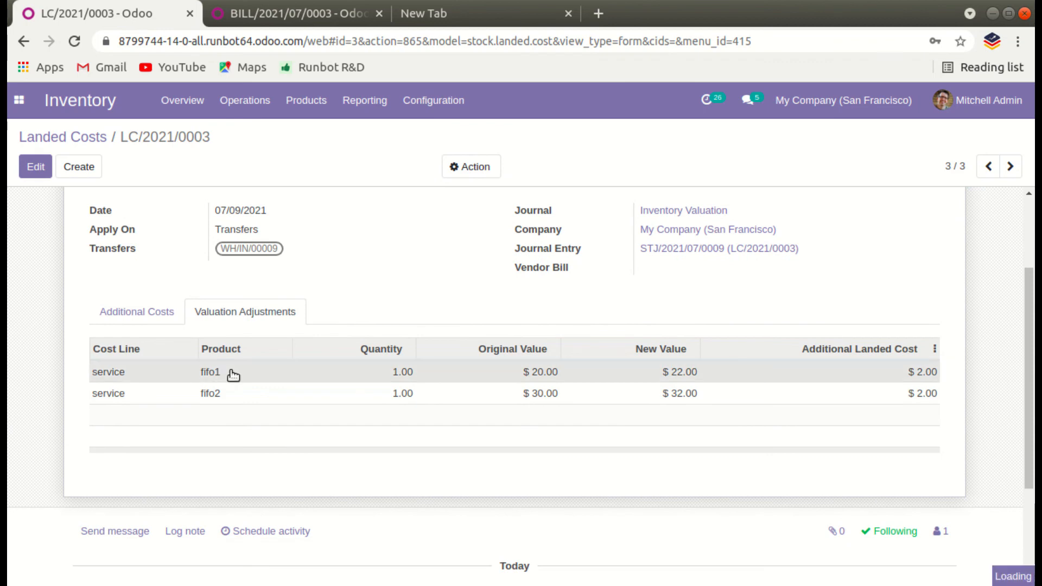
left_click(281, 180)
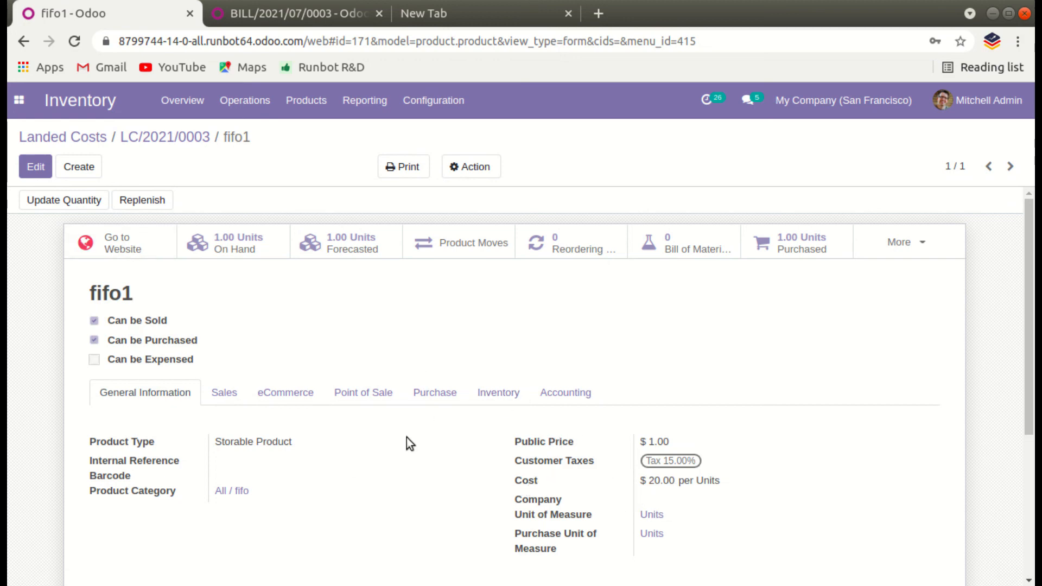
left_click(278, 399)
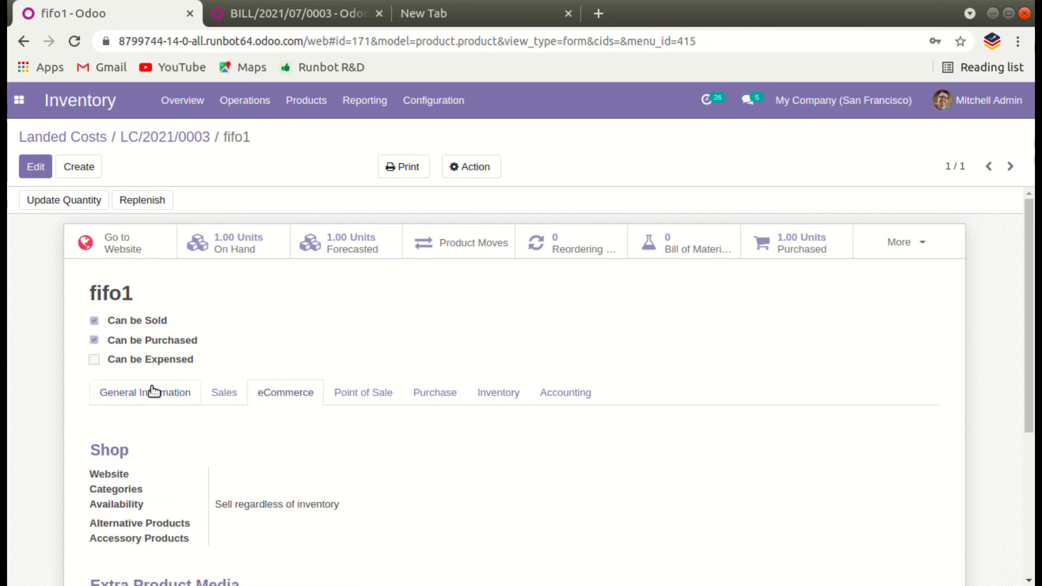
left_click(183, 398)
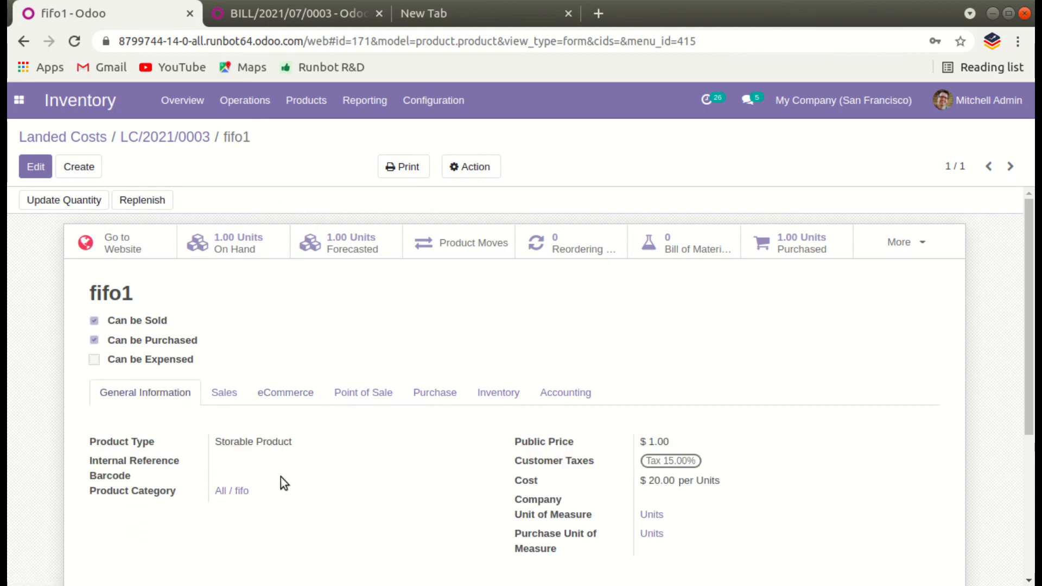
Check the costing method and inventory valuation of fifo1's product category, then save the category and the product without changes
left_click(49, 159)
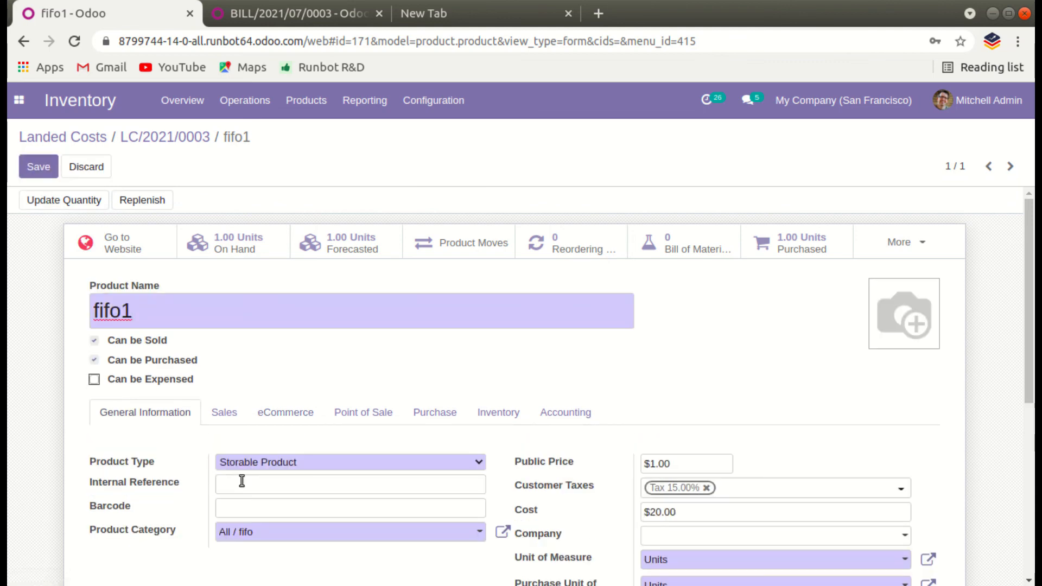
left_click(298, 532)
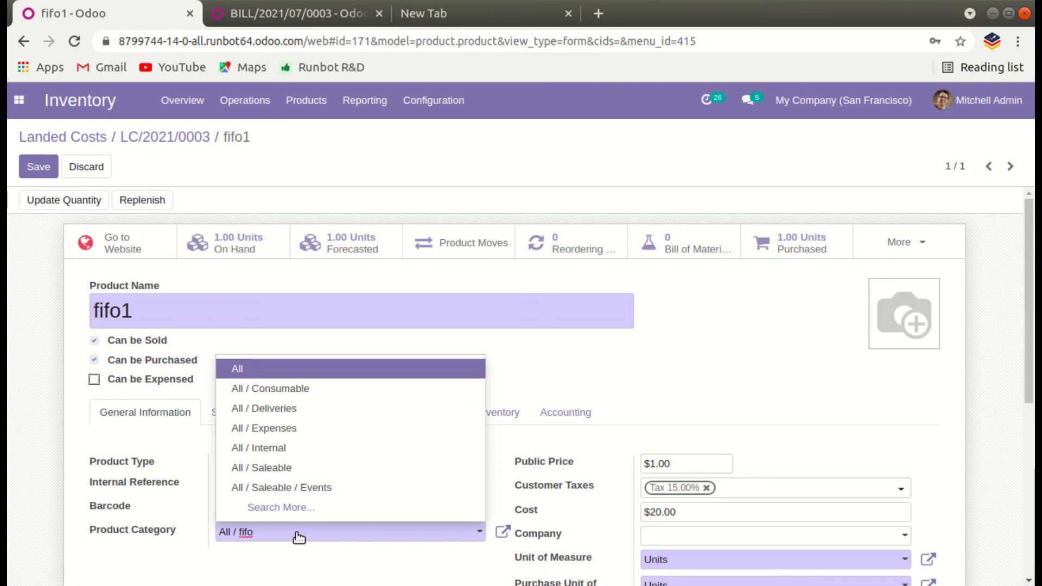
left_click(503, 534)
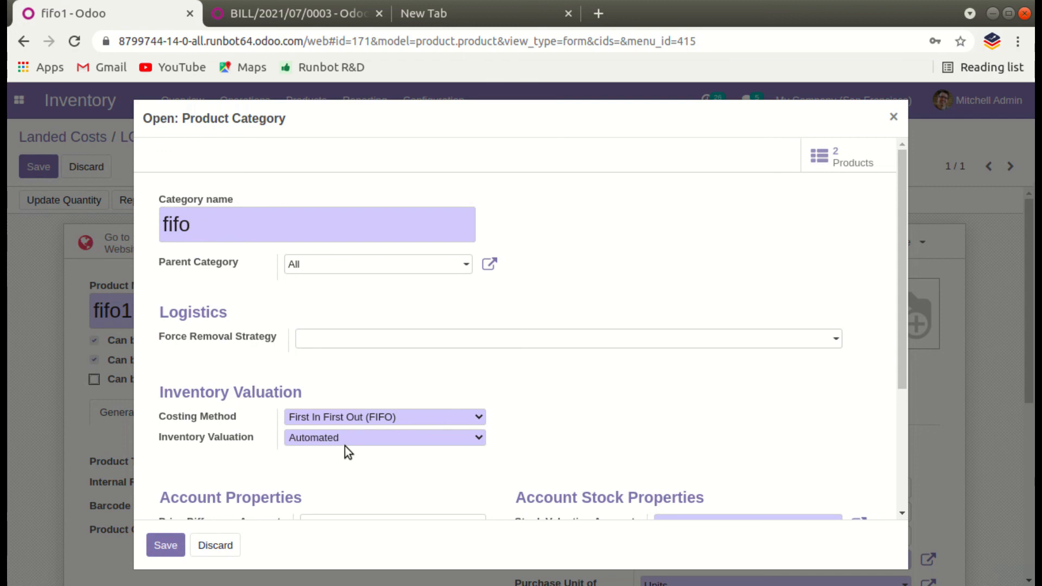
left_click(165, 545)
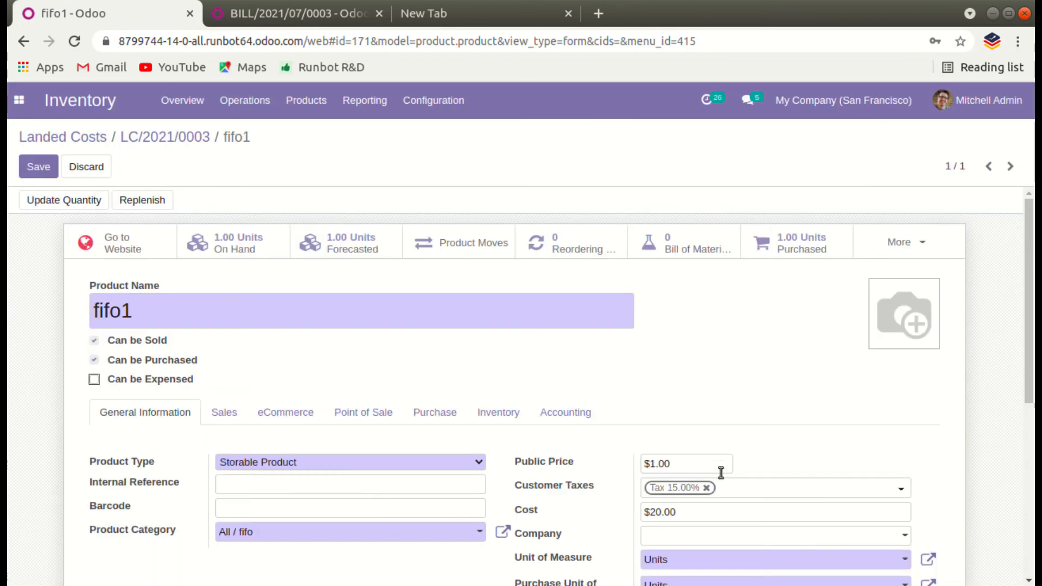
left_click(38, 166)
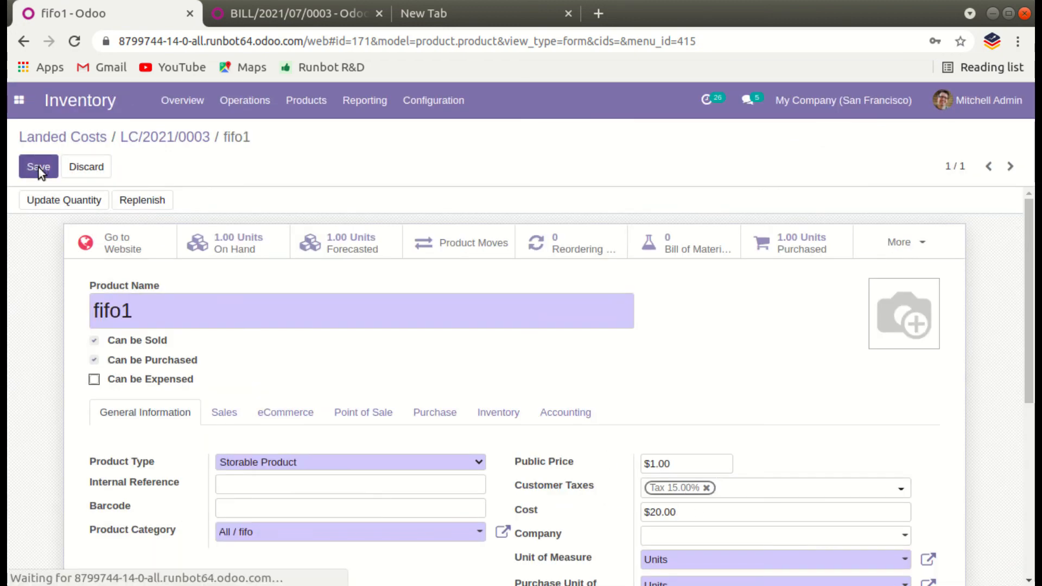